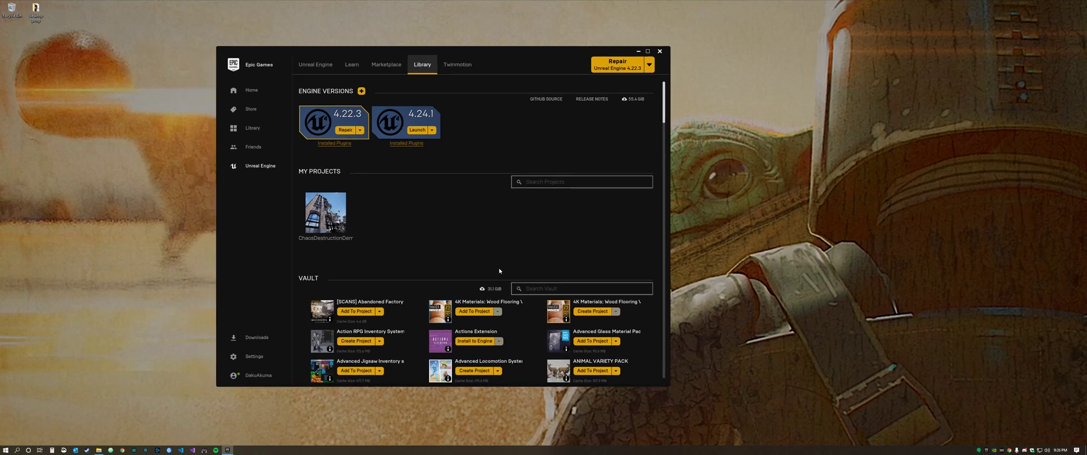
Find Advanced Locomotion System V4 in the vault and start creating a project from it
{"action": "scroll", "coordinate": [518, 291], "scroll_direction": "down", "scroll_amount": 2}
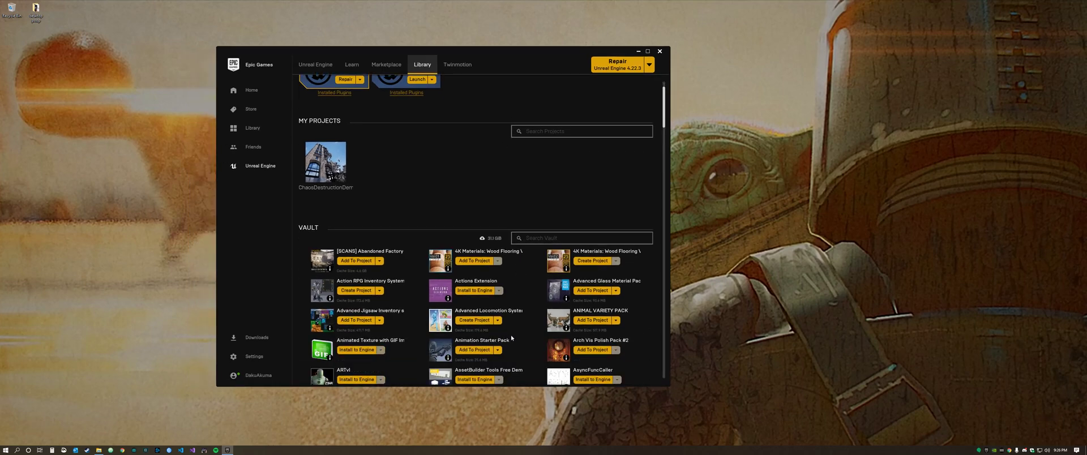
{"action": "scroll", "coordinate": [528, 302], "scroll_direction": "down", "scroll_amount": 1}
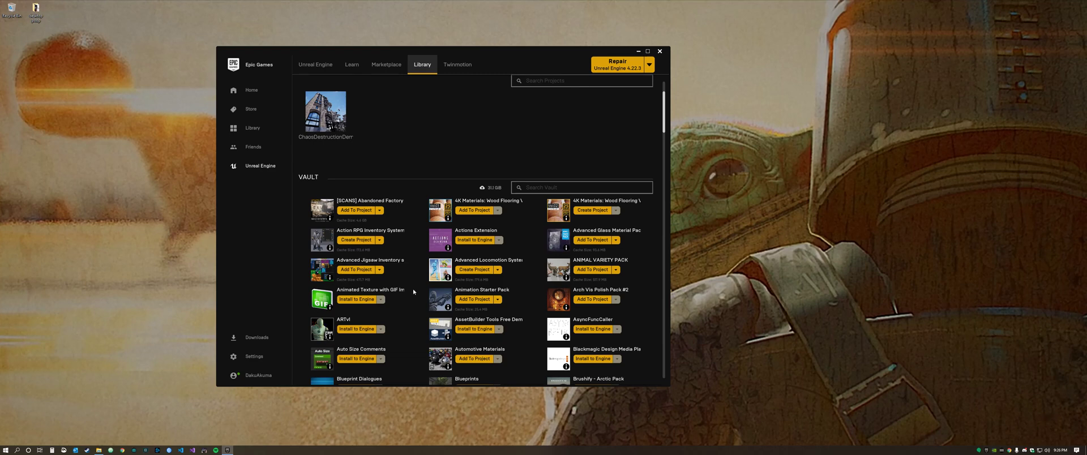
{"action": "scroll", "coordinate": [414, 292], "scroll_direction": "up", "scroll_amount": 3}
{"action": "scroll", "coordinate": [417, 235], "scroll_direction": "down", "scroll_amount": 2}
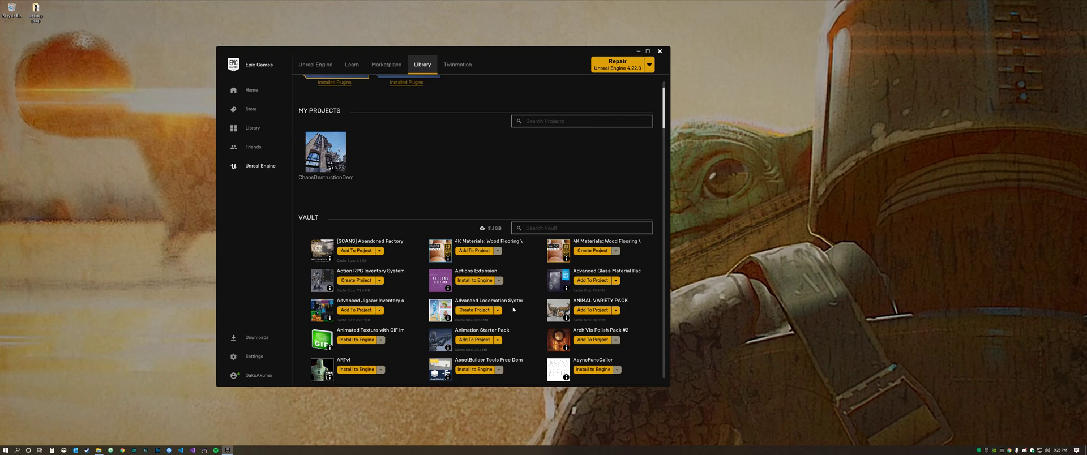
{"action": "left_click", "coordinate": [471, 314]}
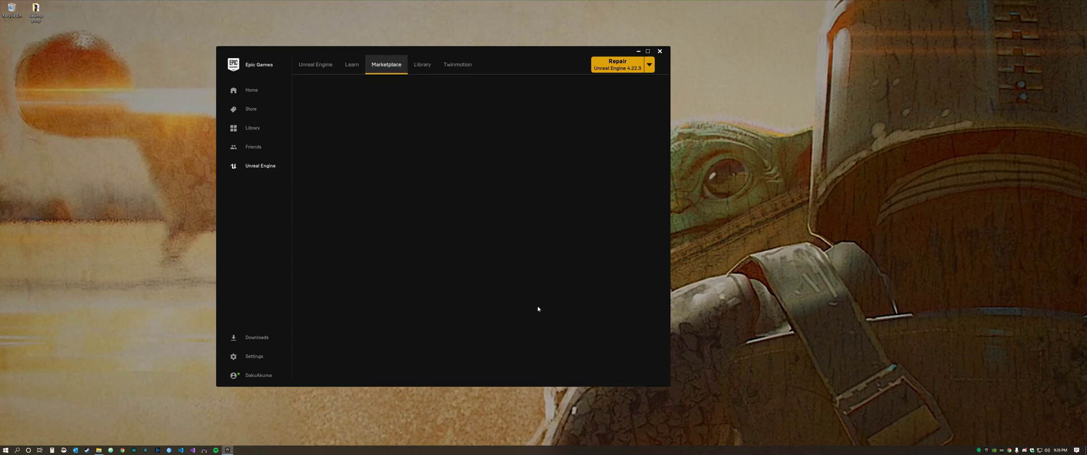
{"action": "left_click", "coordinate": [540, 234]}
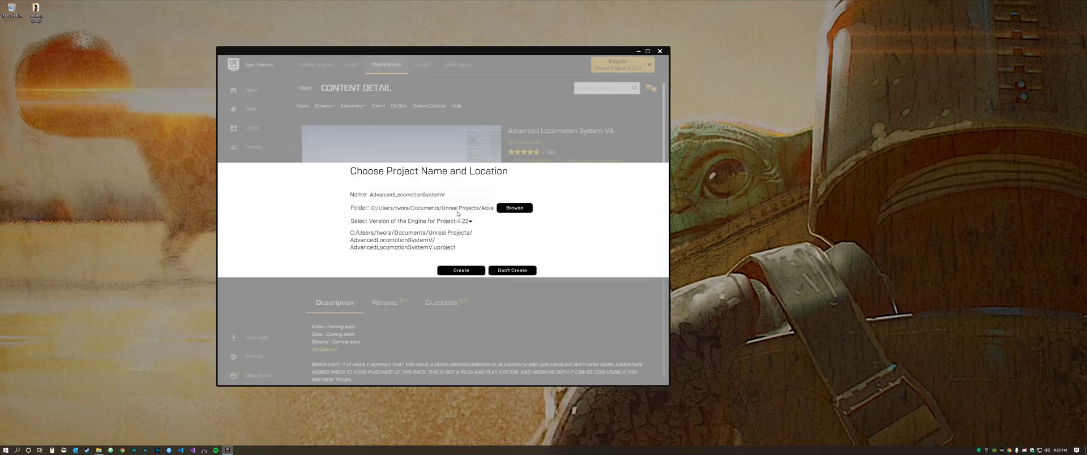
Name the new project SystemMere and select engine version 4.24 for it
{"action": "left_click_drag", "start_coordinate": [446, 195], "coordinate": [338, 190]}
{"action": "type", "text": "Sys"}
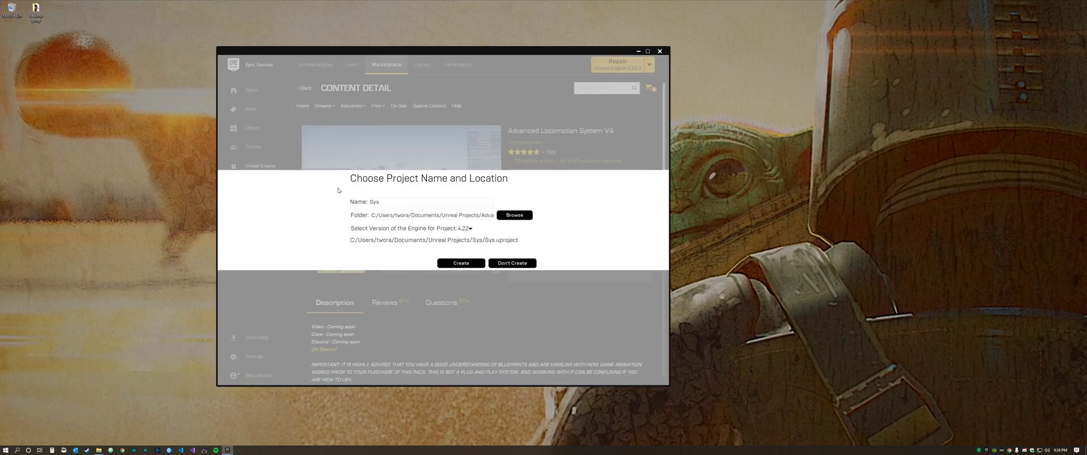
{"action": "type", "text": "temMere"}
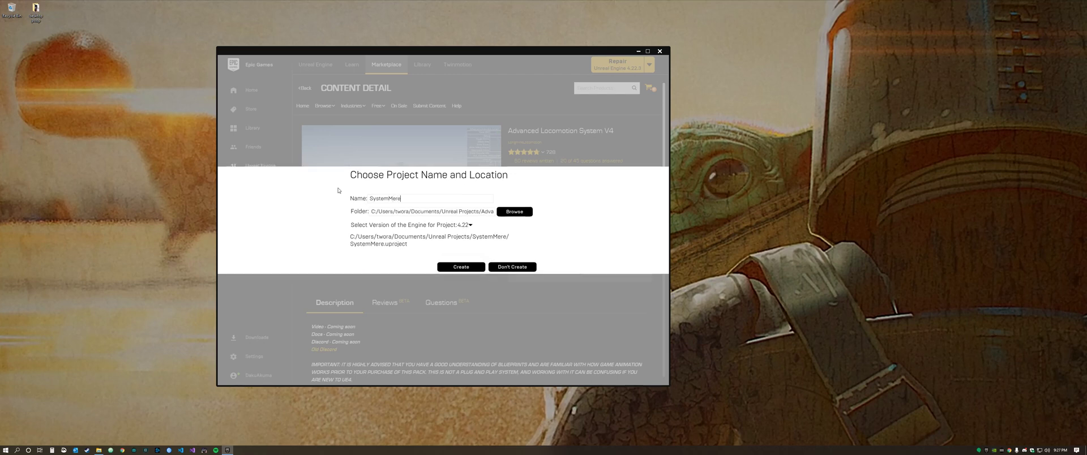
{"action": "left_click", "coordinate": [469, 224]}
{"action": "left_click", "coordinate": [470, 321]}
Set the project location to the Unreal Projects folder on the D: drive and create the project
{"action": "left_click", "coordinate": [515, 211]}
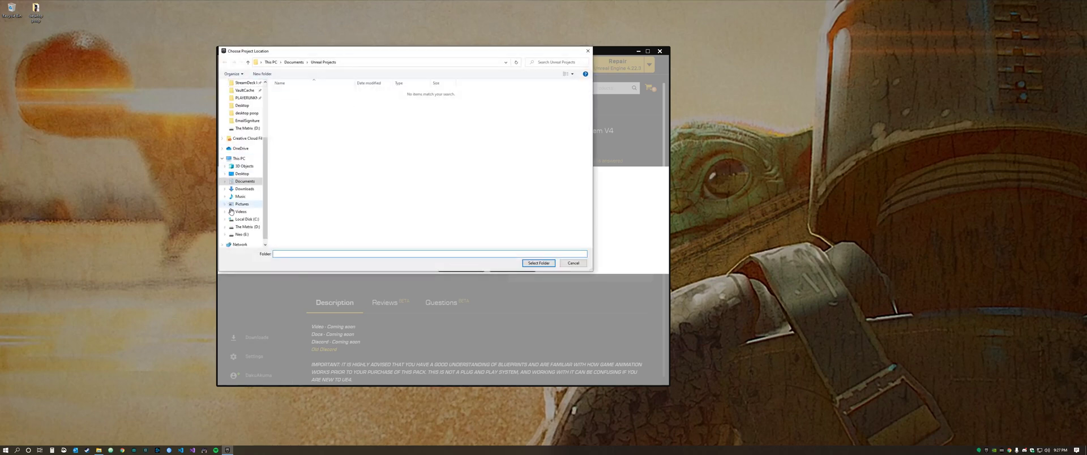
{"action": "left_click", "coordinate": [247, 226]}
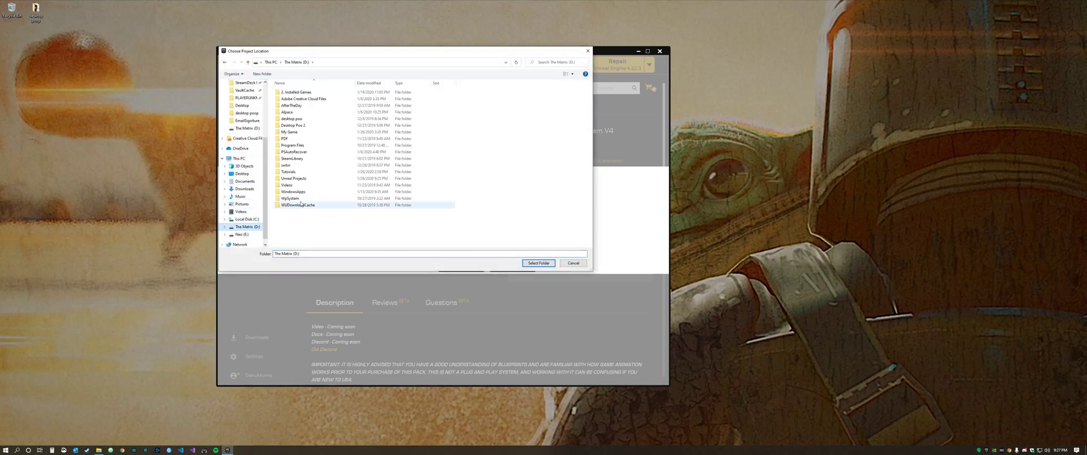
{"action": "double_click", "coordinate": [294, 178]}
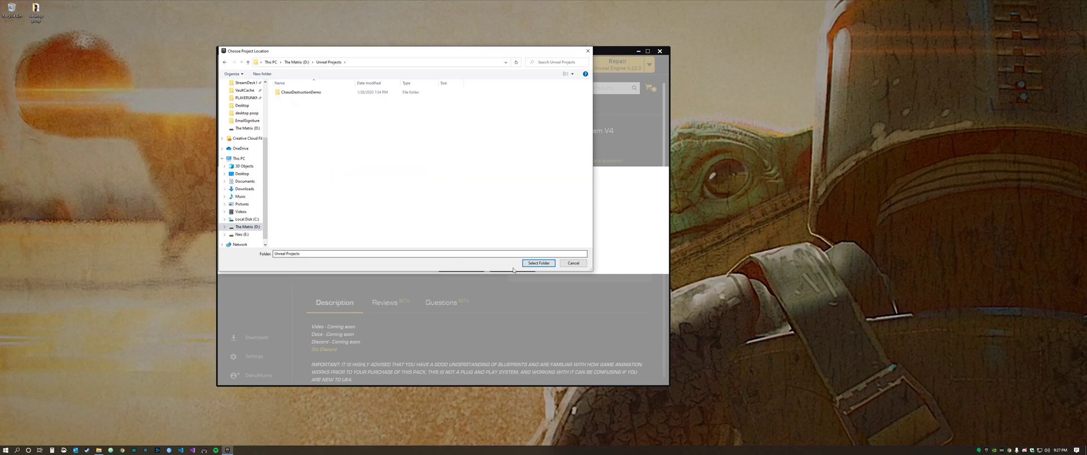
{"action": "left_click", "coordinate": [539, 264]}
{"action": "left_click", "coordinate": [459, 263]}
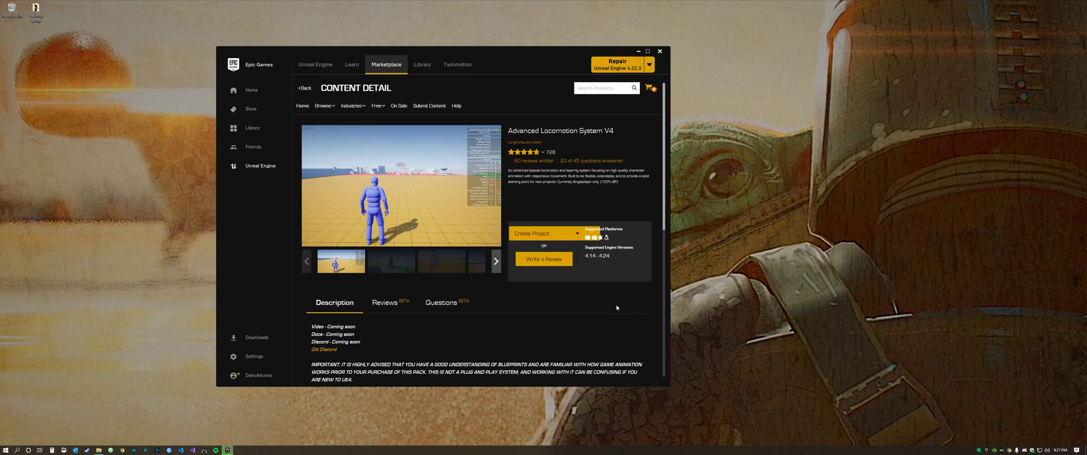
Open the Advanced Jigsaw Inventory system from the vault and add it to the SystemMere project
{"action": "left_click", "coordinate": [422, 64]}
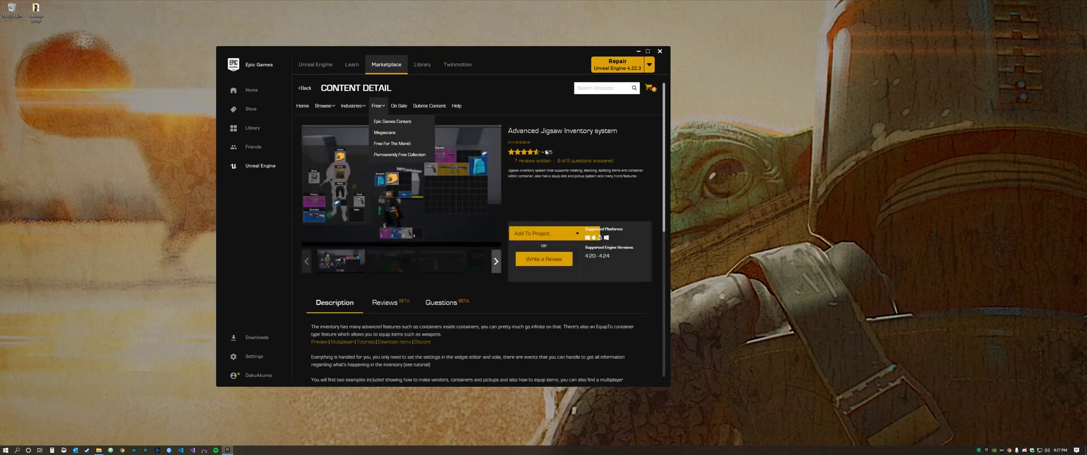
{"action": "left_click", "coordinate": [532, 233]}
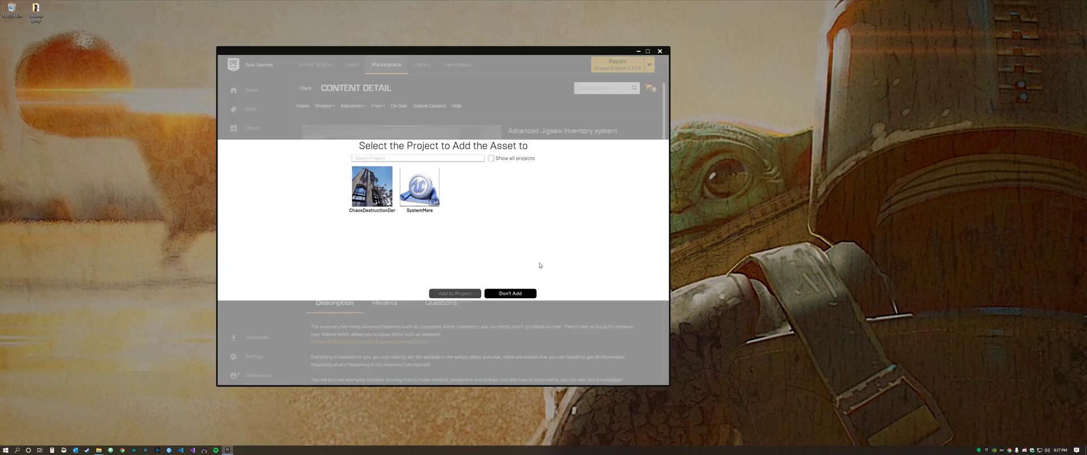
{"action": "left_click", "coordinate": [420, 190]}
{"action": "left_click", "coordinate": [447, 297]}
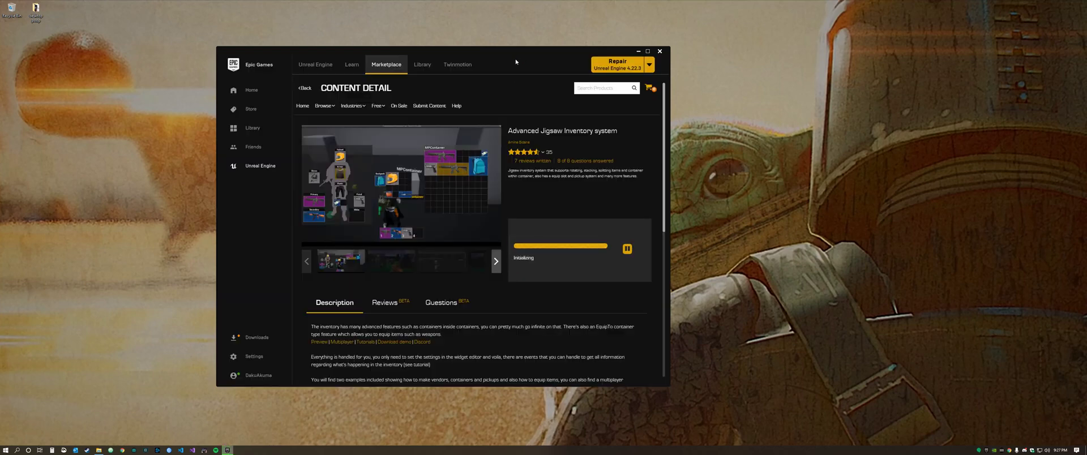
Launch the SystemMere project from the library in the Unreal Editor and minimise the launcher
{"action": "left_click", "coordinate": [421, 69]}
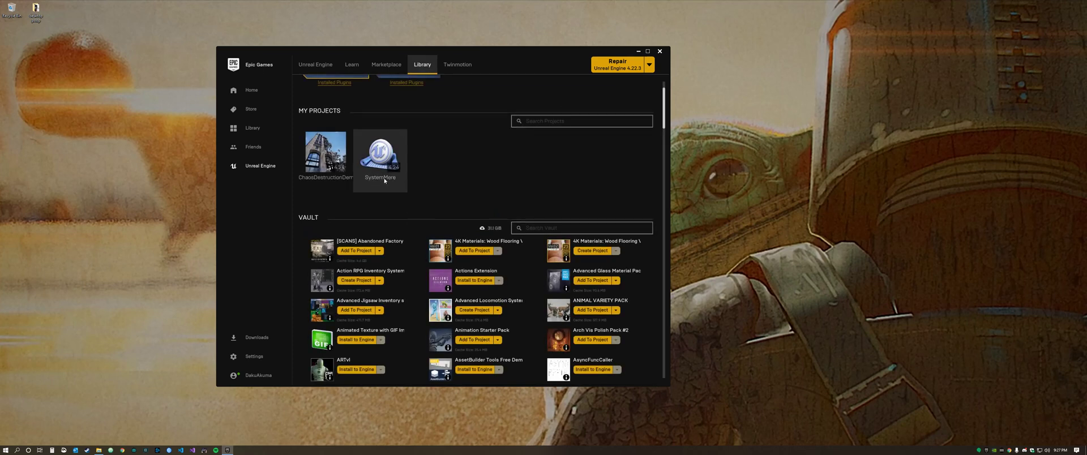
{"action": "double_click", "coordinate": [388, 159]}
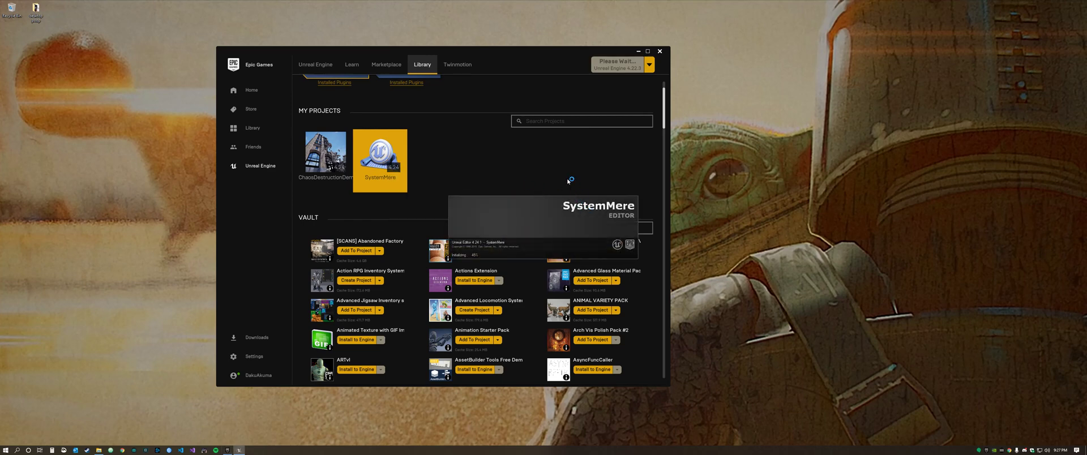
{"action": "left_click", "coordinate": [639, 52]}
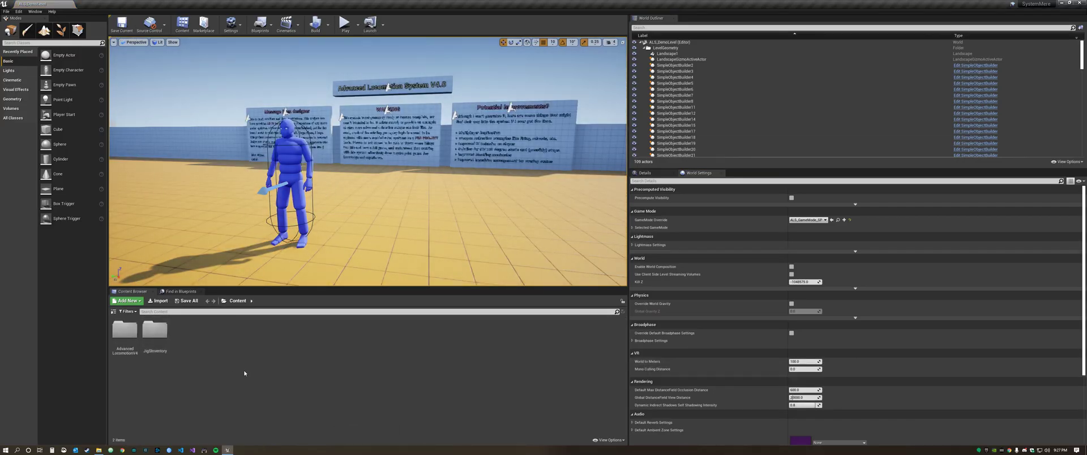
Play-test the Advanced Locomotion demo level by running the character around, and stop the session
{"action": "left_click", "coordinate": [343, 24]}
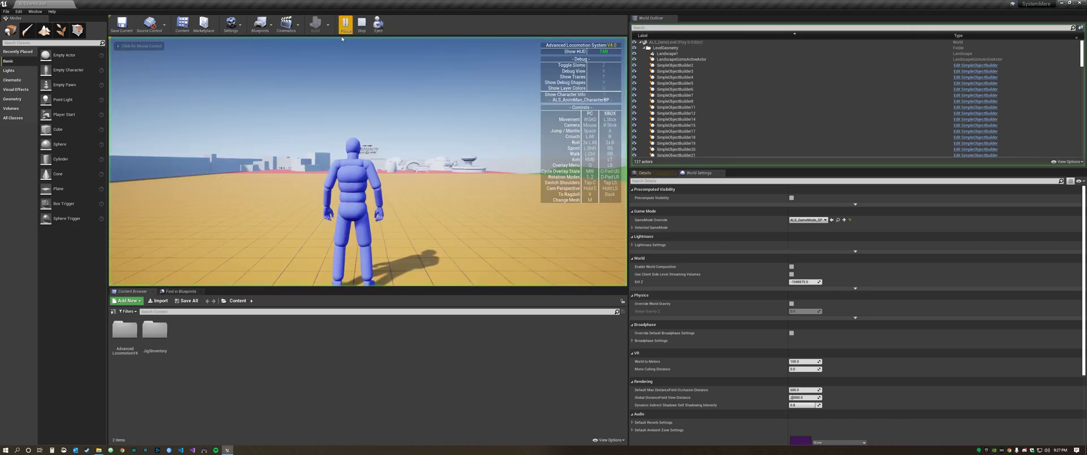
{"action": "key", "text": "w"}
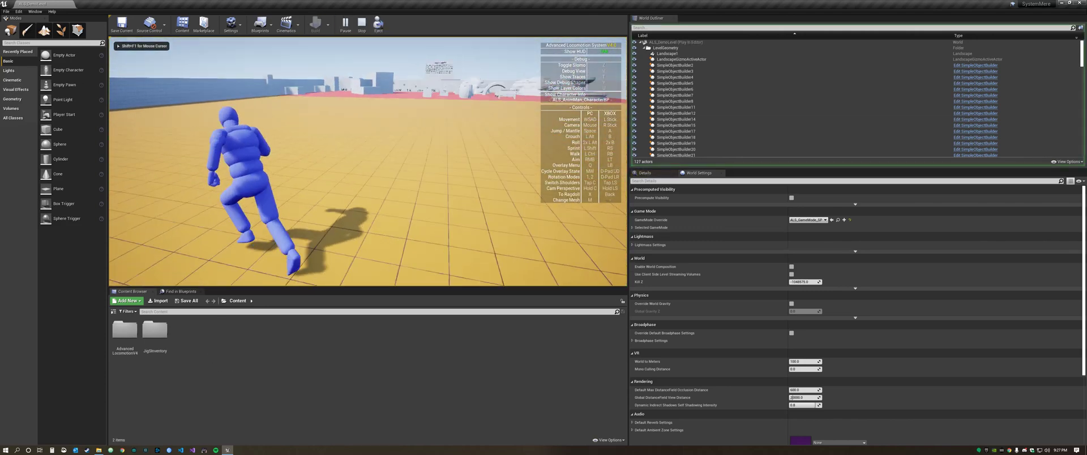
{"action": "key", "text": "d"}
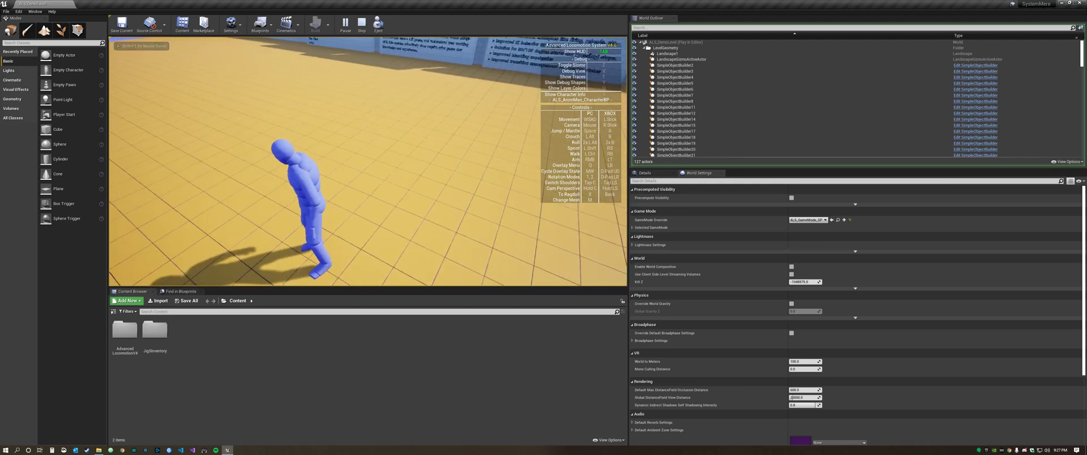
{"action": "key", "text": "Escape"}
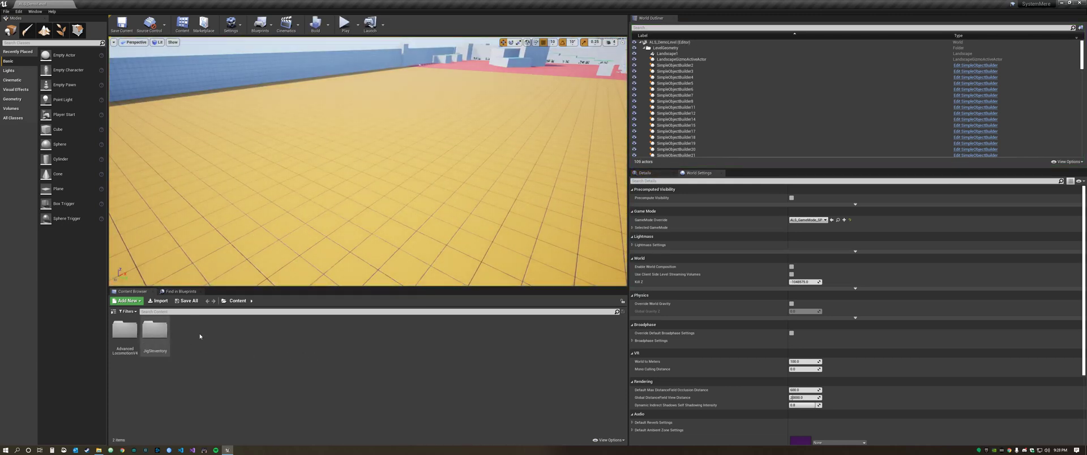
Create a new folder named MyGame in the project's Content folder
{"action": "left_click", "coordinate": [155, 339]}
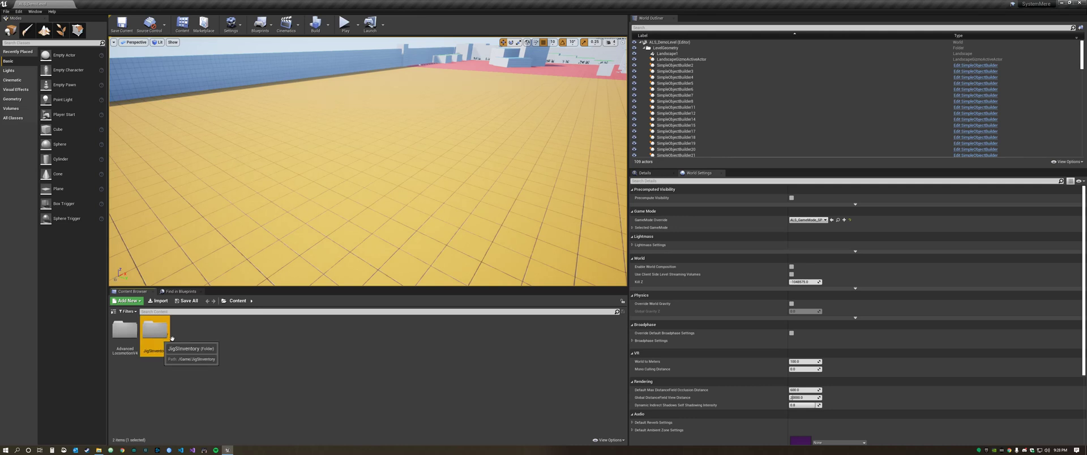
{"action": "right_click", "coordinate": [203, 338]}
{"action": "left_click", "coordinate": [224, 134]}
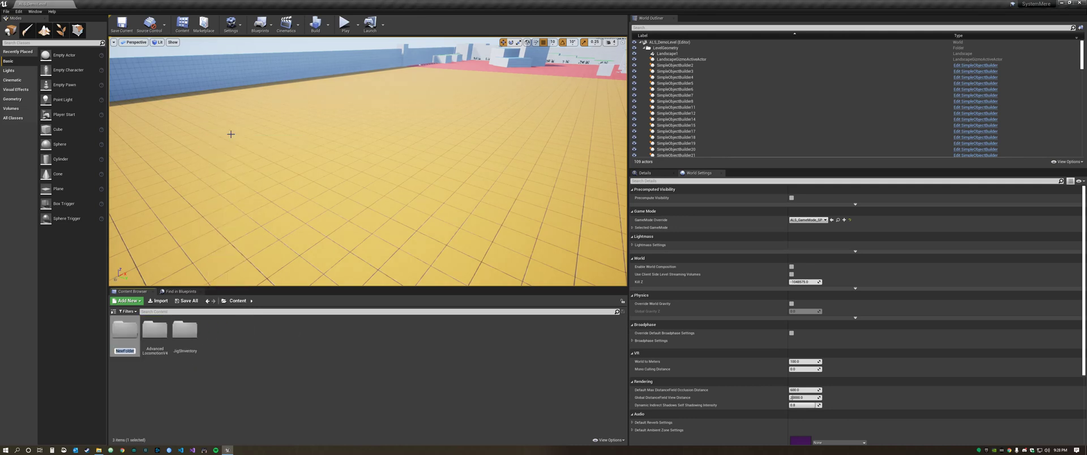
{"action": "type", "text": "MyGame"}
{"action": "key", "text": "Return"}
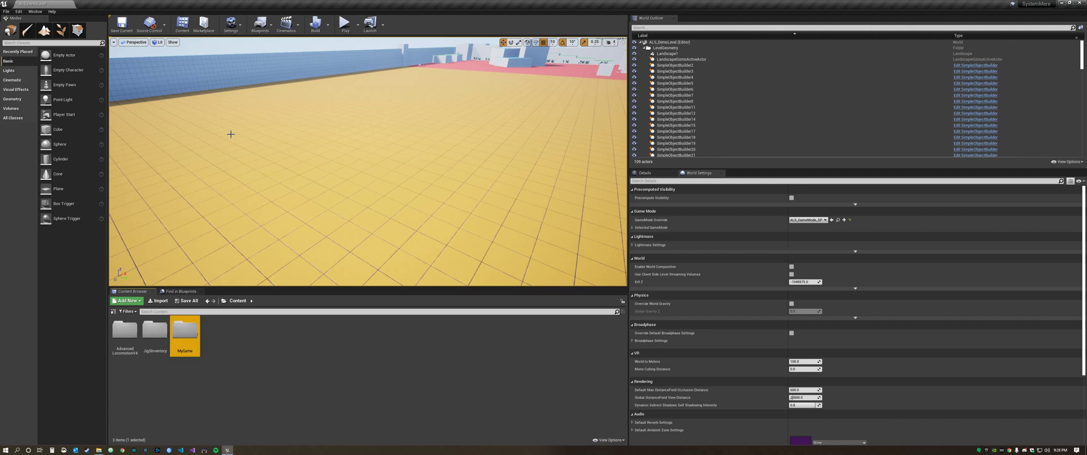
Copy MP_Map from JigSInventory/Examples/1-MultiplayerExample/MAP into the MyGame folder and open that folder
{"action": "double_click", "coordinate": [155, 333]}
{"action": "double_click", "coordinate": [154, 331]}
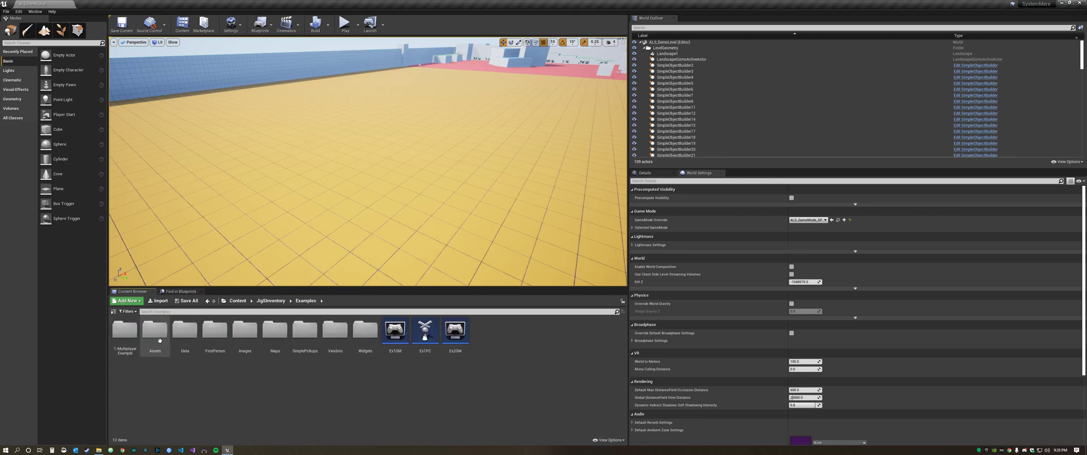
{"action": "double_click", "coordinate": [125, 332]}
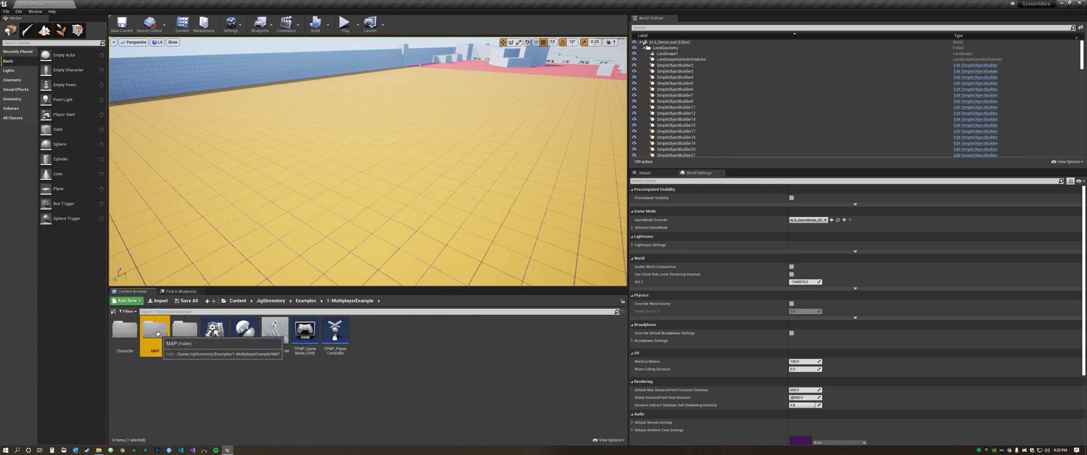
{"action": "double_click", "coordinate": [155, 332]}
{"action": "left_click", "coordinate": [132, 336]}
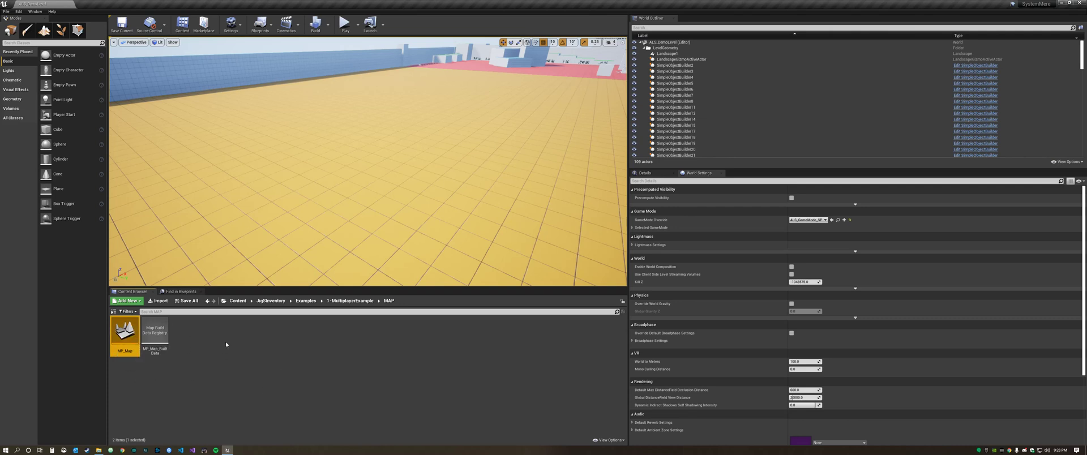
{"action": "key", "text": "alt+Left"}
{"action": "key", "text": "alt+Left"}
{"action": "key", "text": "alt+Left"}
{"action": "key", "text": "alt+Left"}
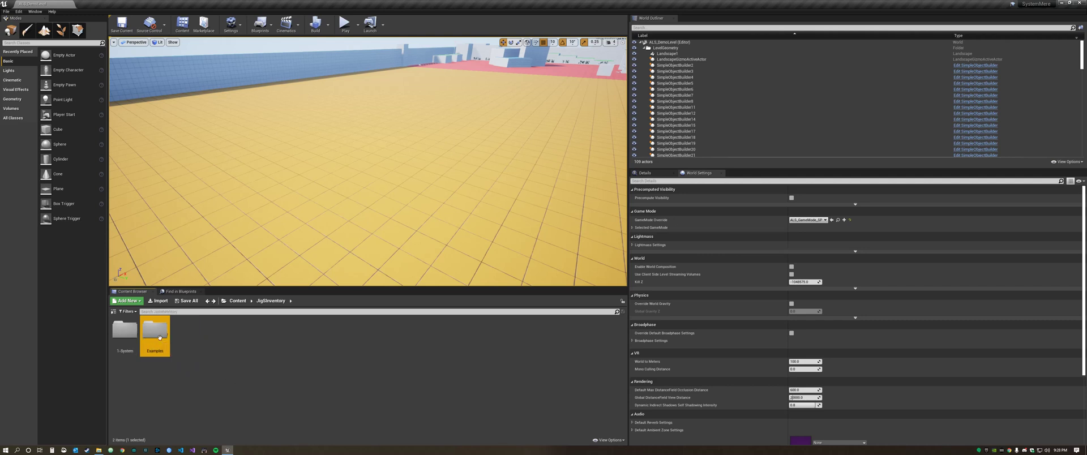
{"action": "double_click", "coordinate": [185, 331]}
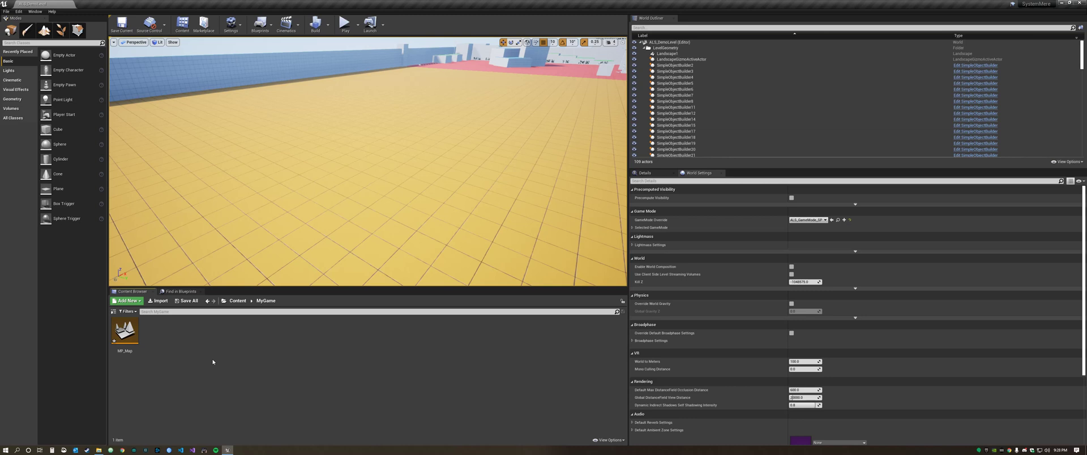
Save the copied MP_Map, load it as the current level and show the Content Browser's folder tree
{"action": "left_click", "coordinate": [122, 335]}
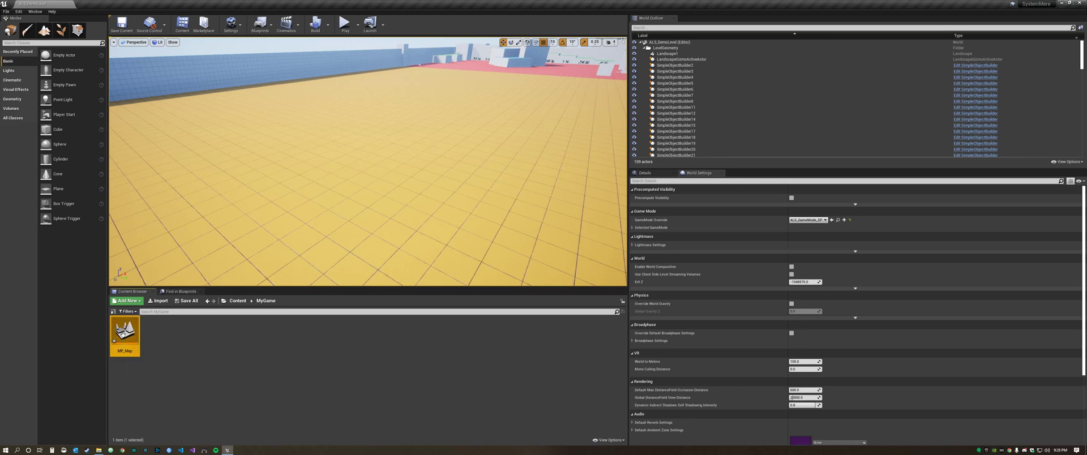
{"action": "left_click", "coordinate": [186, 301]}
{"action": "left_click", "coordinate": [585, 284]}
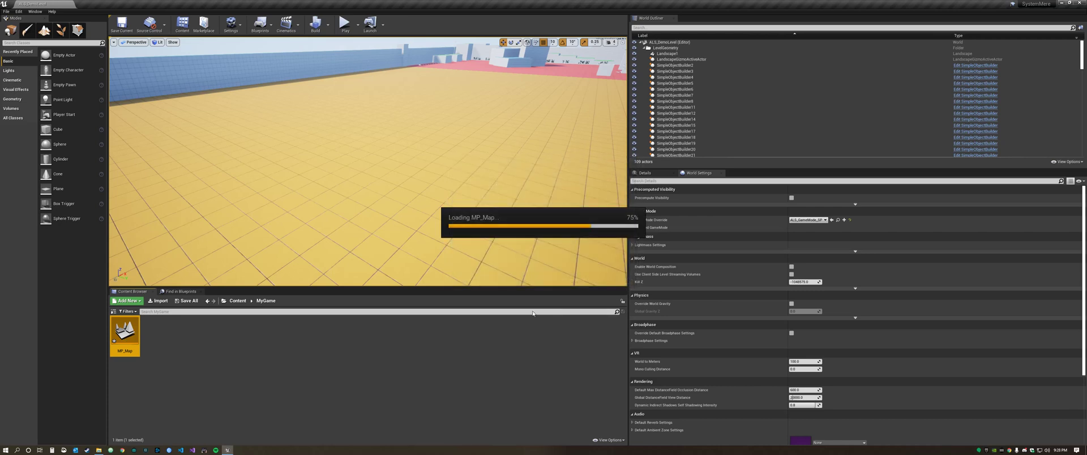
{"action": "left_click", "coordinate": [115, 312]}
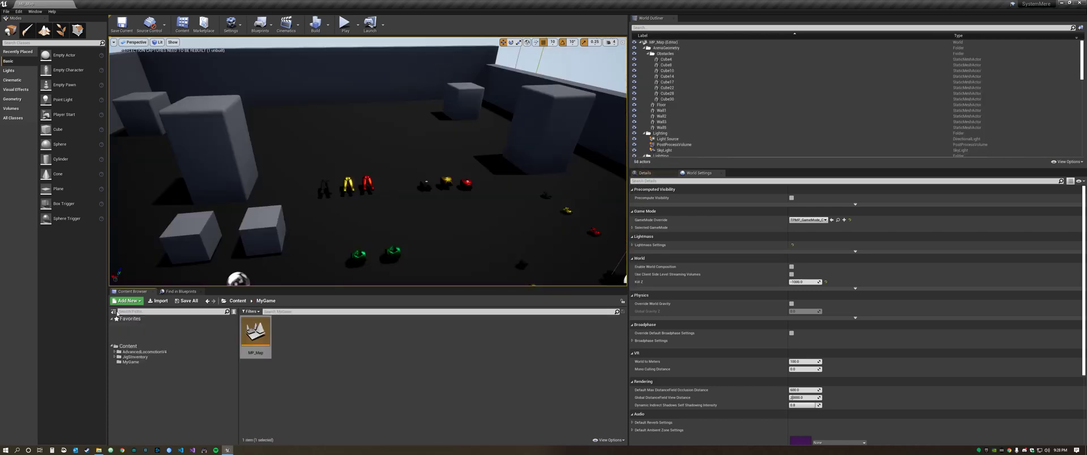
Locate the network player start in MP_Map, play-test the level with the inventory character and stop the session
{"action": "right_click_drag", "start_coordinate": [340, 187], "coordinate": [346, 206]}
{"action": "left_click", "coordinate": [204, 221]}
{"action": "left_click_drag", "start_coordinate": [198, 206], "coordinate": [189, 192]}
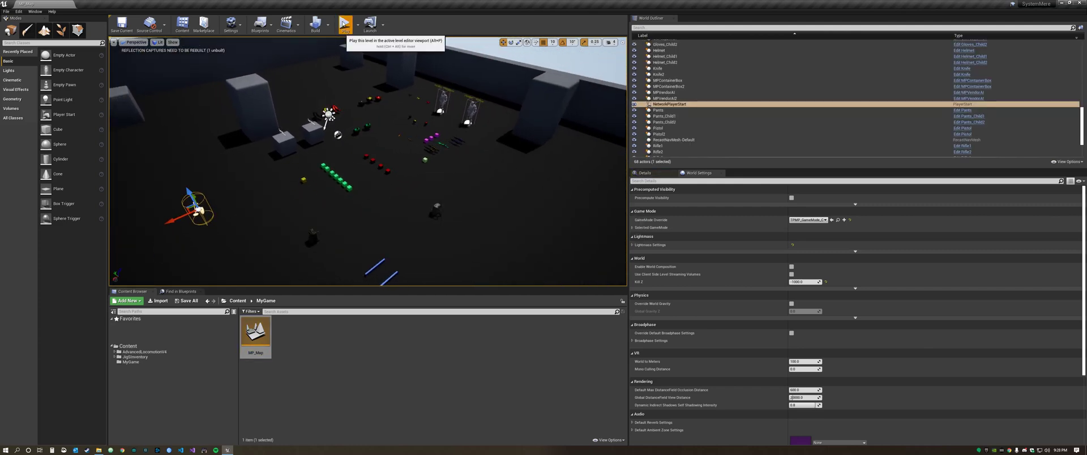
{"action": "left_click", "coordinate": [345, 24]}
{"action": "left_click", "coordinate": [527, 238]}
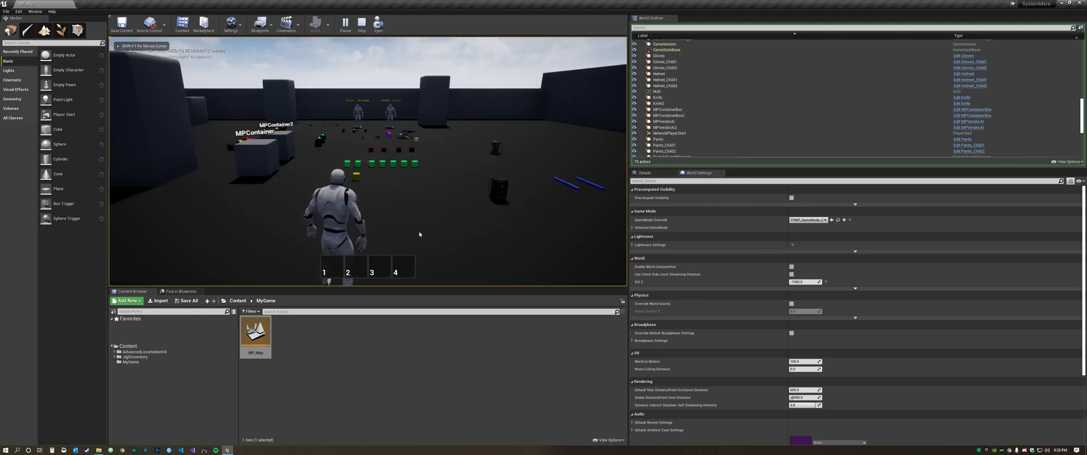
{"action": "key", "text": "Escape"}
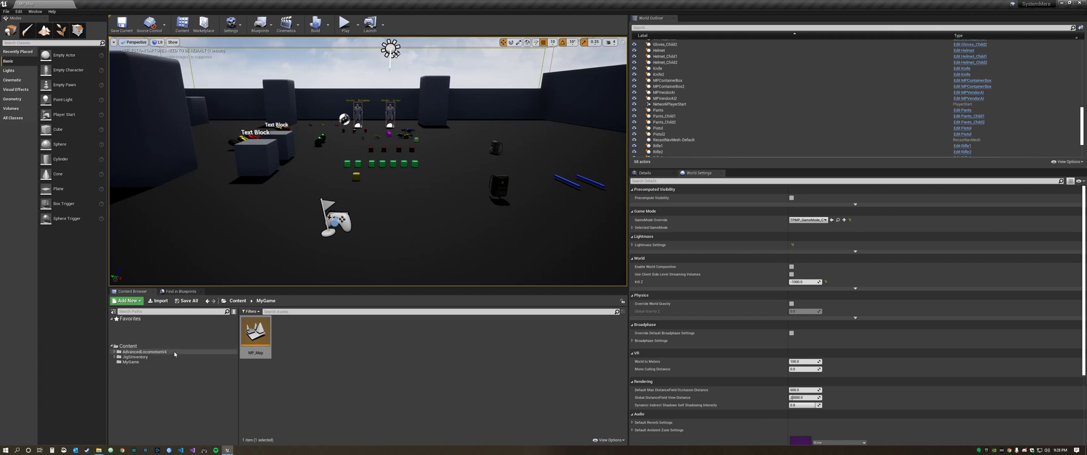
Copy TPMP_Character from JigSInventory/Examples/1-MultiplayerExample into the MyGame folder and show that folder
{"action": "left_click", "coordinate": [134, 357]}
{"action": "left_click", "coordinate": [255, 335]}
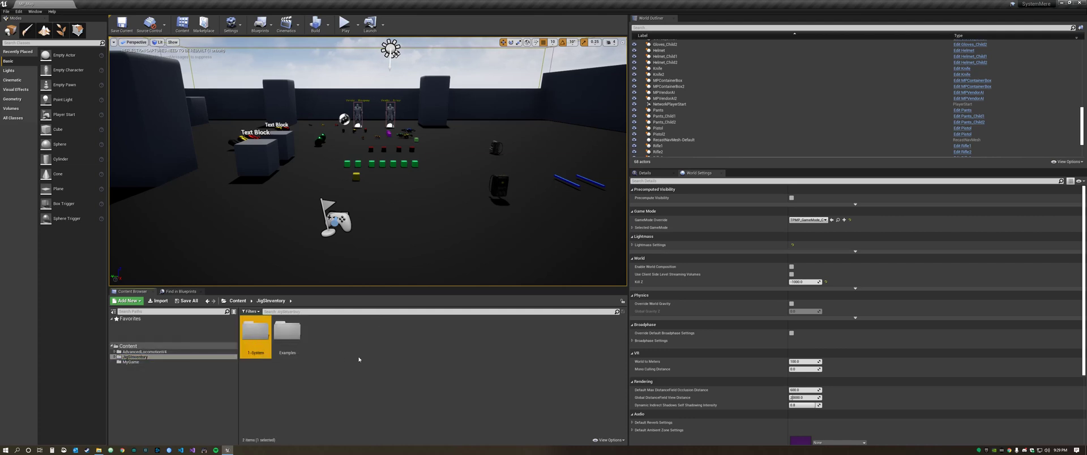
{"action": "double_click", "coordinate": [287, 334]}
{"action": "double_click", "coordinate": [255, 338]}
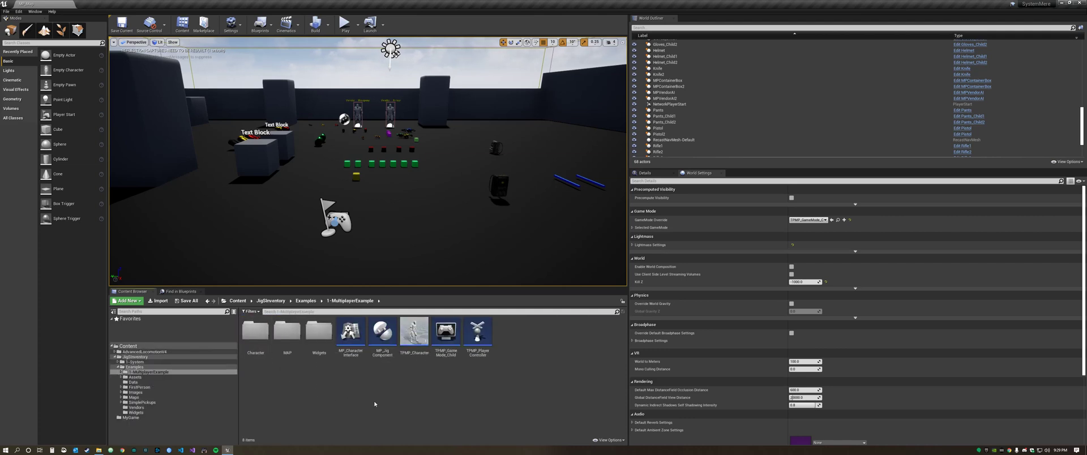
{"action": "left_click", "coordinate": [412, 337]}
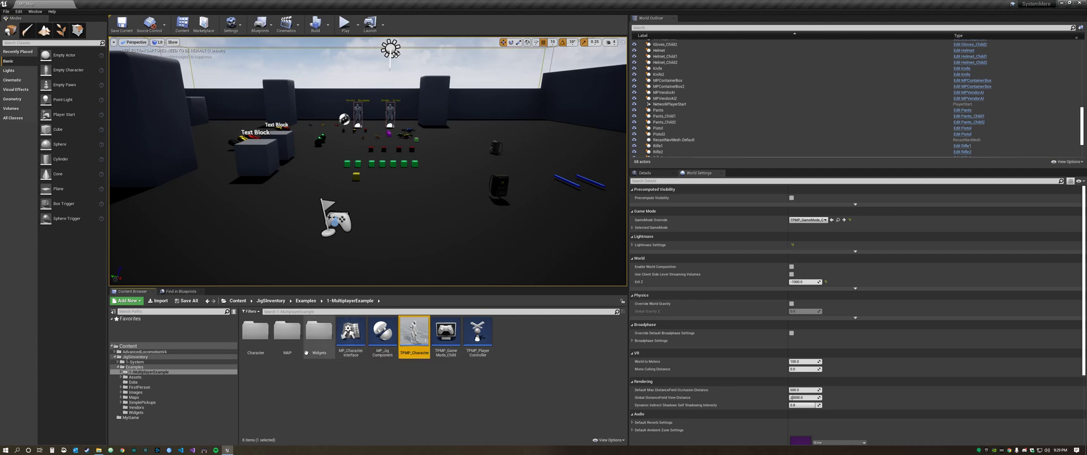
{"action": "left_click", "coordinate": [164, 351]}
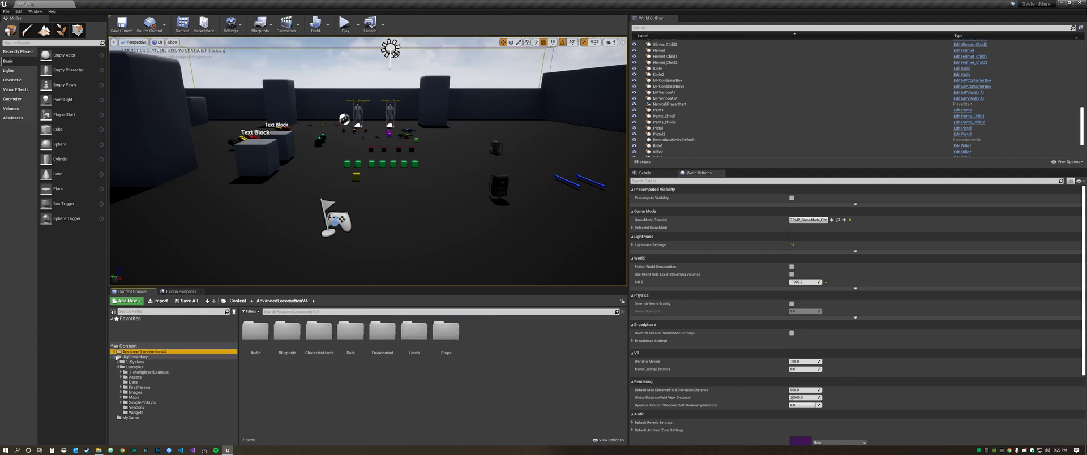
{"action": "left_click", "coordinate": [115, 357]}
{"action": "left_click", "coordinate": [130, 362]}
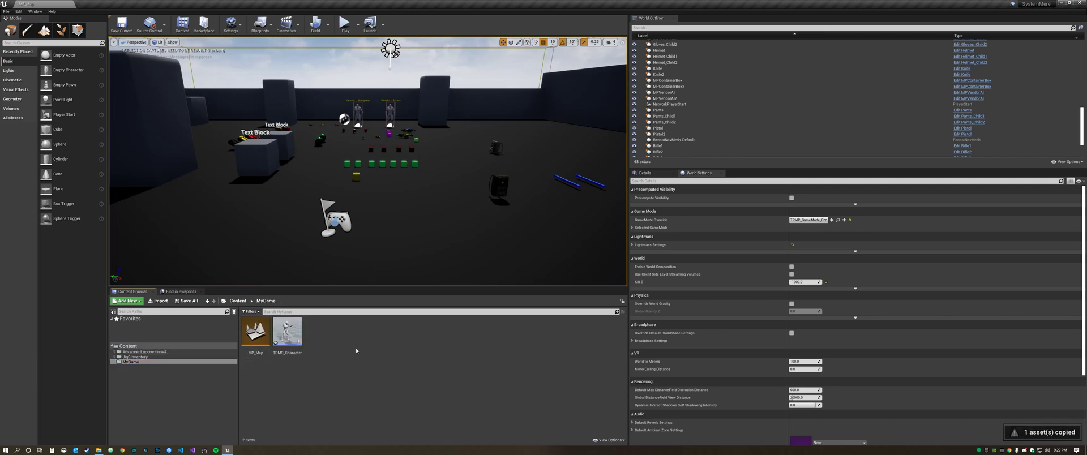
Rename the copied TPMP_Character blueprint to My_Character and open it for editing
{"action": "left_click", "coordinate": [267, 330]}
{"action": "left_click", "coordinate": [287, 340]}
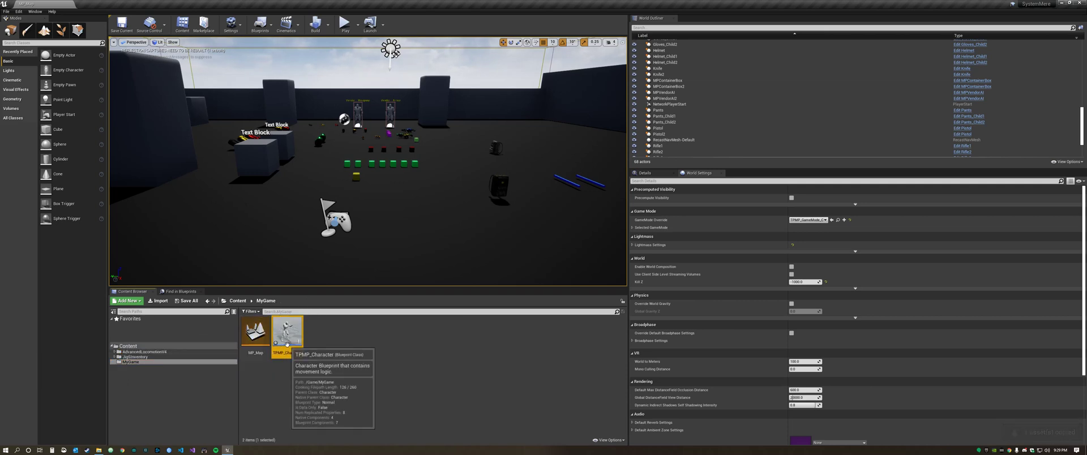
{"action": "key", "text": "F2"}
{"action": "key", "text": "Home"}
{"action": "key", "text": "Right"}
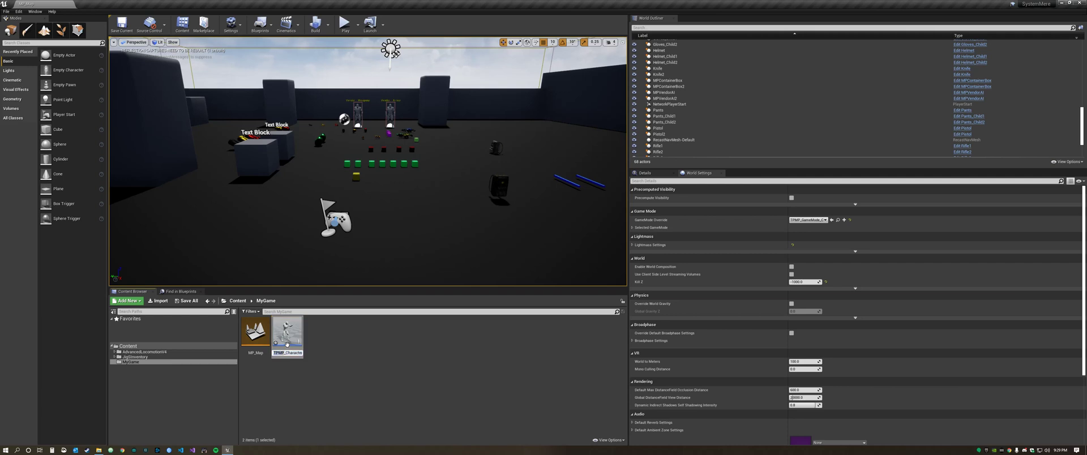
{"action": "type", "text": "My"}
{"action": "key", "text": "Return"}
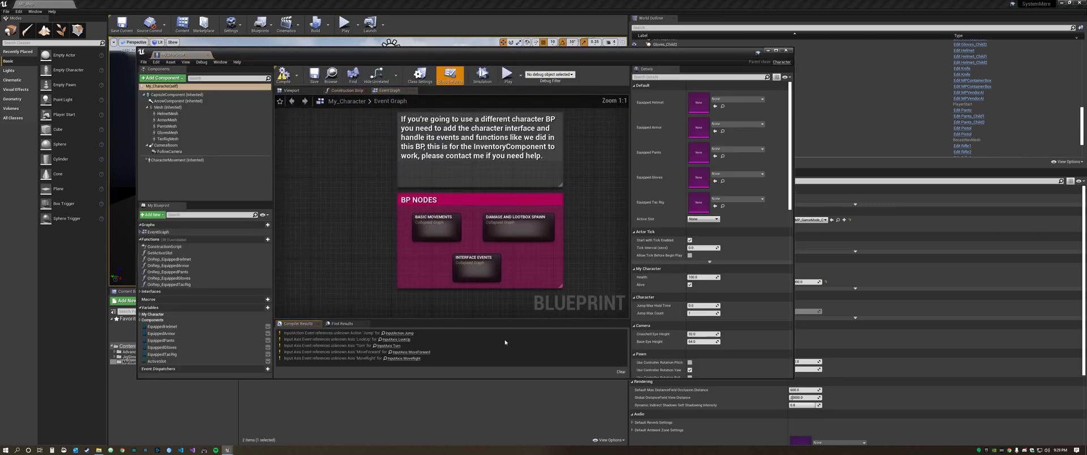
Delete the Basic Movements and Damage and Lootbox Spawn collapsed graphs, and shrink the BP NODES comment around Interface Events
{"action": "right_click_drag", "start_coordinate": [479, 251], "coordinate": [488, 268]}
{"action": "right_click_drag", "start_coordinate": [625, 271], "coordinate": [558, 234]}
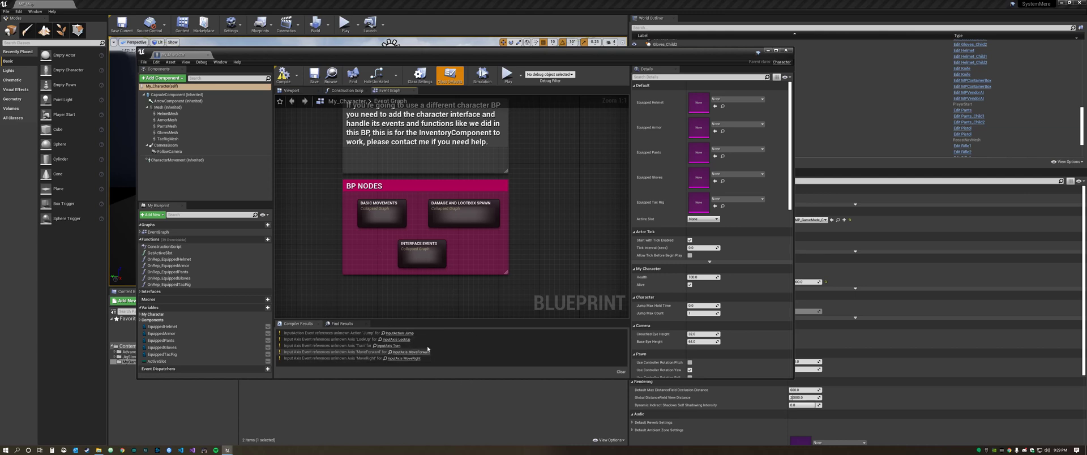
{"action": "left_click", "coordinate": [382, 215]}
{"action": "key", "text": "Delete"}
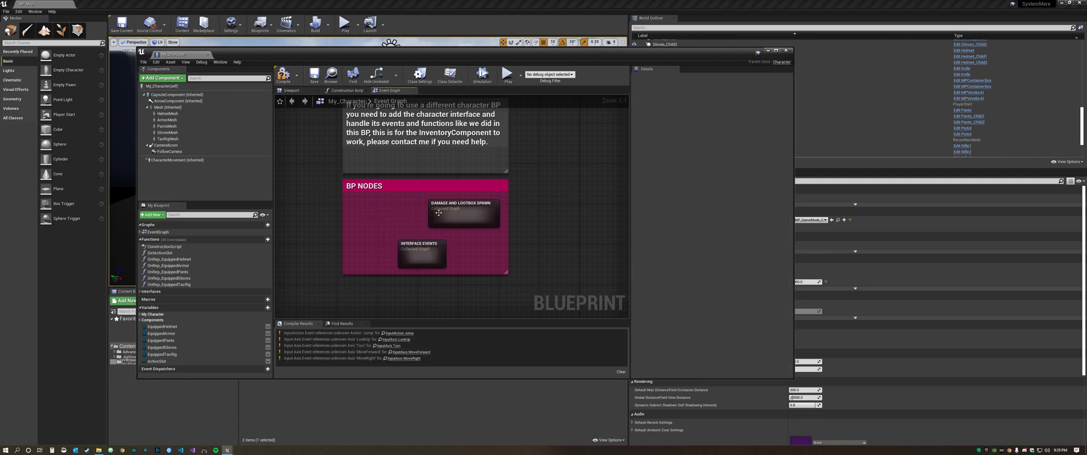
{"action": "left_click", "coordinate": [461, 227]}
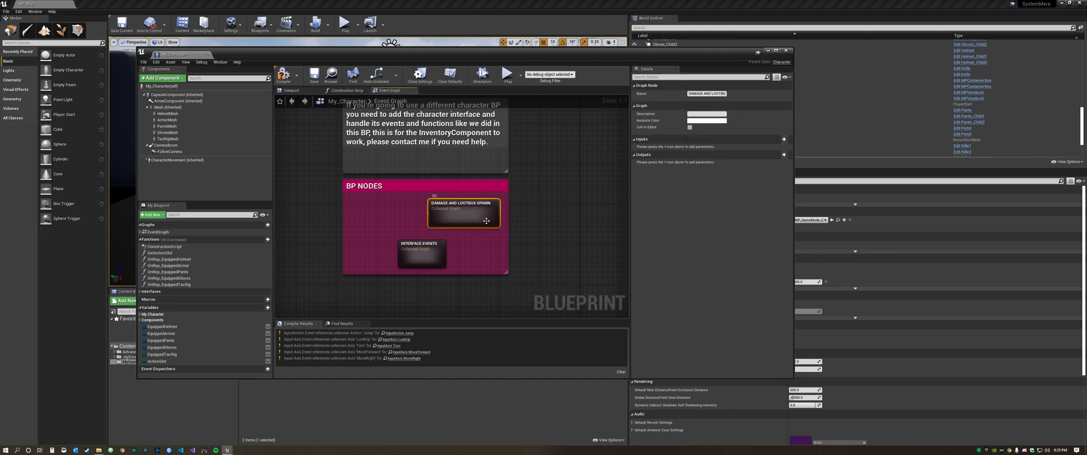
{"action": "mouse_move", "coordinate": [486, 221]}
{"action": "key", "text": "Delete"}
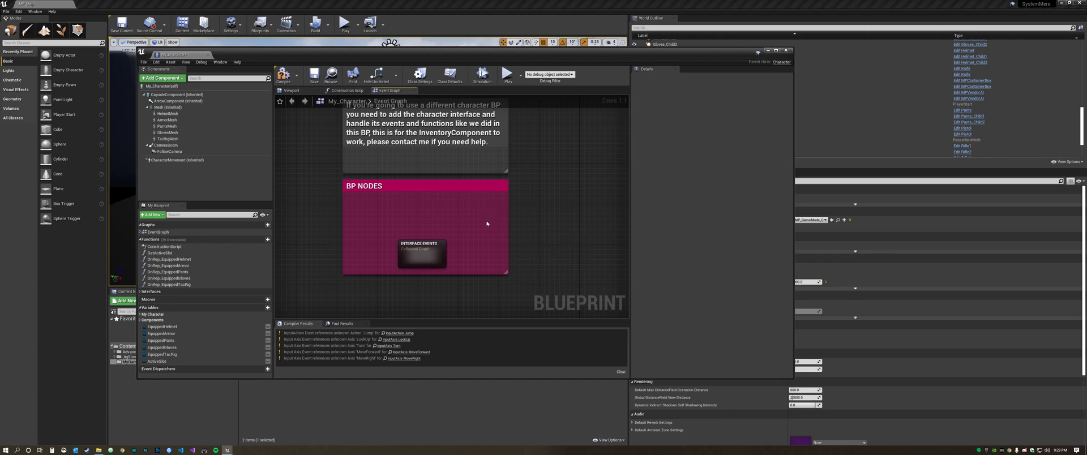
{"action": "left_click_drag", "start_coordinate": [422, 258], "coordinate": [376, 217]}
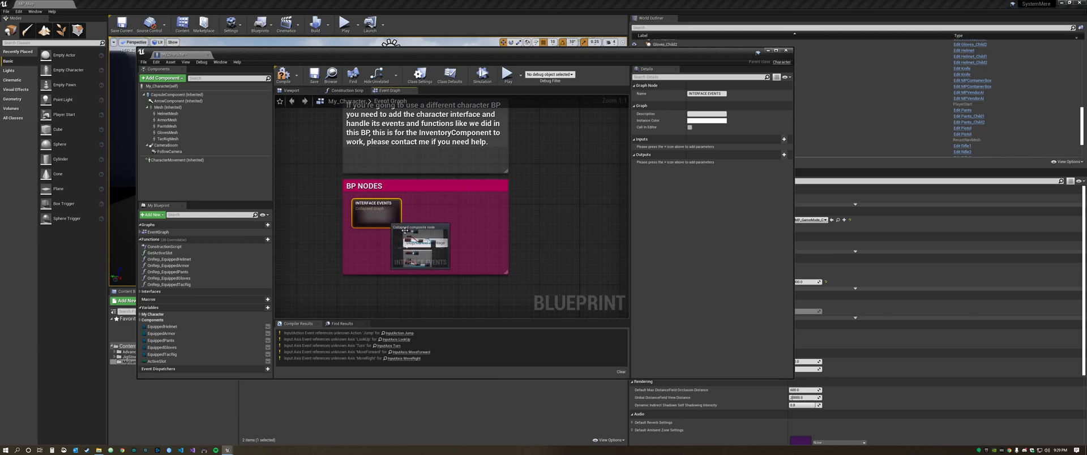
{"action": "left_click_drag", "start_coordinate": [503, 270], "coordinate": [408, 241]}
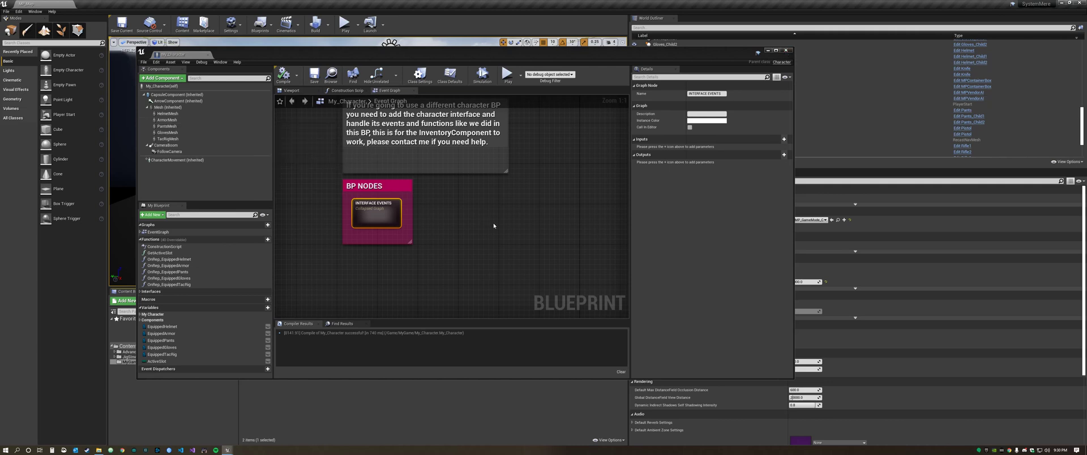
Reparent the My_Character blueprint to ALS_AnimMan_CharacterBP in its class settings
{"action": "left_click", "coordinate": [152, 87]}
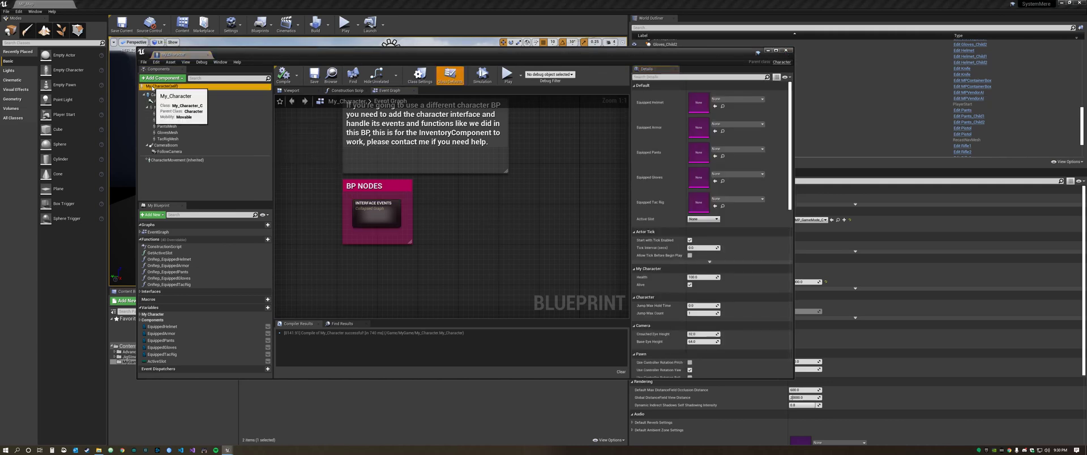
{"action": "left_click", "coordinate": [414, 82]}
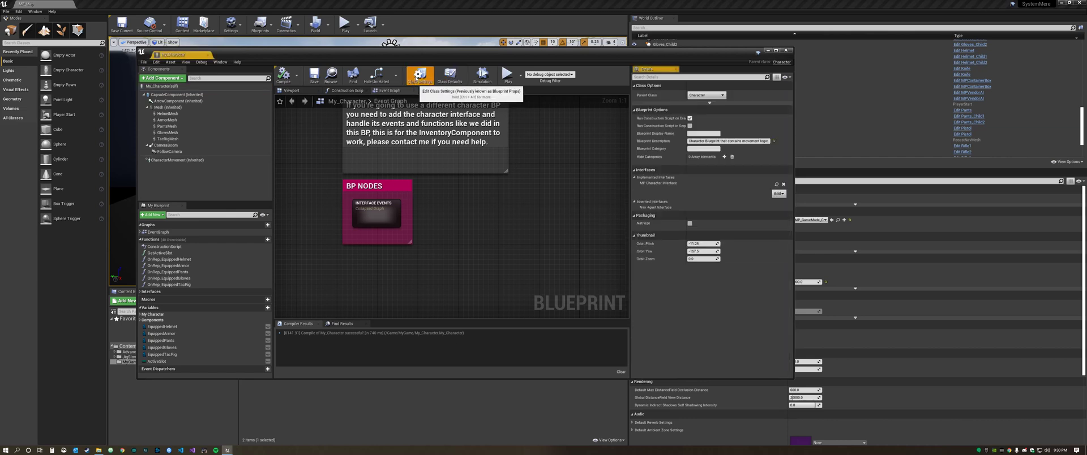
{"action": "left_click", "coordinate": [717, 96]}
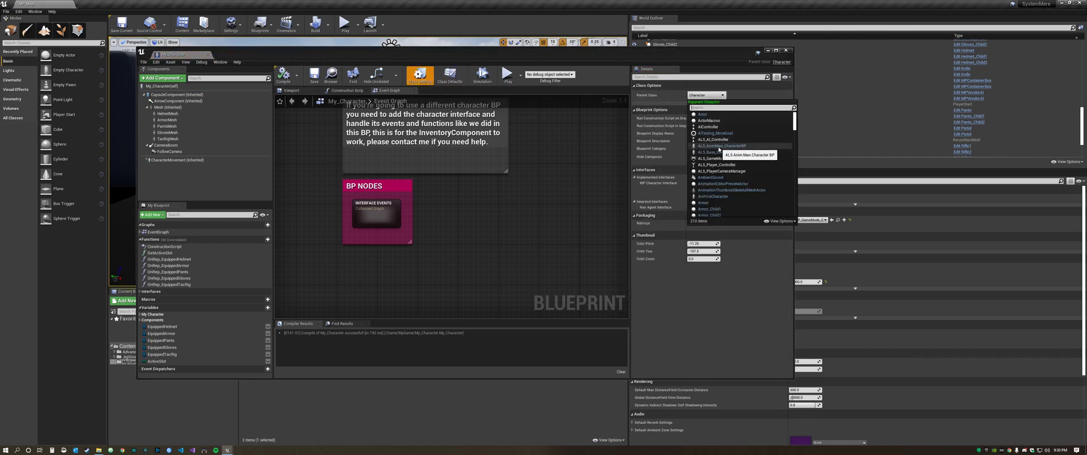
{"action": "left_click", "coordinate": [745, 147]}
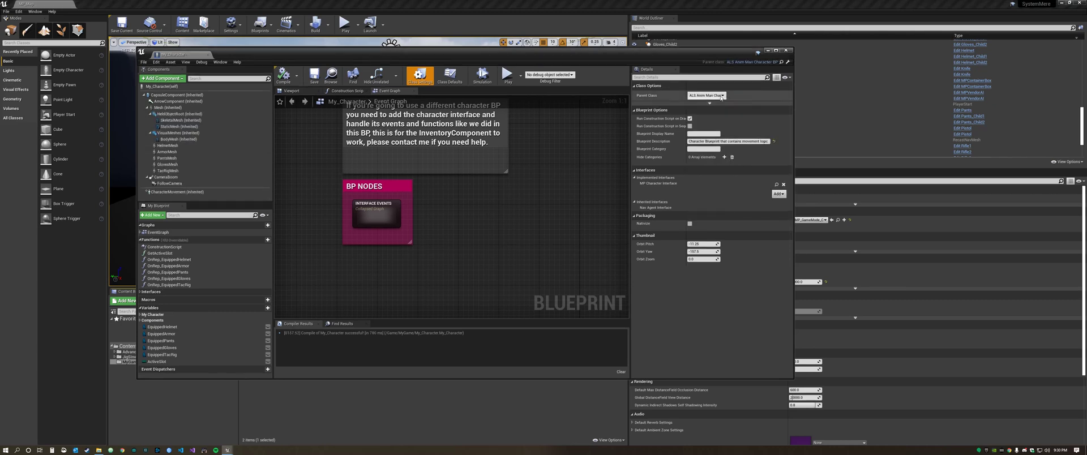
{"action": "left_click", "coordinate": [706, 95]}
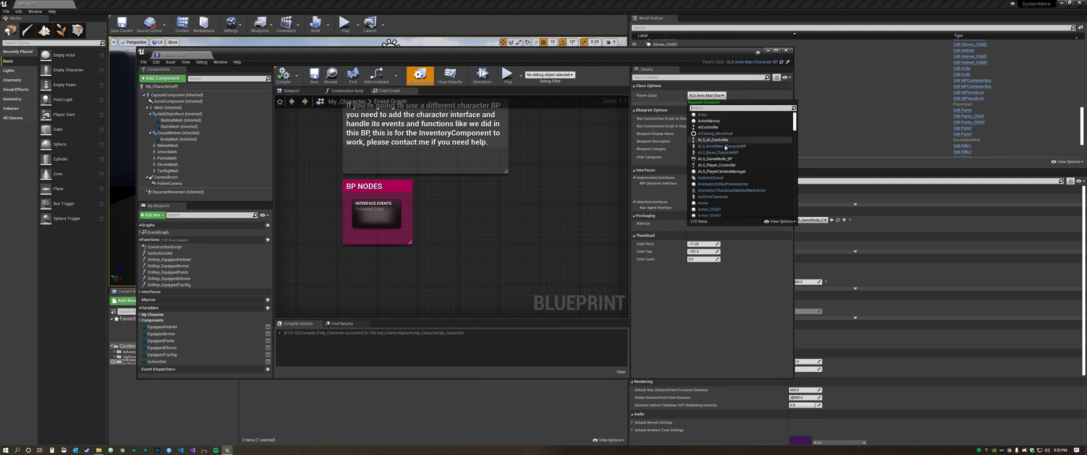
{"action": "left_click", "coordinate": [675, 140]}
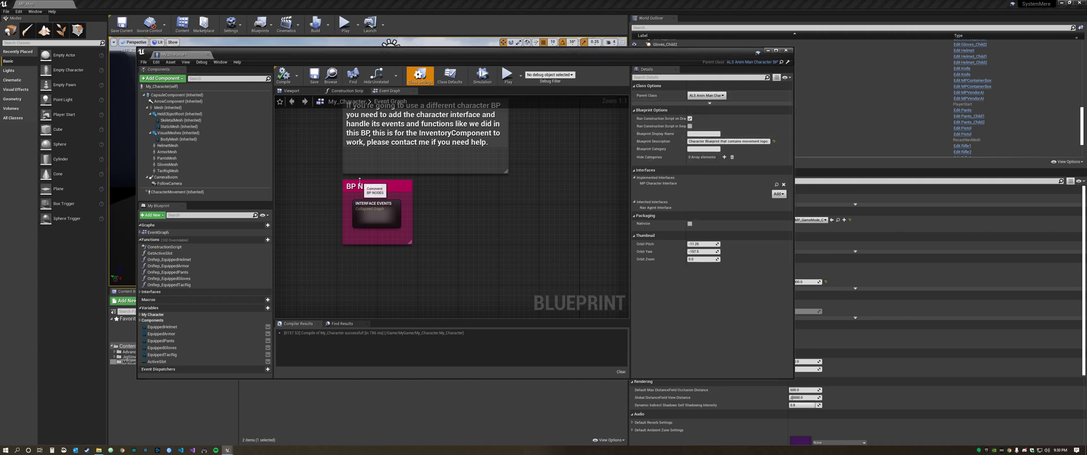
Check the inherited Mesh component of My_Character, play-test the level and stop the session
{"action": "left_click_drag", "start_coordinate": [540, 62], "coordinate": [608, 72]}
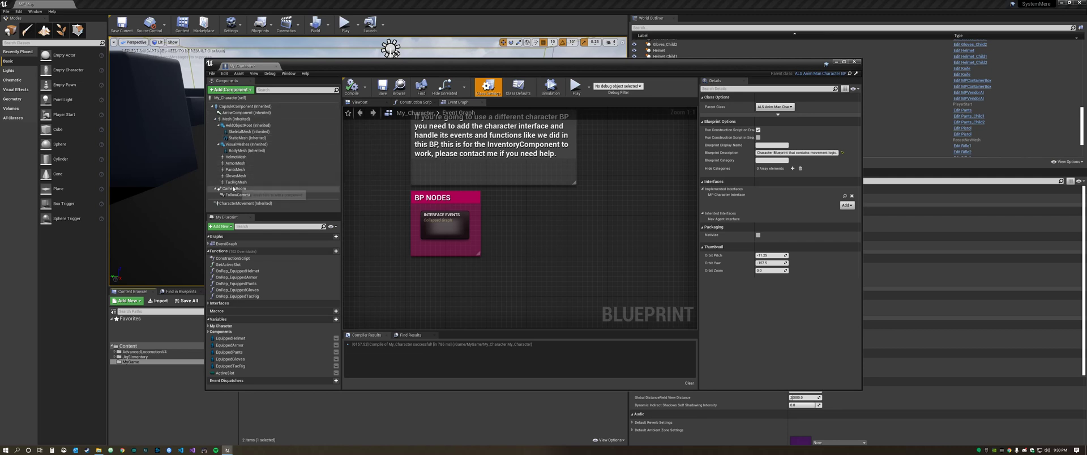
{"action": "left_click", "coordinate": [236, 119]}
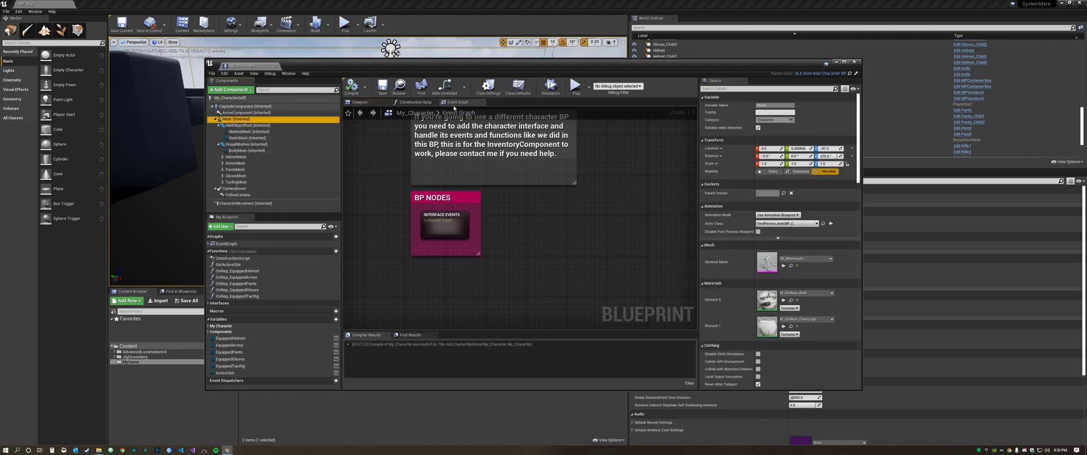
{"action": "left_click", "coordinate": [575, 86]}
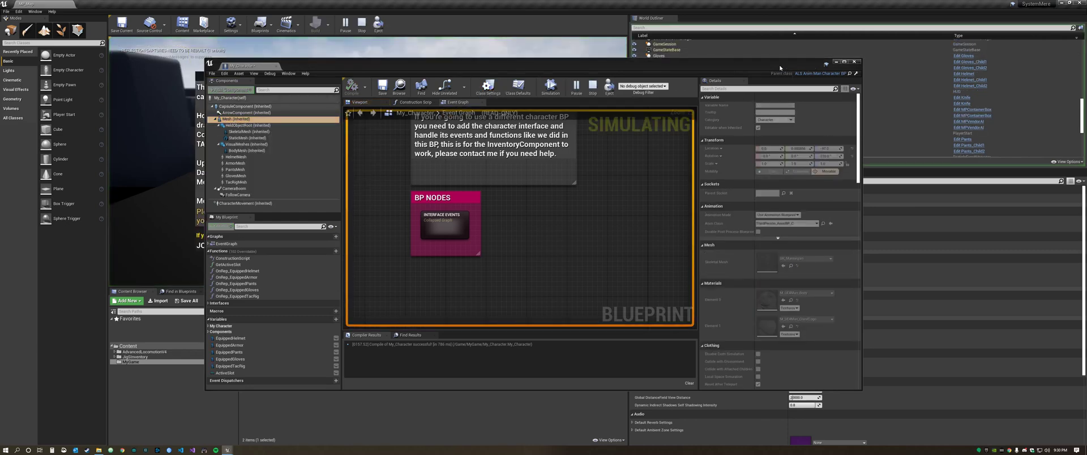
{"action": "left_click_drag", "start_coordinate": [780, 65], "coordinate": [730, 77]}
{"action": "left_click", "coordinate": [787, 74]}
{"action": "left_click", "coordinate": [531, 232]}
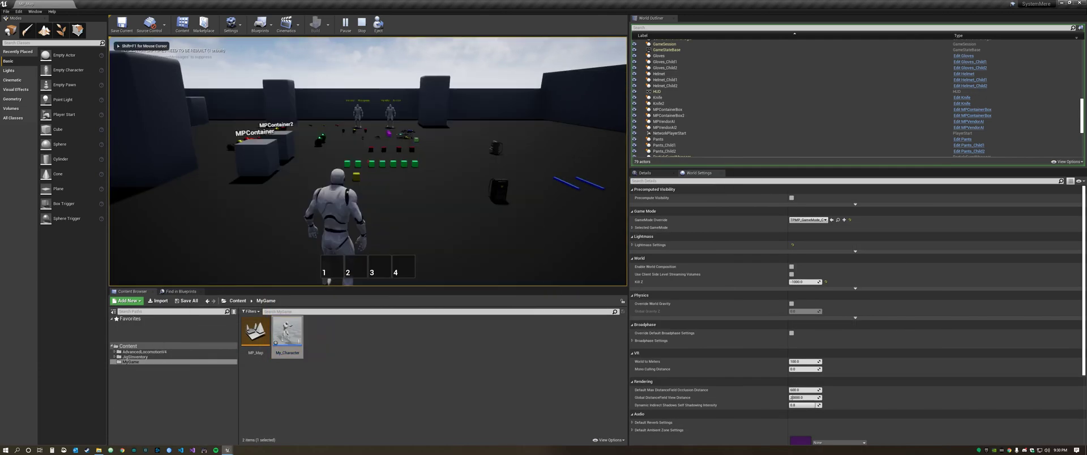
{"action": "key", "text": "Escape"}
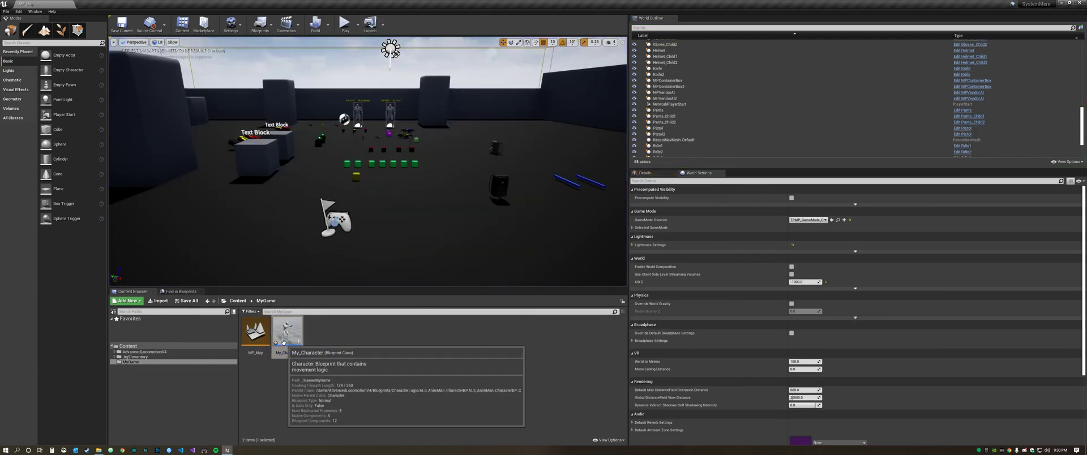
Set the My_Character Mesh's Anim Class to ALS_AnimBP and its skeletal mesh to Mannequin, and compile the blueprint
{"action": "double_click", "coordinate": [287, 334]}
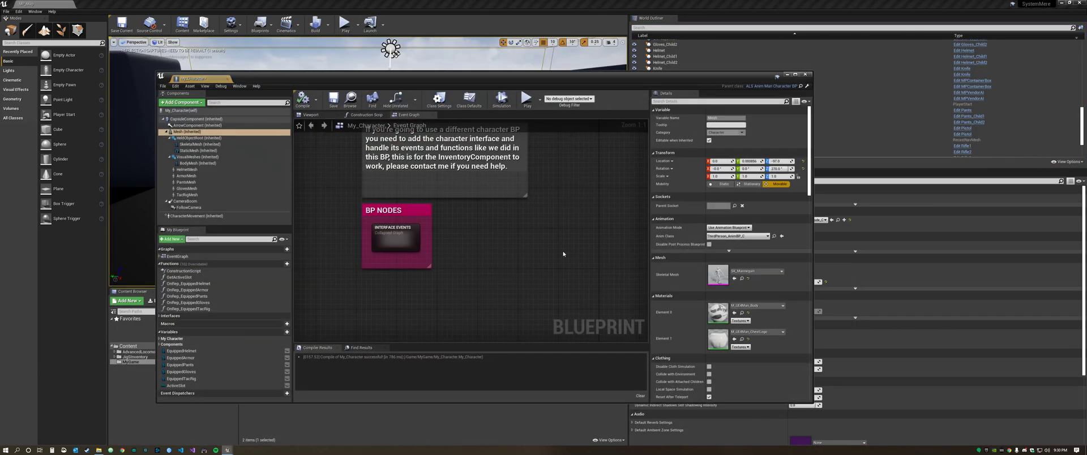
{"action": "left_click", "coordinate": [195, 132]}
{"action": "left_click", "coordinate": [740, 236]}
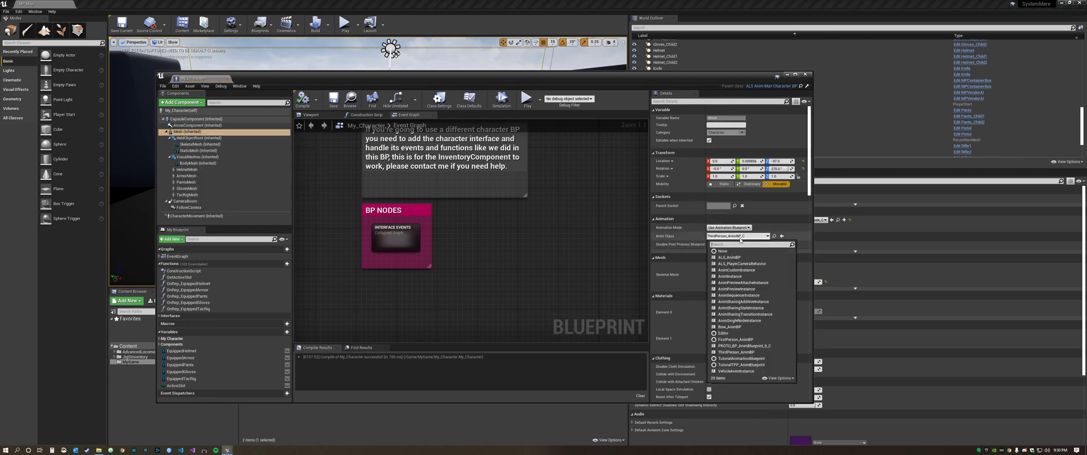
{"action": "left_click", "coordinate": [730, 258]}
{"action": "left_click", "coordinate": [755, 271]}
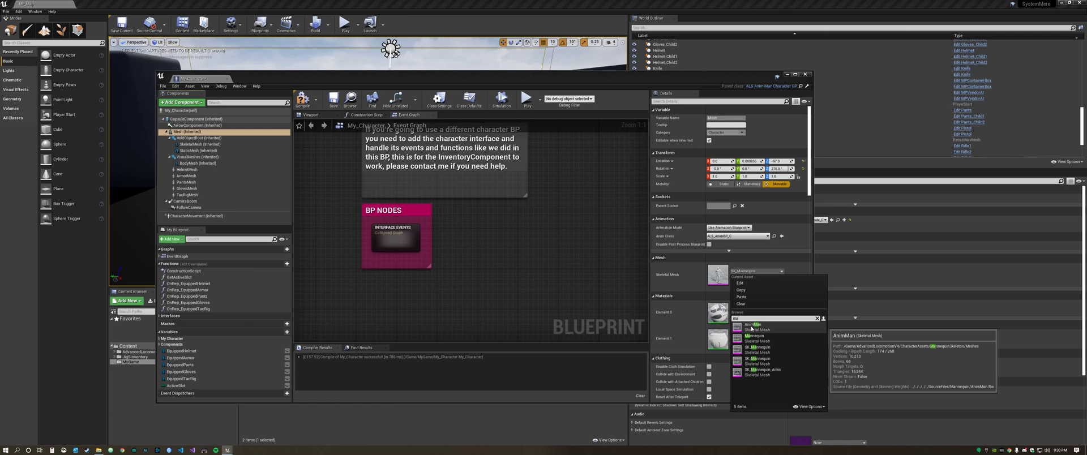
{"action": "left_click", "coordinate": [753, 338]}
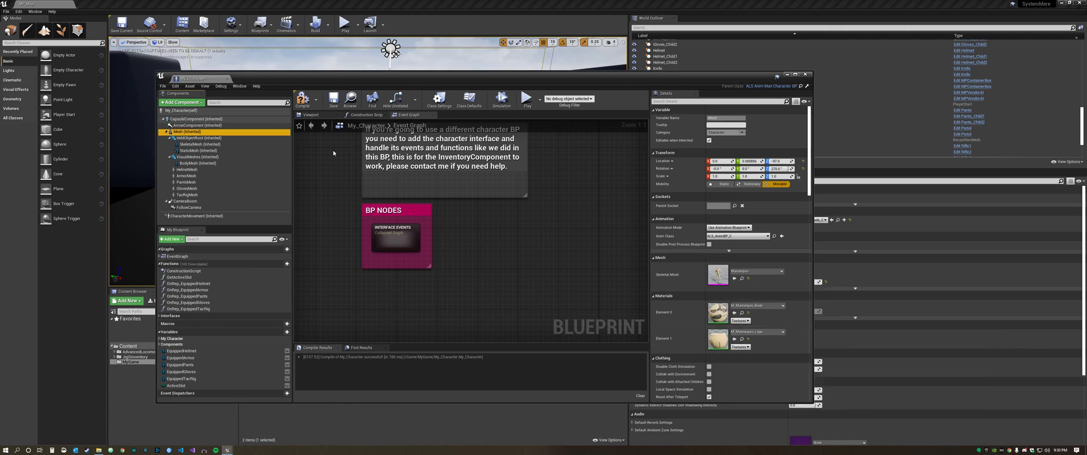
{"action": "left_click", "coordinate": [303, 100]}
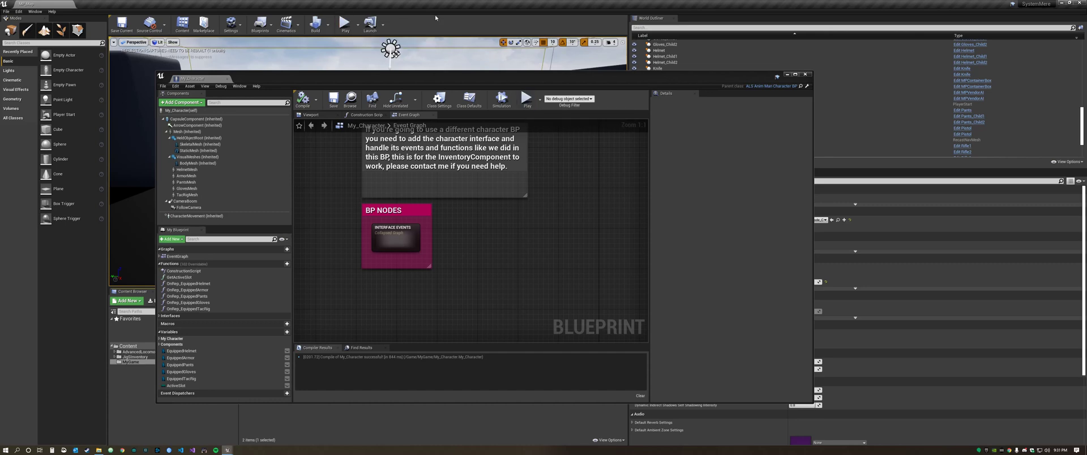
Minimize the blueprint editor, play-test the level with the recompiled character and stop the session
{"action": "left_click", "coordinate": [782, 78]}
{"action": "left_click", "coordinate": [786, 75]}
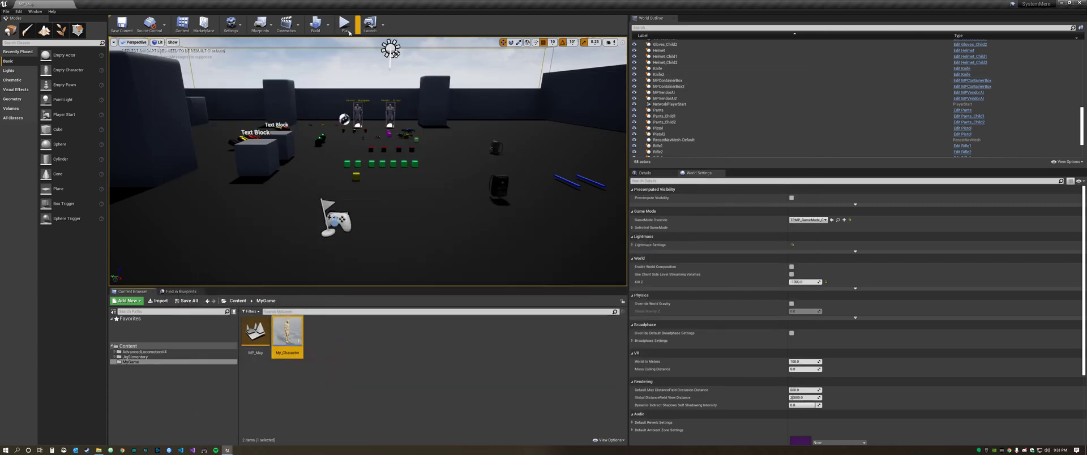
{"action": "left_click", "coordinate": [344, 24]}
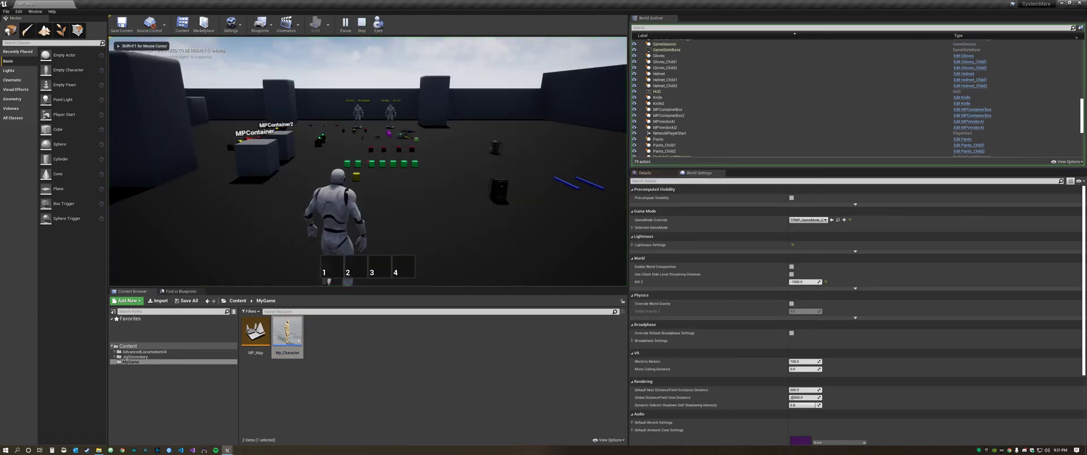
{"action": "key", "text": "Escape"}
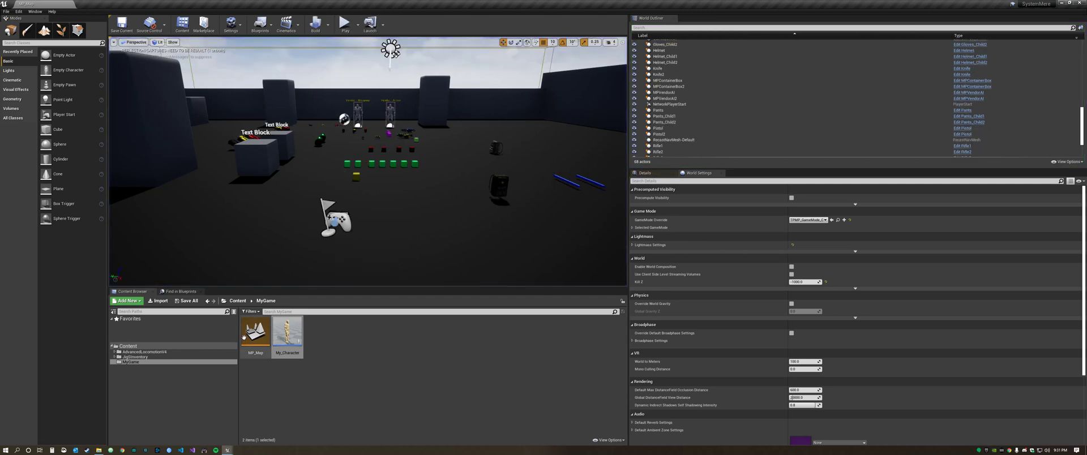
Reopen MP_Map and set the selected game mode's Default Pawn Class to My_Character in the world settings
{"action": "double_click", "coordinate": [255, 334]}
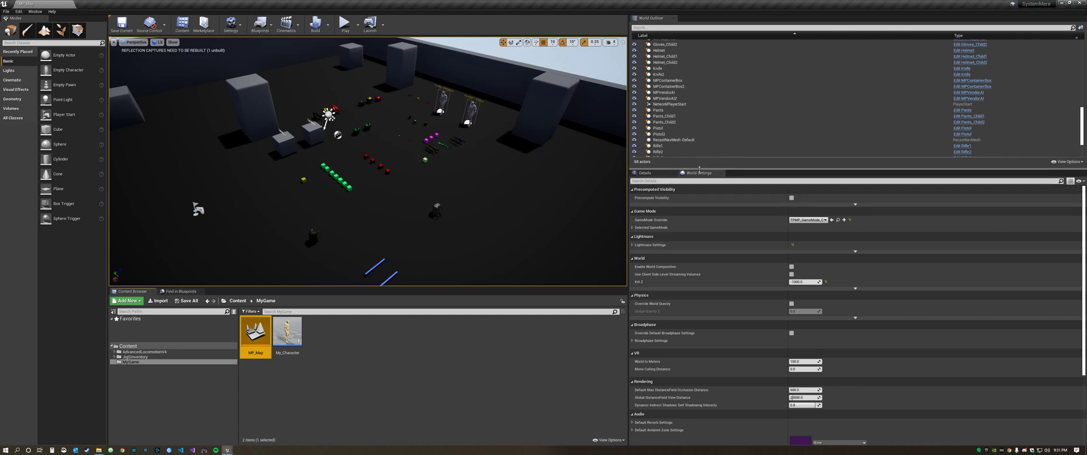
{"action": "left_click", "coordinate": [633, 228]}
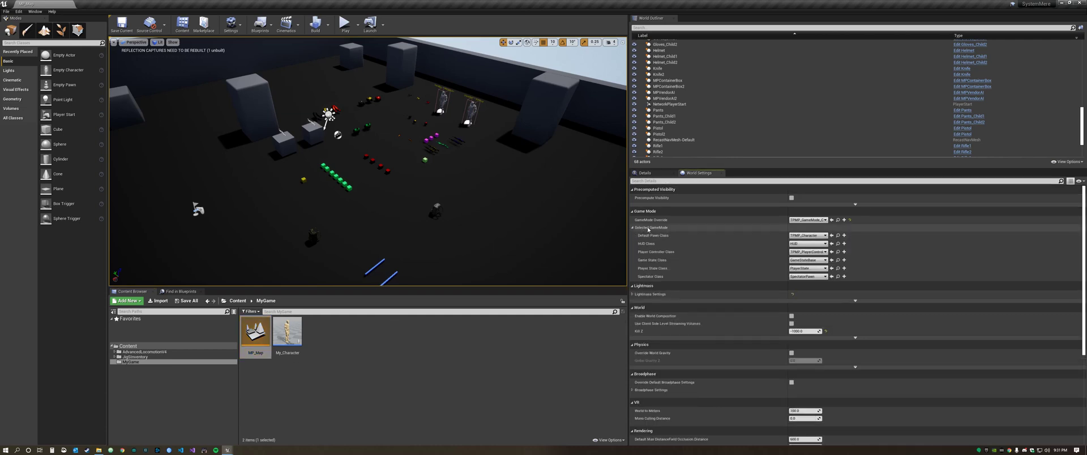
{"action": "left_click", "coordinate": [637, 229]}
{"action": "left_click", "coordinate": [642, 228]}
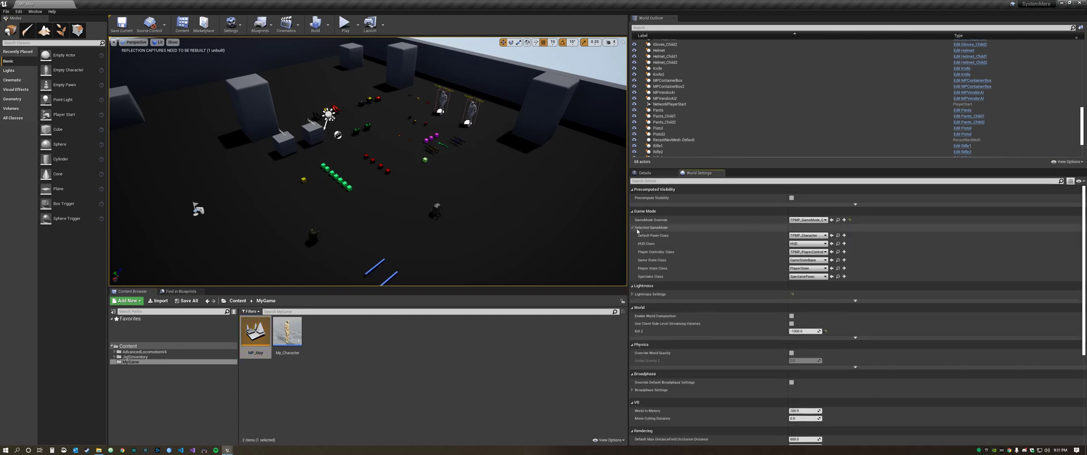
{"action": "left_click", "coordinate": [808, 236]}
{"action": "type", "text": "My"}
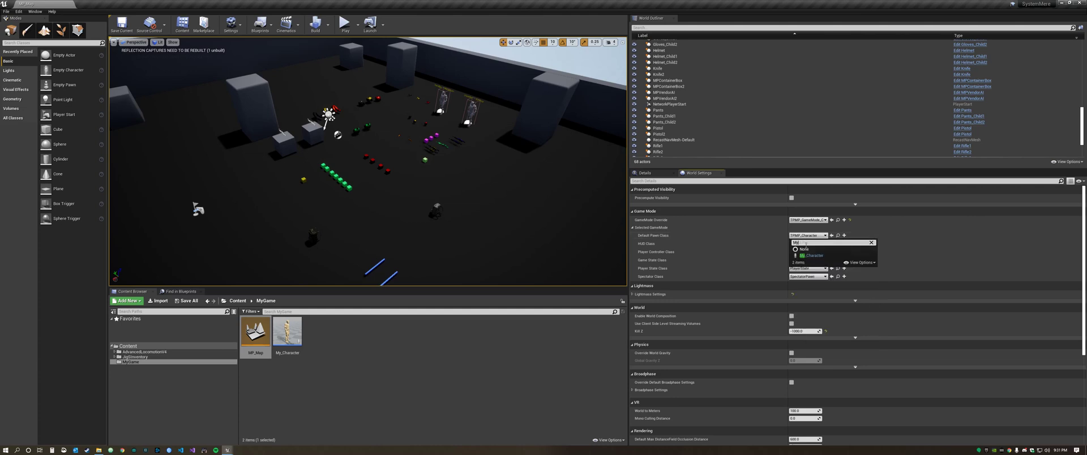
{"action": "left_click", "coordinate": [815, 256]}
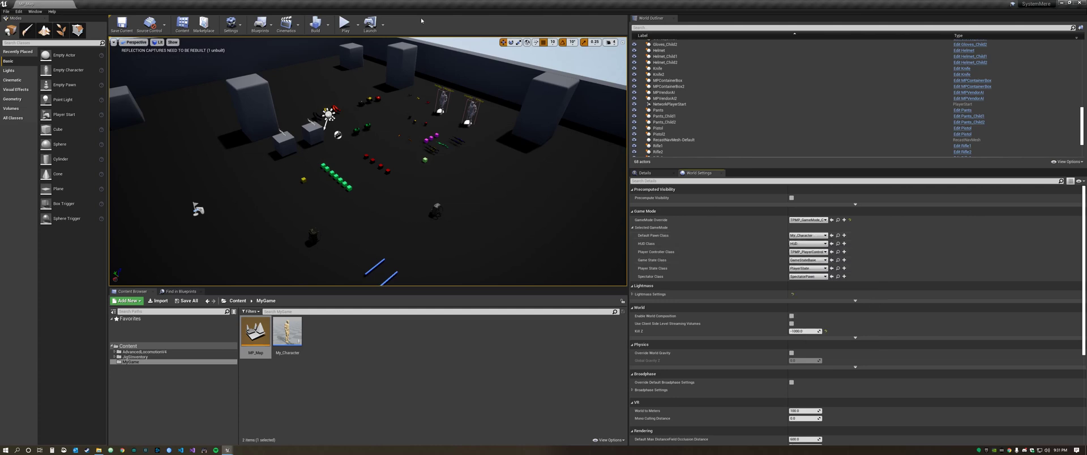
Play-test the level by walking around and picking up items, stop the session and dismiss the message log
{"action": "left_click", "coordinate": [344, 23]}
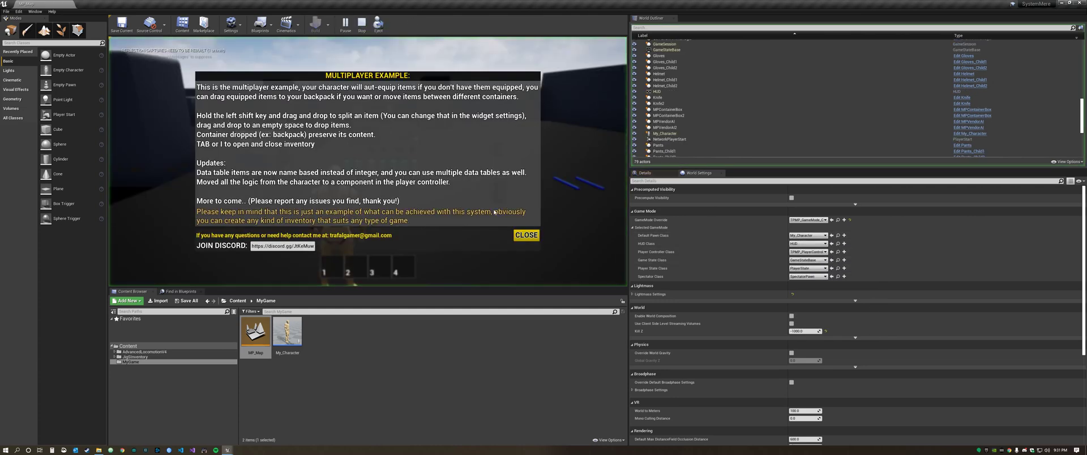
{"action": "left_click", "coordinate": [525, 235]}
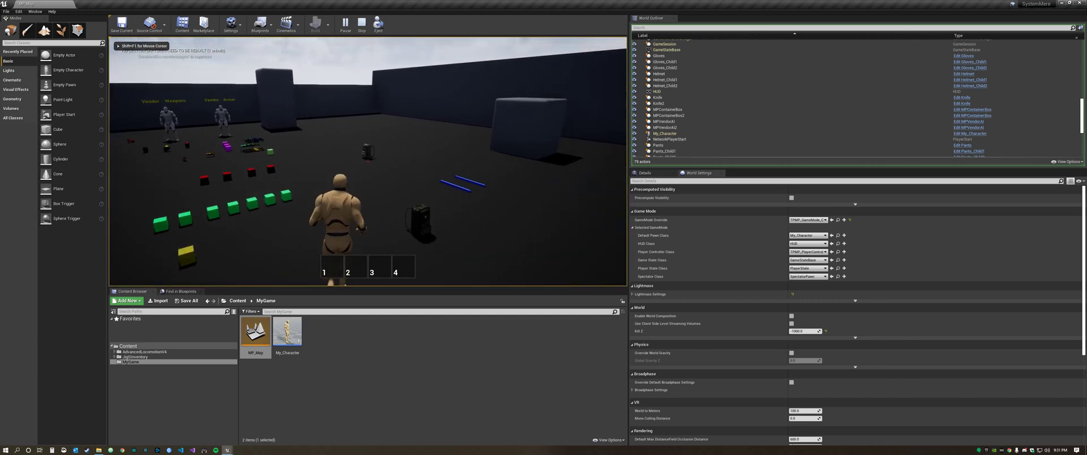
{"action": "key", "text": "w"}
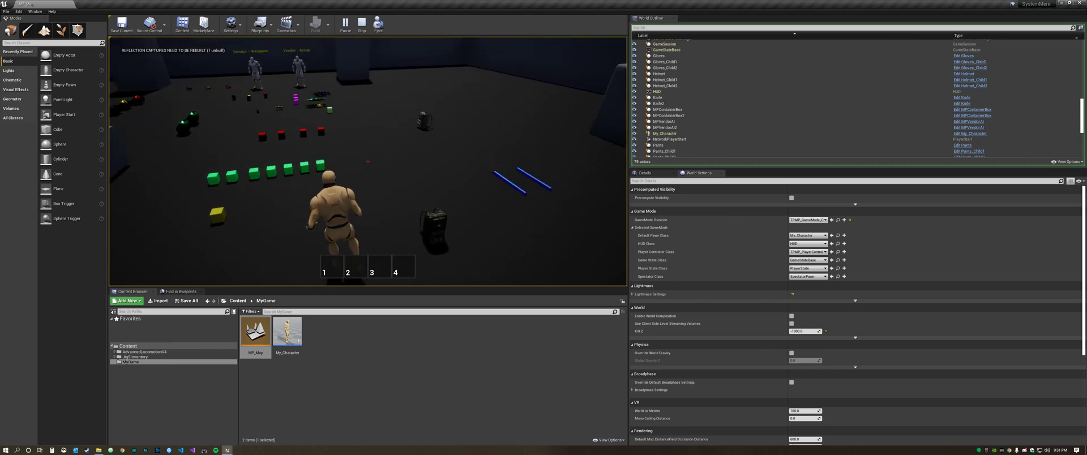
{"action": "key", "text": "e"}
{"action": "key", "text": "w"}
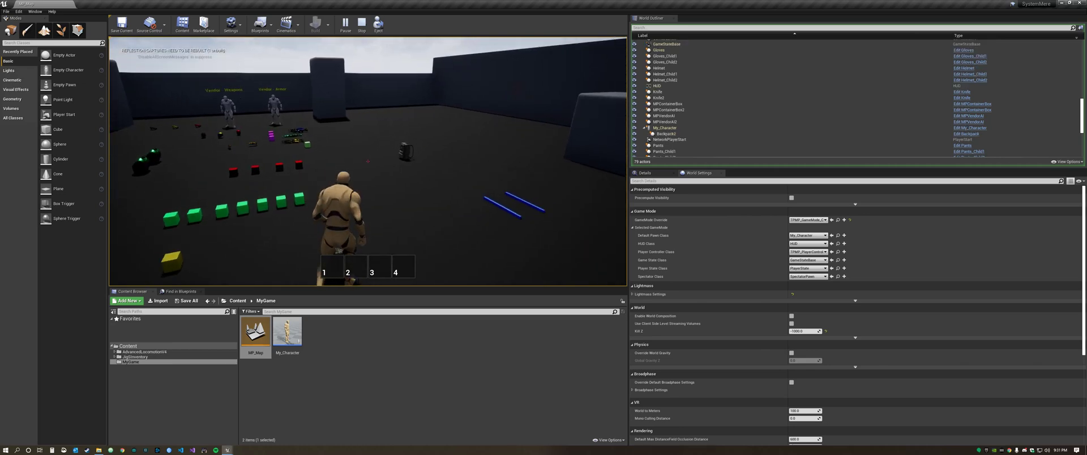
{"action": "key", "text": "w"}
{"action": "key", "text": "e"}
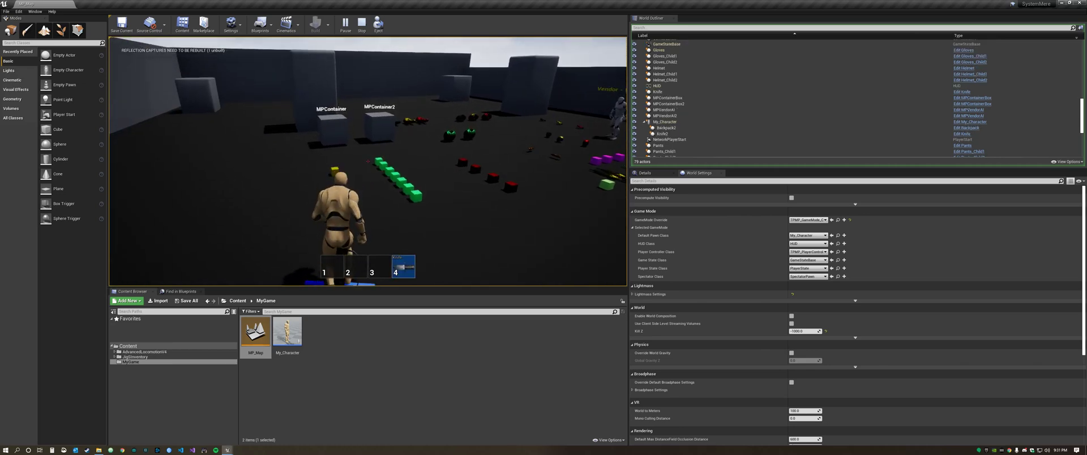
{"action": "key", "text": "Escape"}
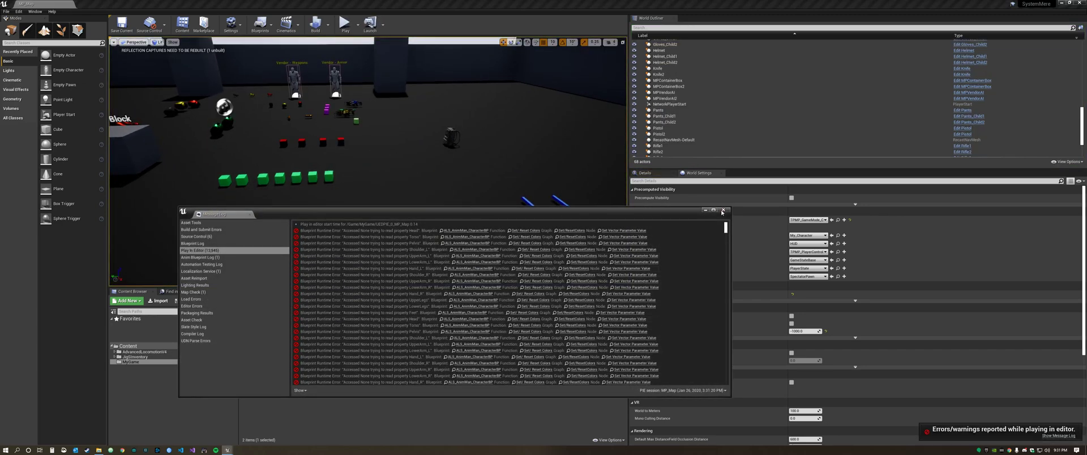
{"action": "left_click", "coordinate": [723, 210]}
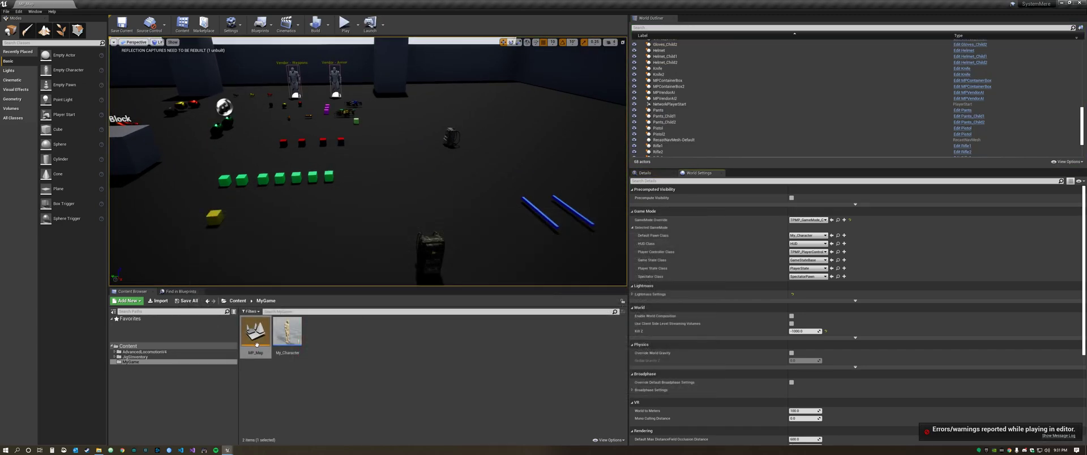
Open the ALS_AnimMan_CharacterBP blueprint from the AdvancedLocomotionV4 Blueprints/CharacterLogic folder
{"action": "left_click", "coordinate": [142, 352]}
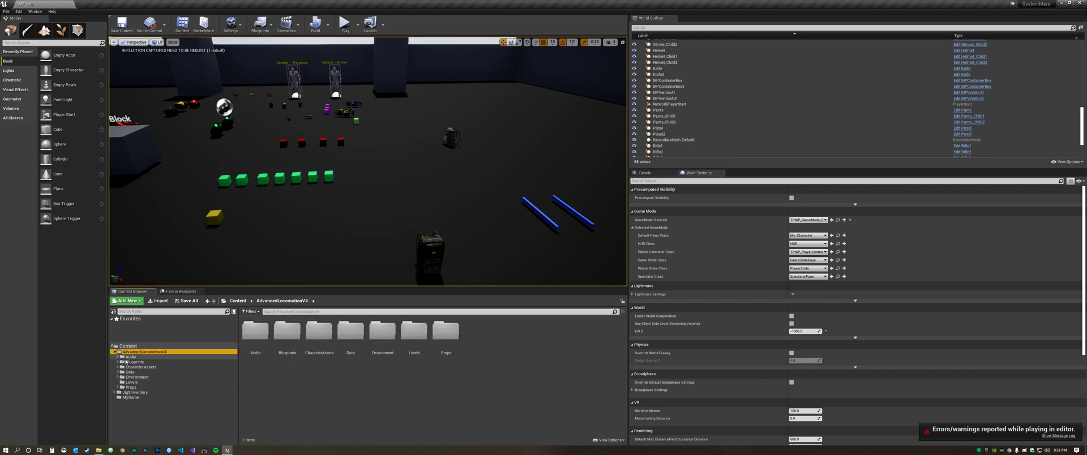
{"action": "left_click", "coordinate": [126, 362]}
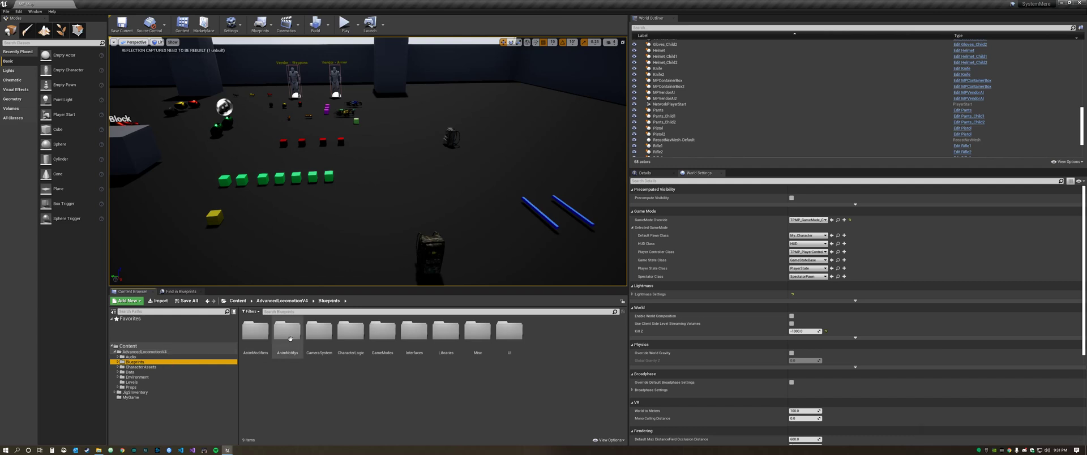
{"action": "double_click", "coordinate": [351, 331]}
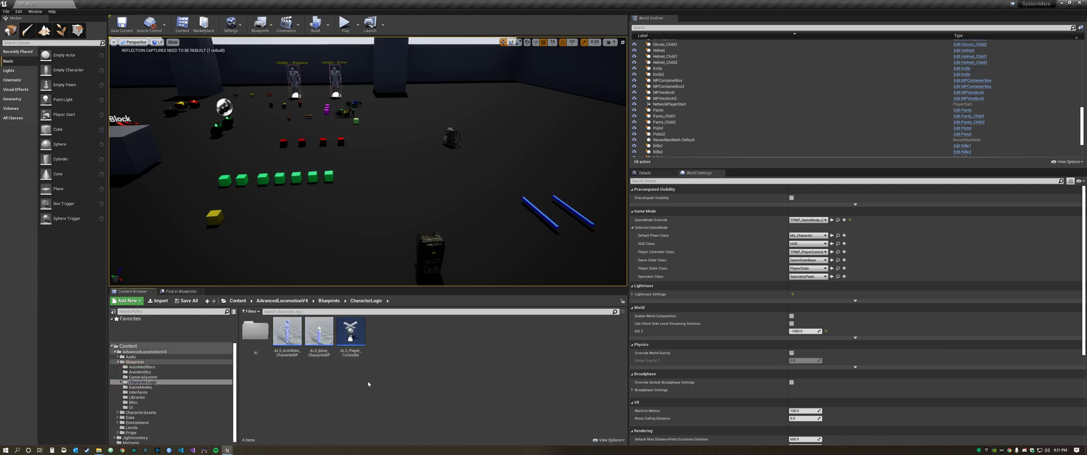
{"action": "left_click", "coordinate": [287, 333]}
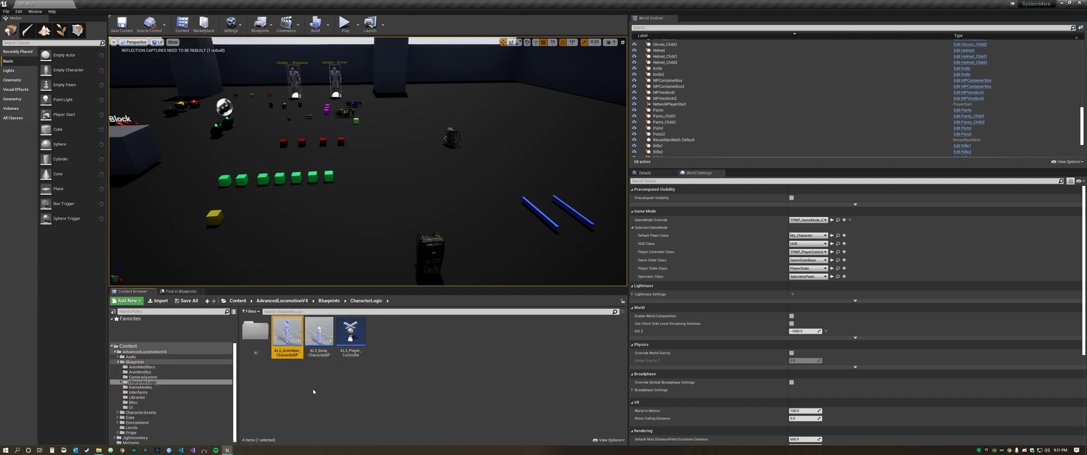
{"action": "double_click", "coordinate": [299, 330]}
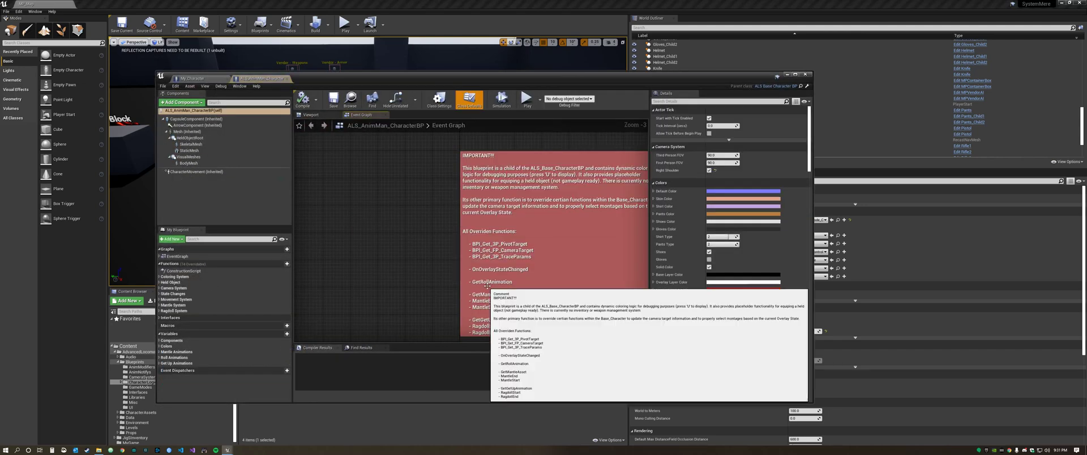
Examine the Event Tick section of the Event Graph and the contents of the Update Coloring System function
{"action": "right_click_drag", "start_coordinate": [569, 235], "coordinate": [444, 214]}
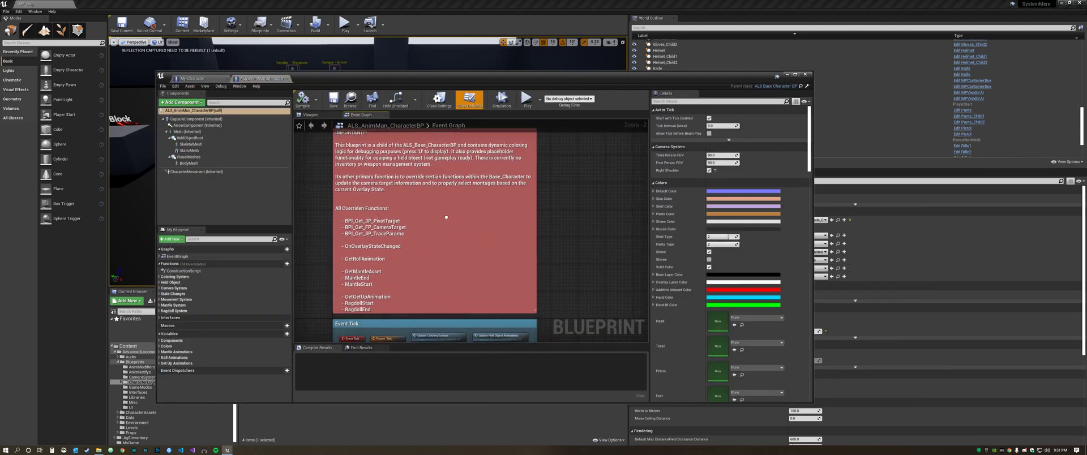
{"action": "right_click_drag", "start_coordinate": [573, 321], "coordinate": [606, 211]}
{"action": "right_click_drag", "start_coordinate": [587, 300], "coordinate": [580, 231]}
{"action": "scroll", "coordinate": [450, 189], "scroll_direction": "up", "scroll_amount": 3}
{"action": "right_click_drag", "start_coordinate": [450, 187], "coordinate": [529, 294]}
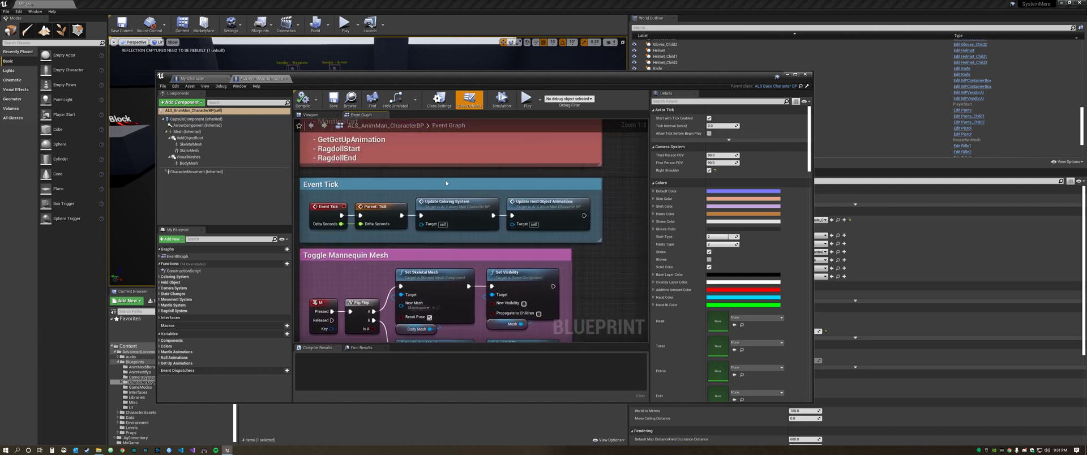
{"action": "double_click", "coordinate": [451, 205]}
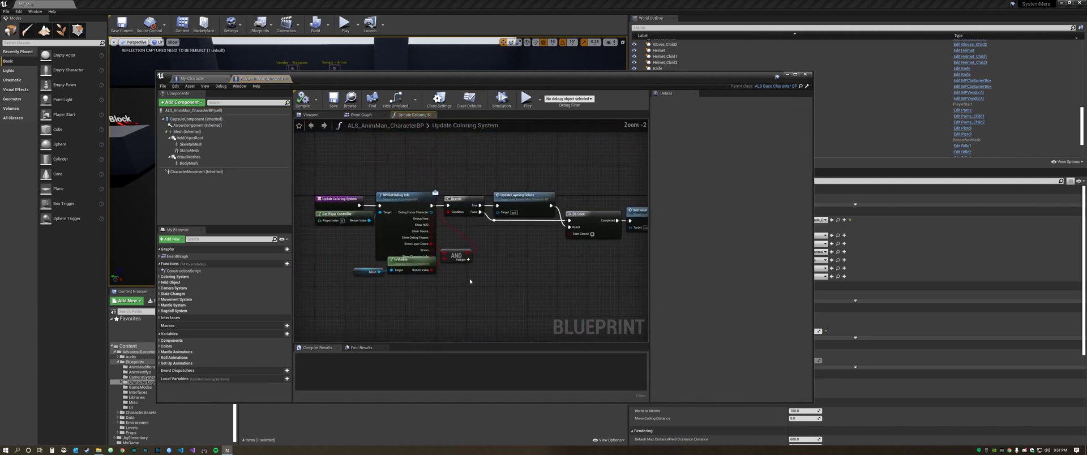
{"action": "right_click_drag", "start_coordinate": [577, 268], "coordinate": [531, 272]}
{"action": "left_click", "coordinate": [361, 115]}
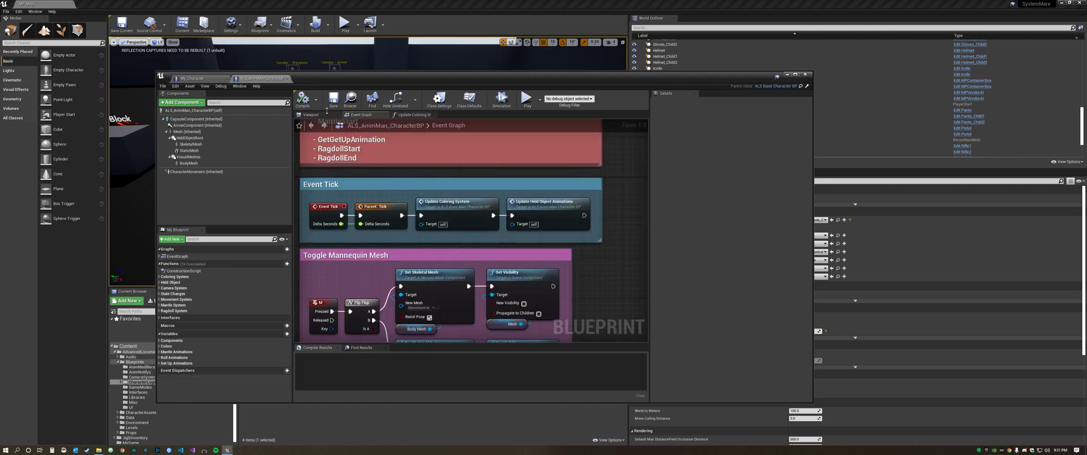
{"action": "left_click", "coordinate": [311, 115]}
{"action": "left_click", "coordinate": [365, 117]}
Remove the Update Coloring System call from Event Tick, connect Parent: Tick directly to Update Held Object Animations and compile the blueprint
{"action": "left_click", "coordinate": [470, 208]}
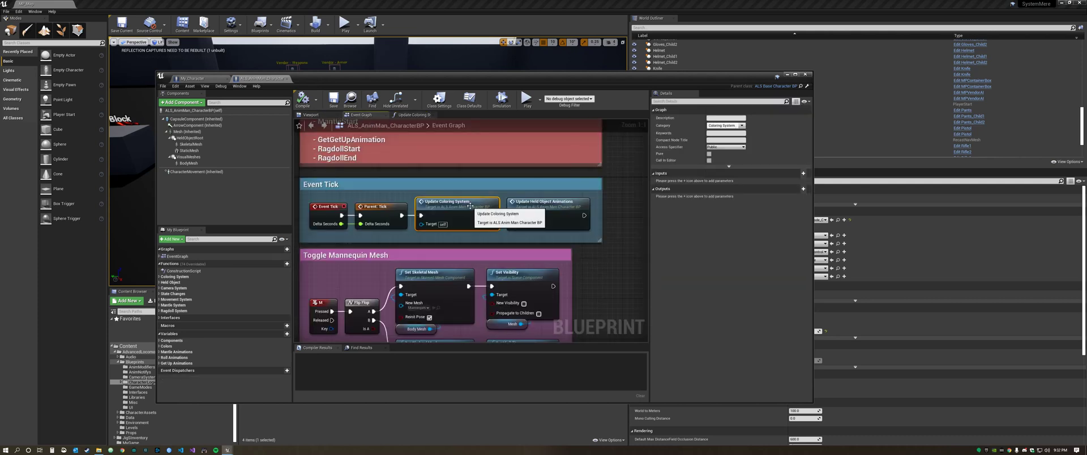
{"action": "key", "text": "Delete"}
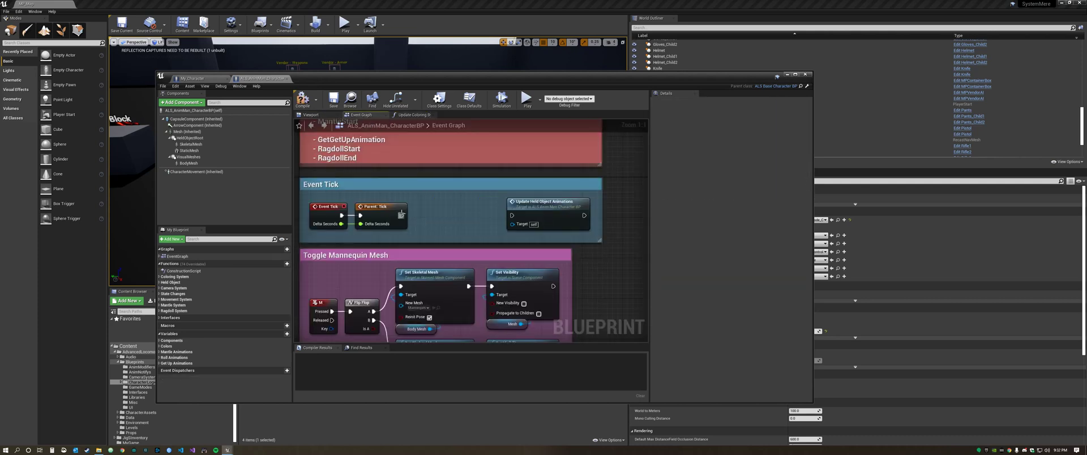
{"action": "left_click_drag", "start_coordinate": [564, 210], "coordinate": [481, 210]}
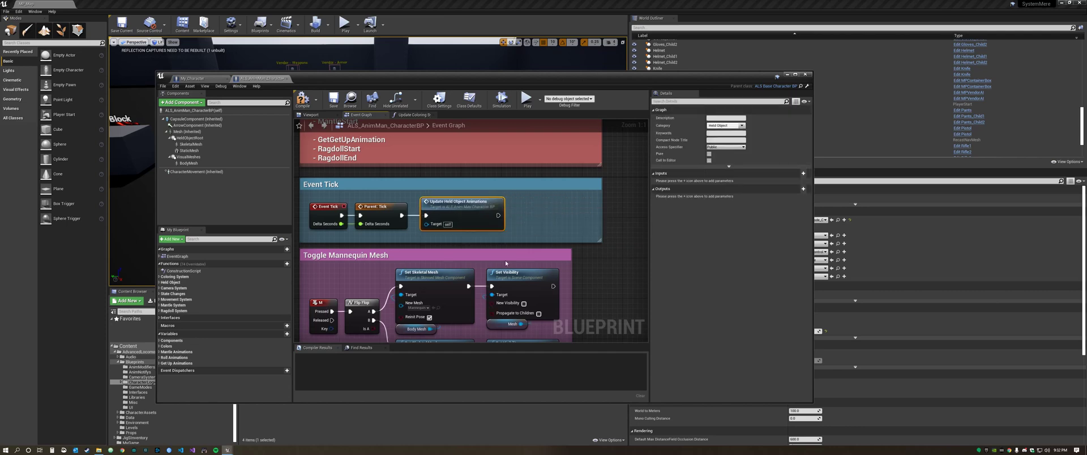
{"action": "scroll", "coordinate": [396, 300], "scroll_direction": "down", "scroll_amount": 4}
{"action": "left_click", "coordinate": [419, 286]}
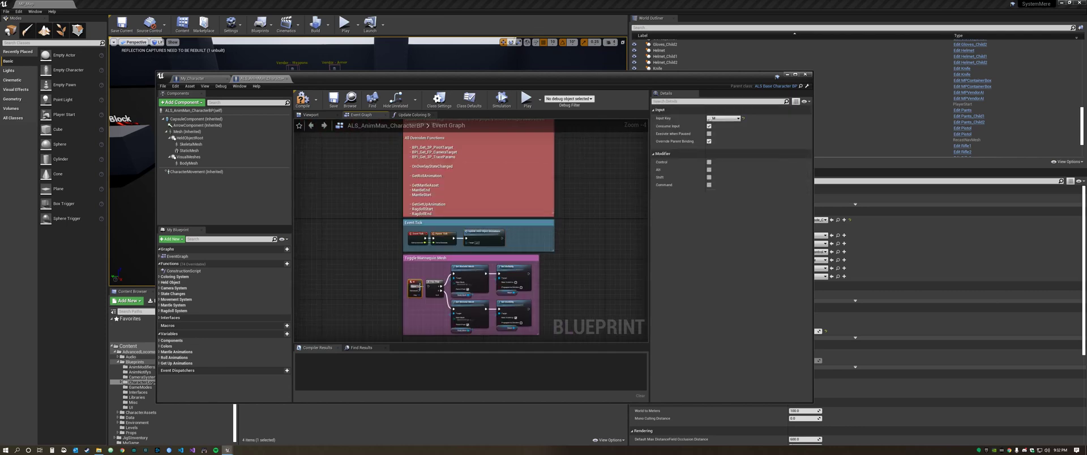
{"action": "left_click", "coordinate": [302, 100]}
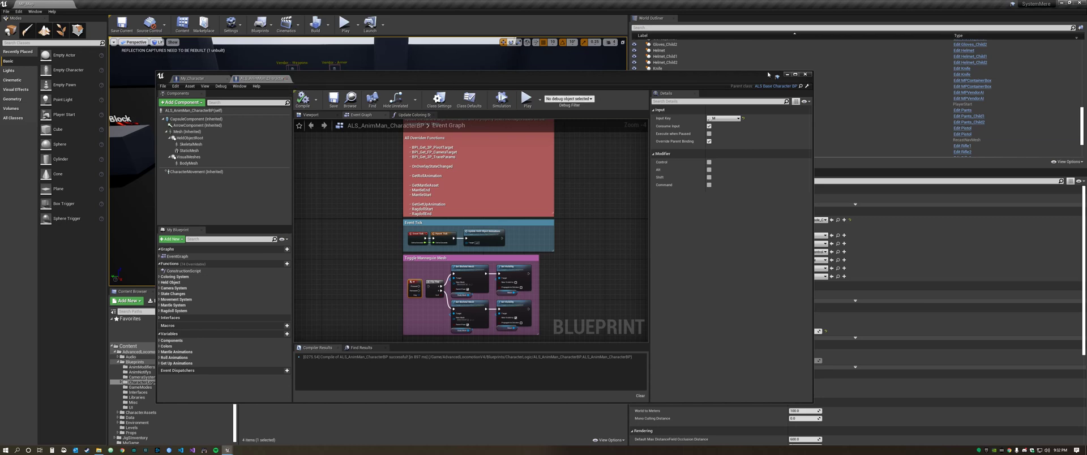
Minimize the blueprint editor, play-test the character's movement without the coloring system and stop the session
{"action": "left_click", "coordinate": [787, 74]}
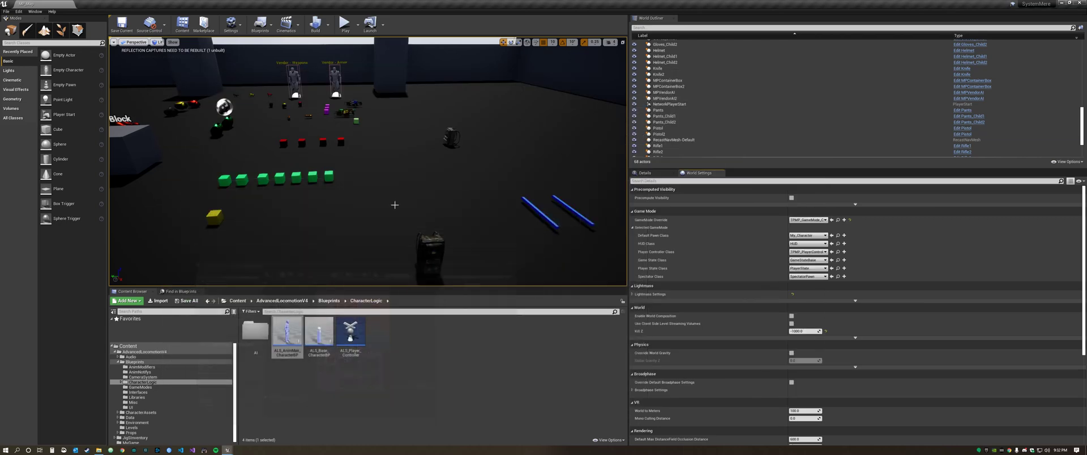
{"action": "left_click", "coordinate": [345, 24]}
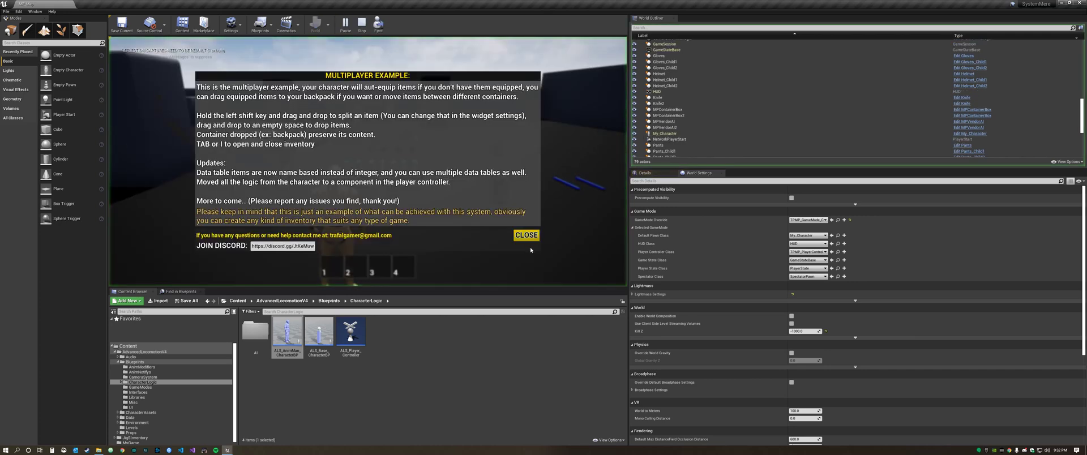
{"action": "left_click", "coordinate": [526, 235]}
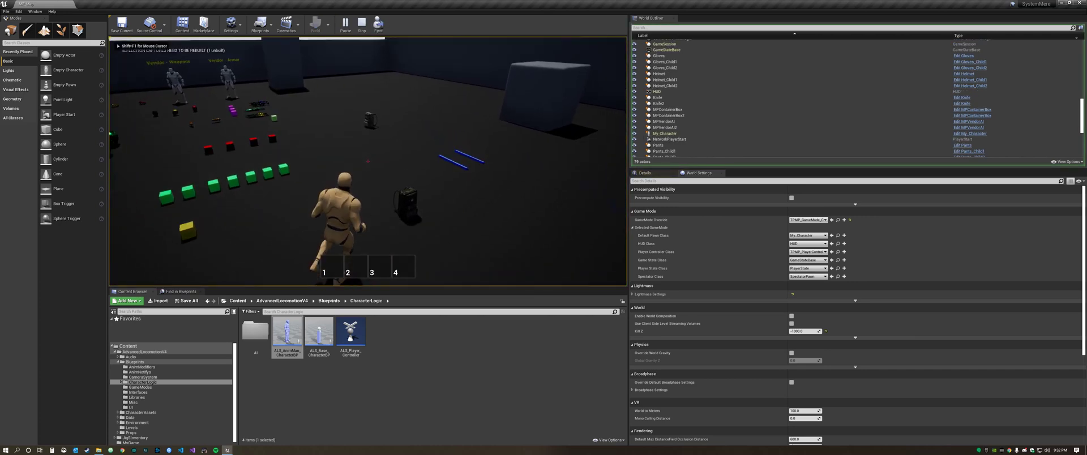
{"action": "key", "text": "a"}
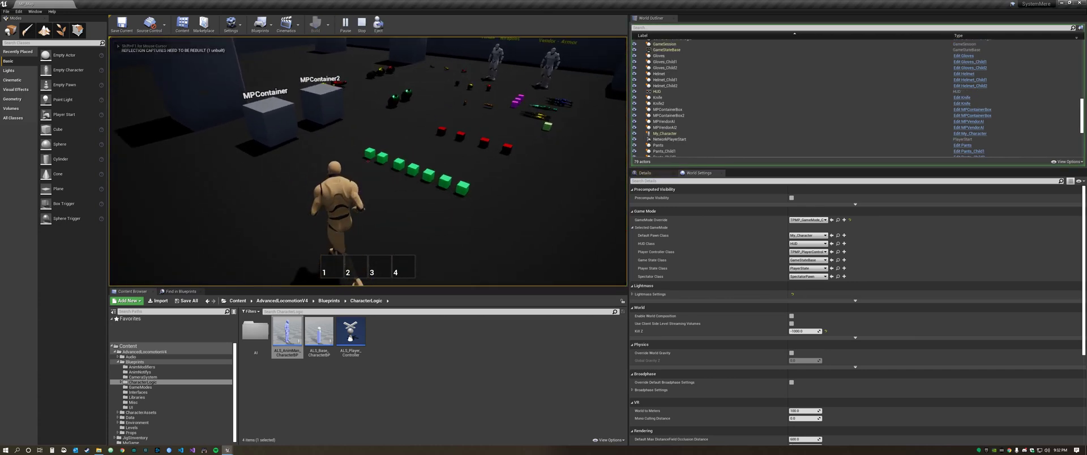
{"action": "key", "text": "w"}
{"action": "key", "text": "Escape"}
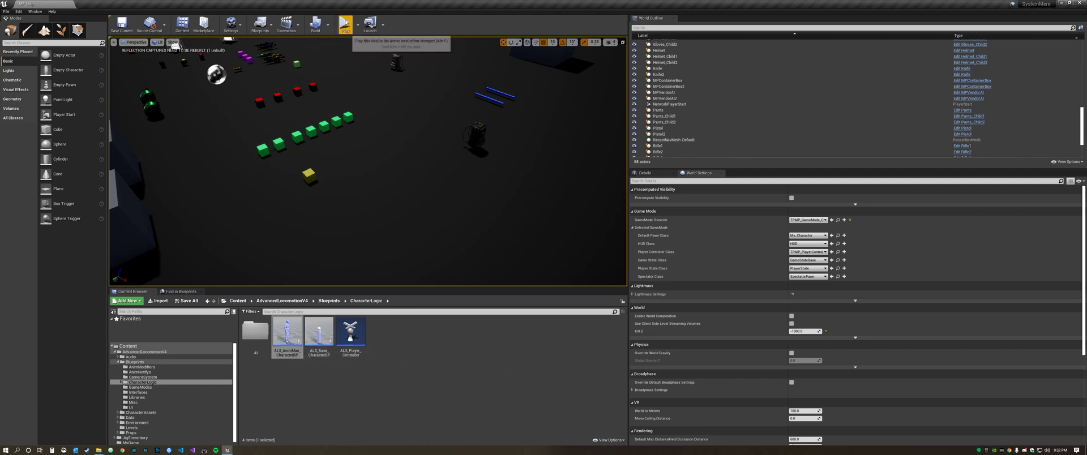
Open the My_Character blueprint from the MyGame folder and arrange its editor window beside the level editor
{"action": "left_click", "coordinate": [118, 363]}
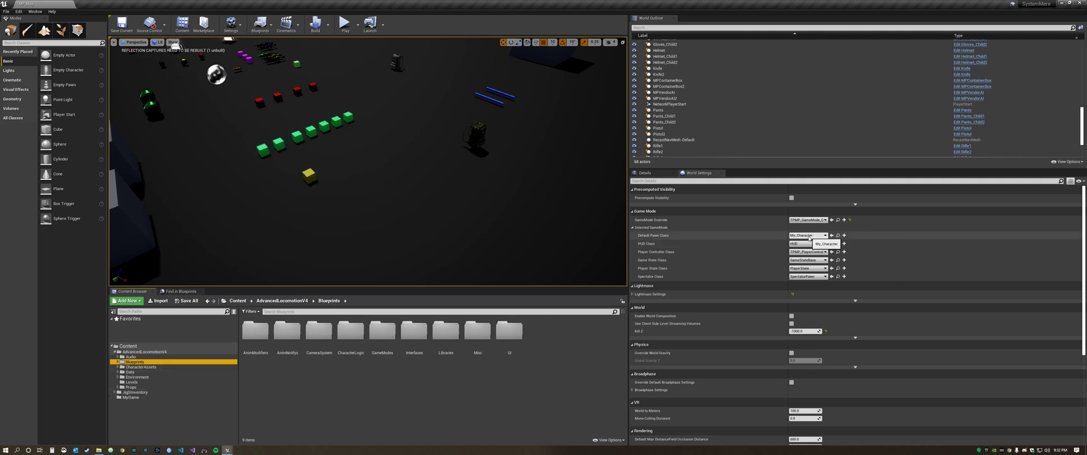
{"action": "left_click", "coordinate": [133, 393]}
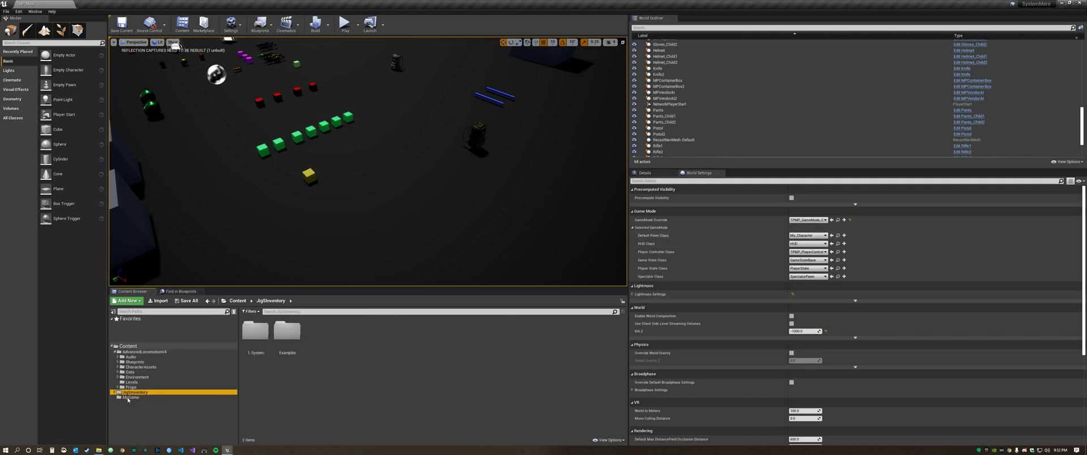
{"action": "left_click", "coordinate": [130, 397]}
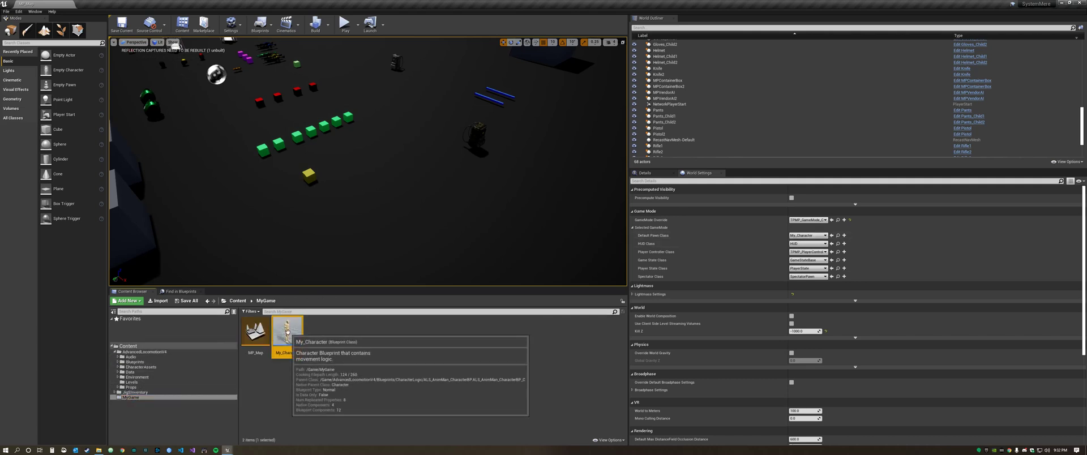
{"action": "double_click", "coordinate": [287, 331]}
{"action": "left_click_drag", "start_coordinate": [507, 73], "coordinate": [1086, 107]}
{"action": "left_click", "coordinate": [396, 75]}
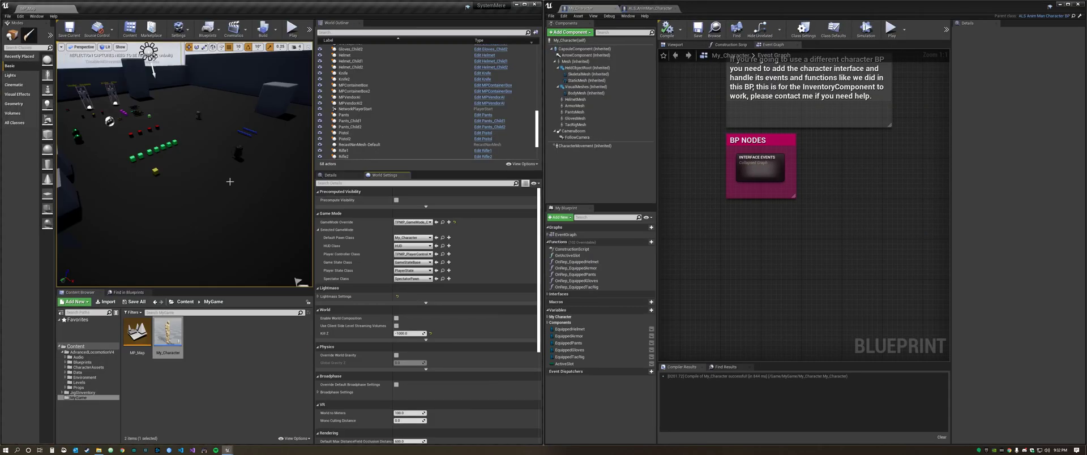
Play-test MP_Map, dismiss the multiplayer example message, check how the character turns with the camera and stop the session
{"action": "left_click", "coordinate": [292, 28]}
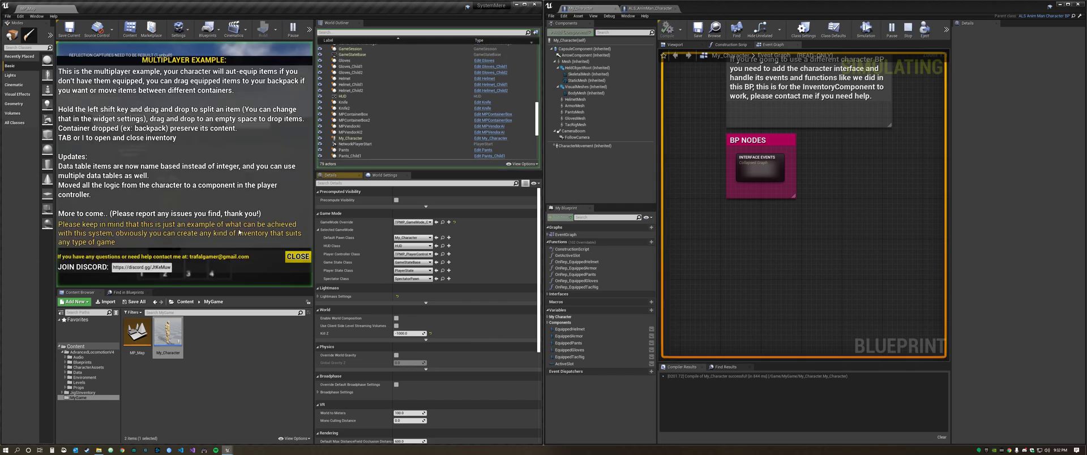
{"action": "left_click", "coordinate": [298, 257]}
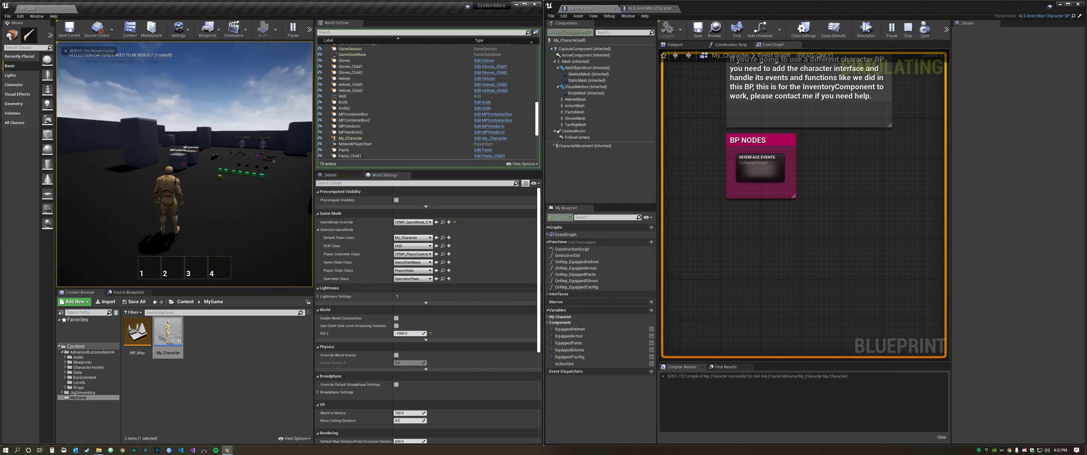
{"action": "key", "text": "Escape"}
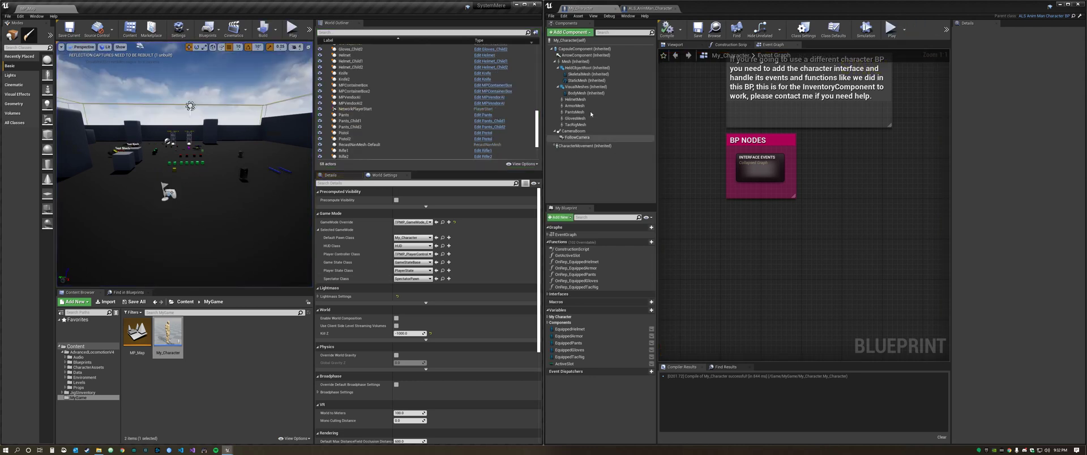
Disable the Use Controller Rotation Yaw option in the Pawn settings of My_Character and compile the blueprint
{"action": "left_click", "coordinate": [572, 62]}
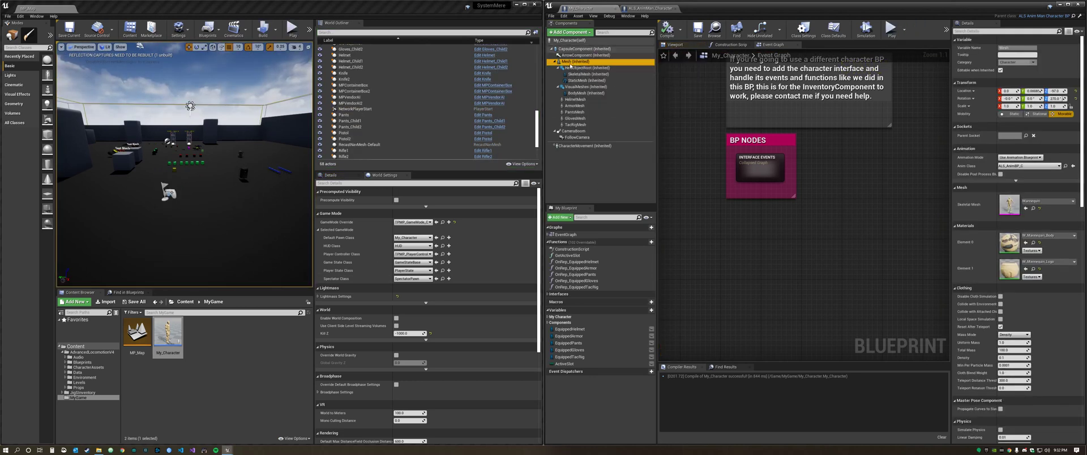
{"action": "left_click", "coordinate": [573, 40]}
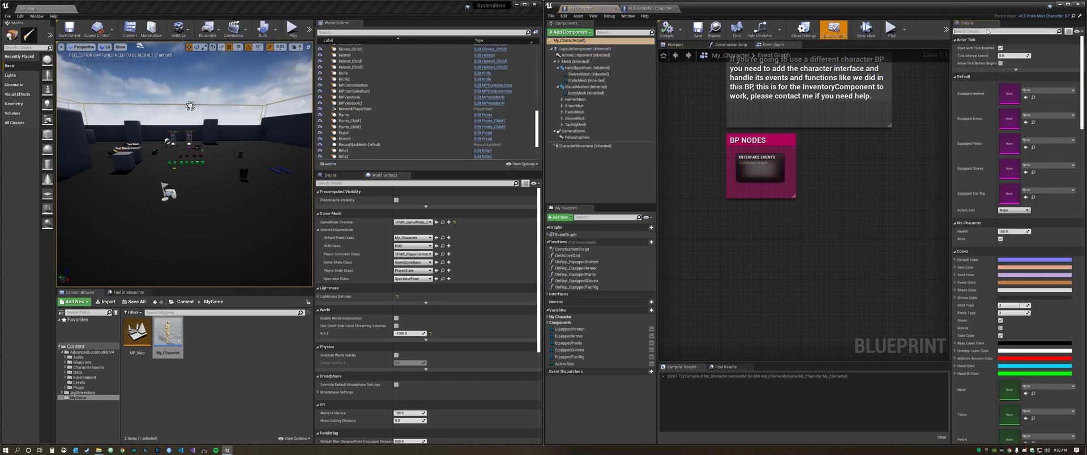
{"action": "type", "text": "pawn"}
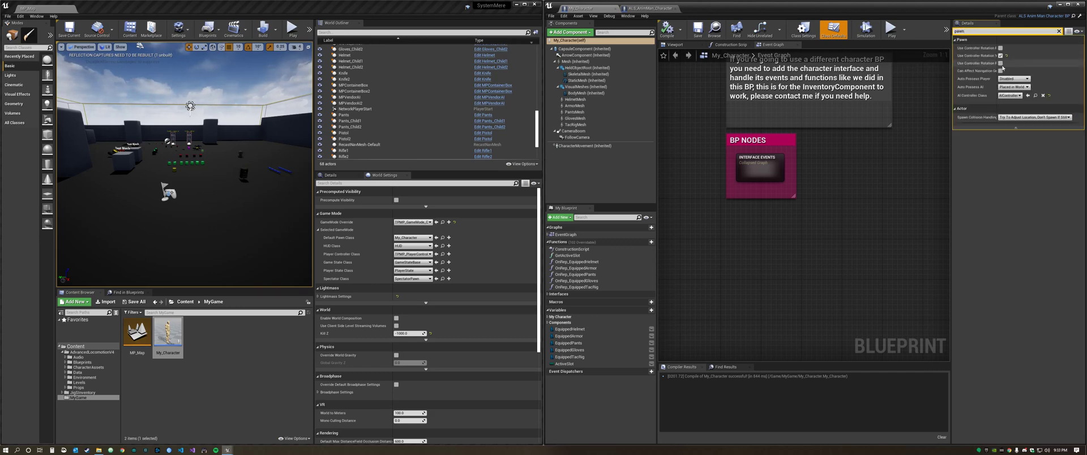
{"action": "left_click", "coordinate": [1000, 56]}
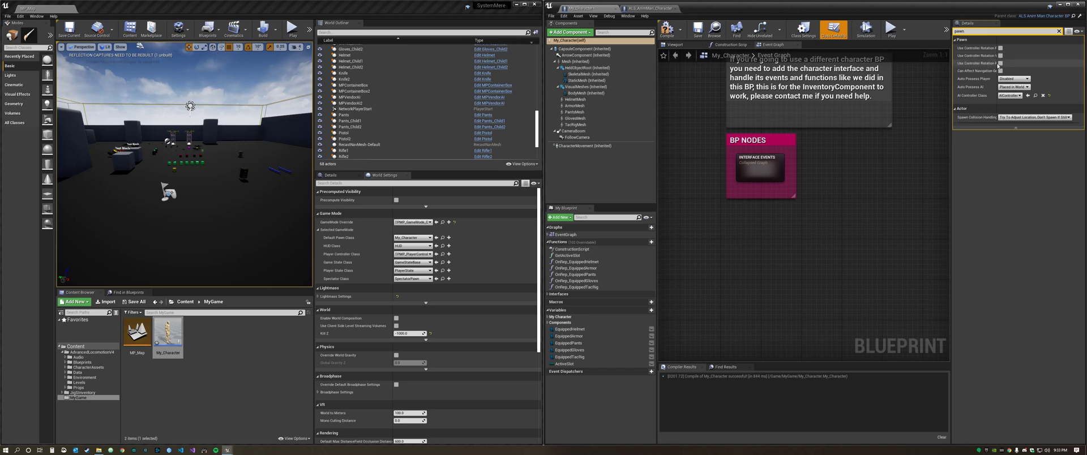
{"action": "left_click", "coordinate": [664, 35]}
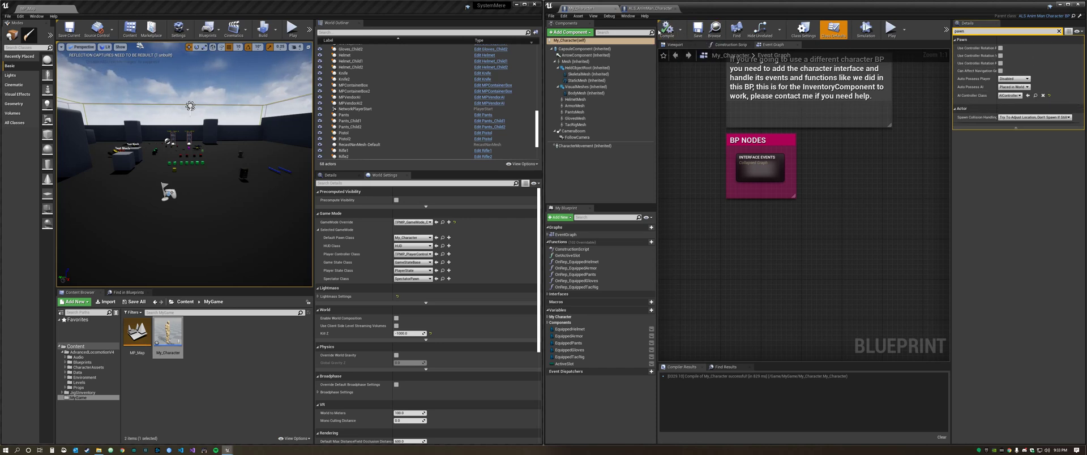
Play-test the character's rotation and walking with controller yaw rotation disabled, and stop the session
{"action": "left_click", "coordinate": [293, 29]}
{"action": "left_click", "coordinate": [298, 257]}
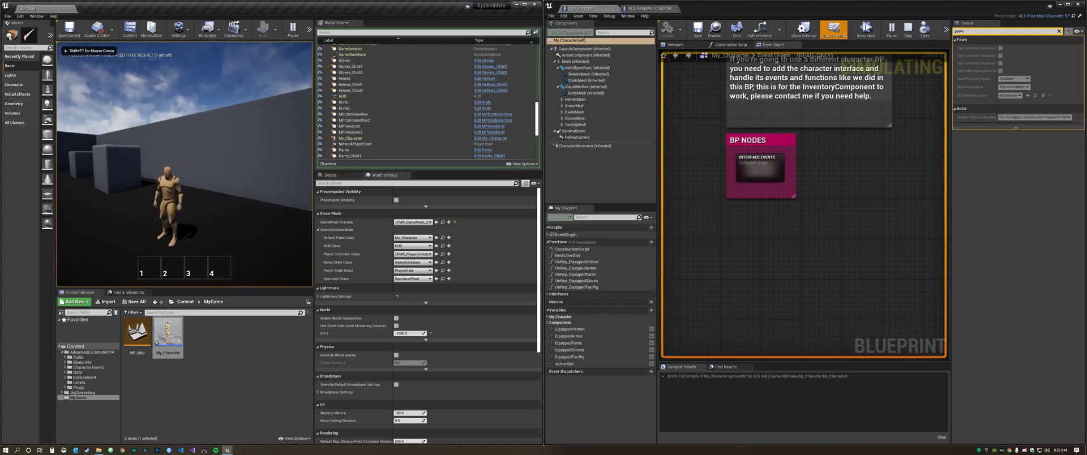
{"action": "key", "text": "w"}
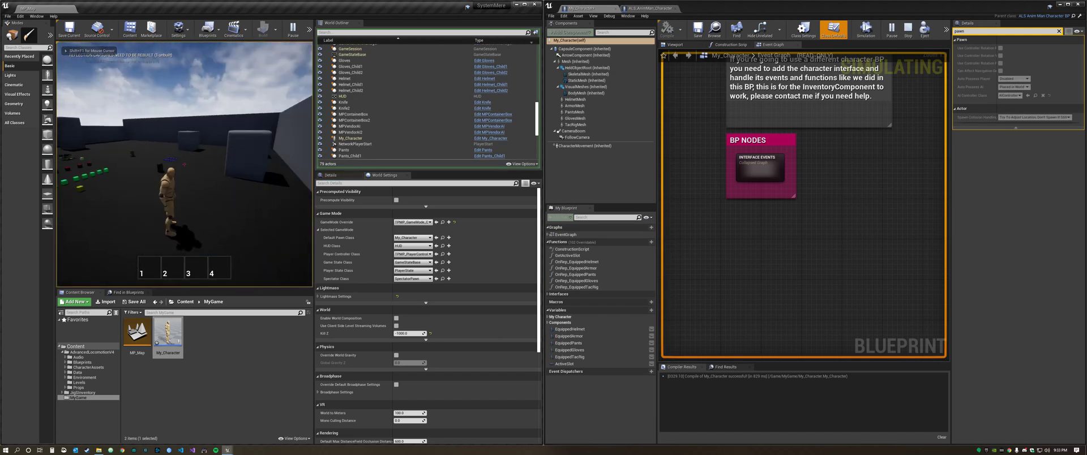
{"action": "key", "text": "w"}
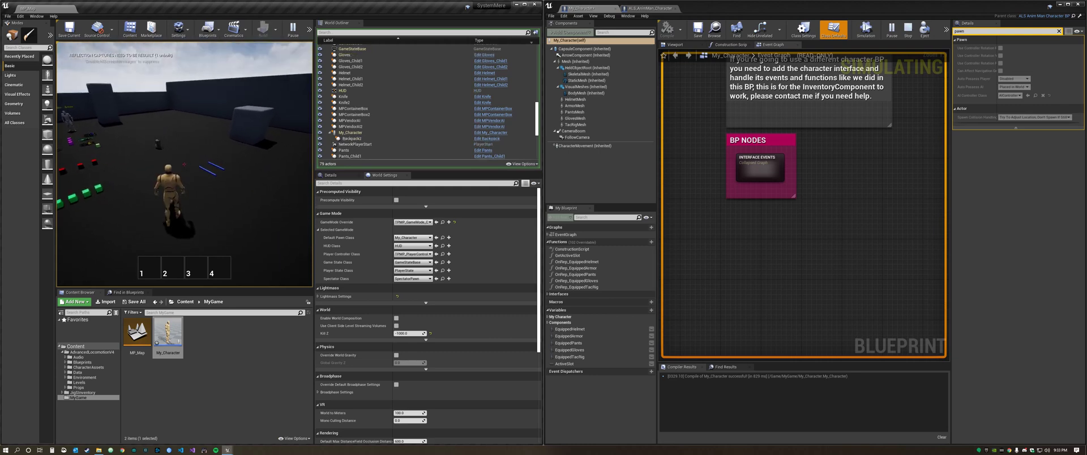
{"action": "key", "text": "Escape"}
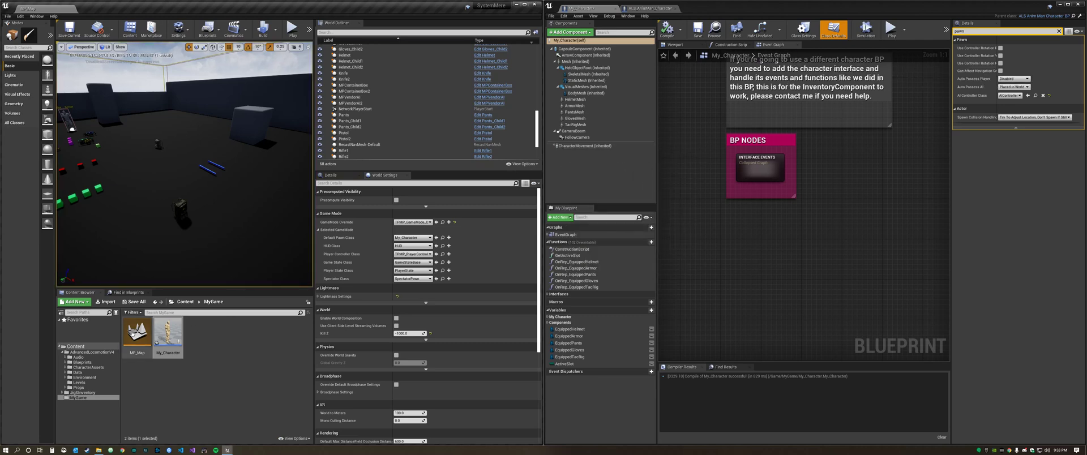
Open UE4_Mannequin_Skeleton from the inventory's Examples/1-MultiplayerExample/Character/Mannequin/Character/Mesh folder
{"action": "left_click", "coordinate": [83, 393]}
{"action": "double_click", "coordinate": [168, 331]}
{"action": "double_click", "coordinate": [138, 333]}
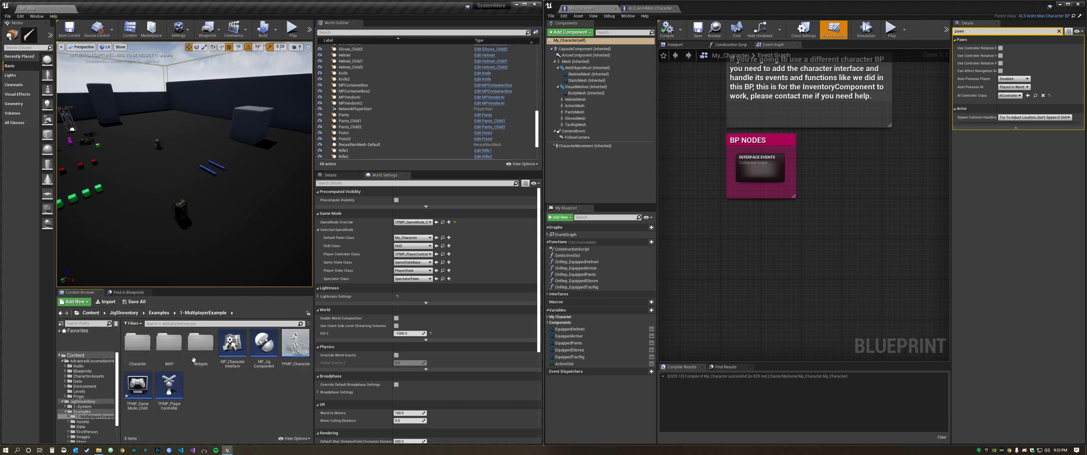
{"action": "double_click", "coordinate": [137, 342]}
{"action": "double_click", "coordinate": [135, 345]}
{"action": "double_click", "coordinate": [169, 347]}
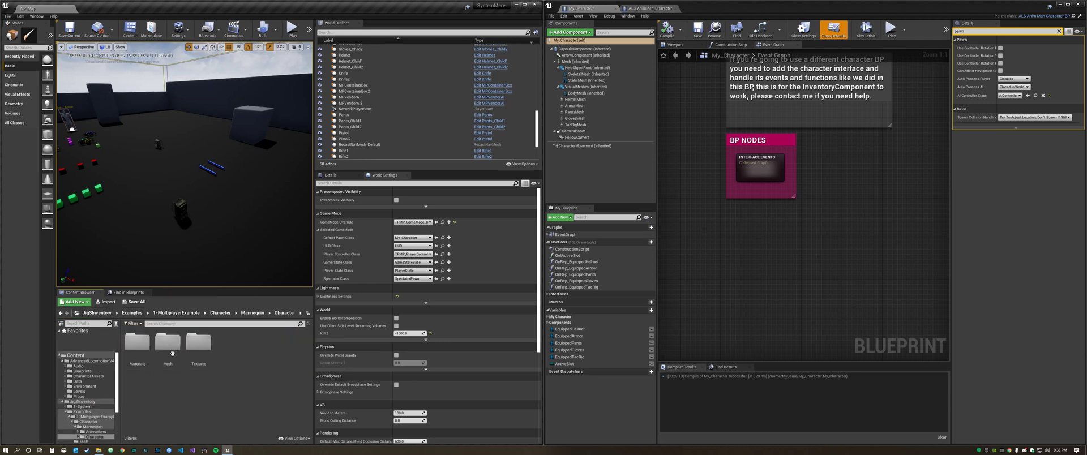
{"action": "double_click", "coordinate": [167, 342]}
{"action": "left_click", "coordinate": [199, 346]}
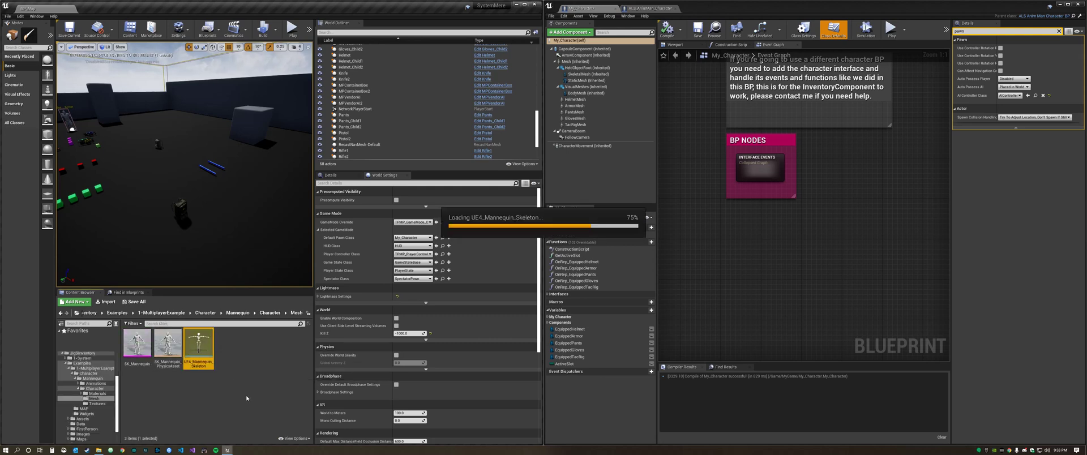
{"action": "key", "text": "Return"}
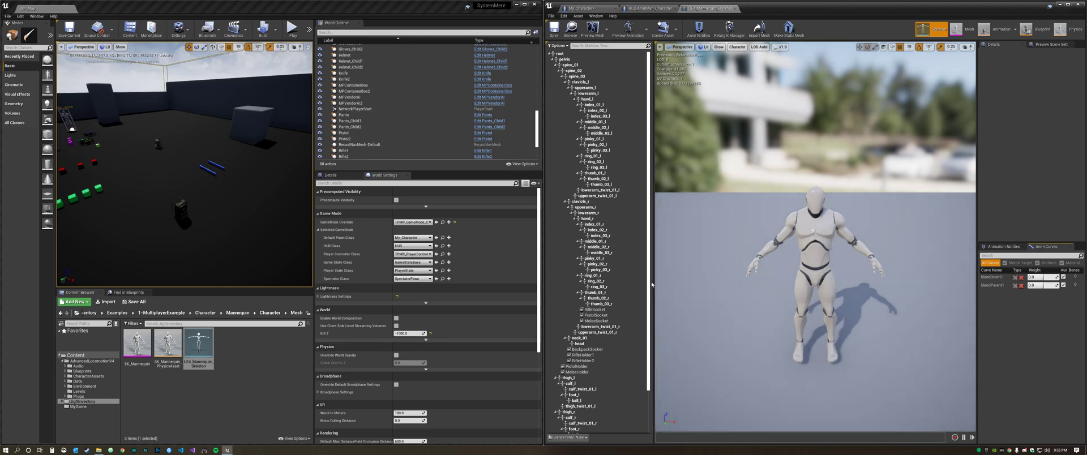
Select the skeleton's RifleSocket, PistolSocket, MeleeSocket and BackpackSocket together with RifleHolder1, RifleHolder2, PistolHolder and MeleeHolder
{"action": "left_click", "coordinate": [595, 310]}
{"action": "left_click", "coordinate": [597, 320], "text": "shift"}
{"action": "left_click", "coordinate": [588, 350], "text": "ctrl"}
{"action": "left_click", "coordinate": [583, 355], "text": "ctrl"}
{"action": "left_click", "coordinate": [583, 360], "text": "ctrl"}
{"action": "left_click", "coordinate": [577, 366], "text": "ctrl"}
{"action": "left_click", "coordinate": [577, 372], "text": "ctrl"}
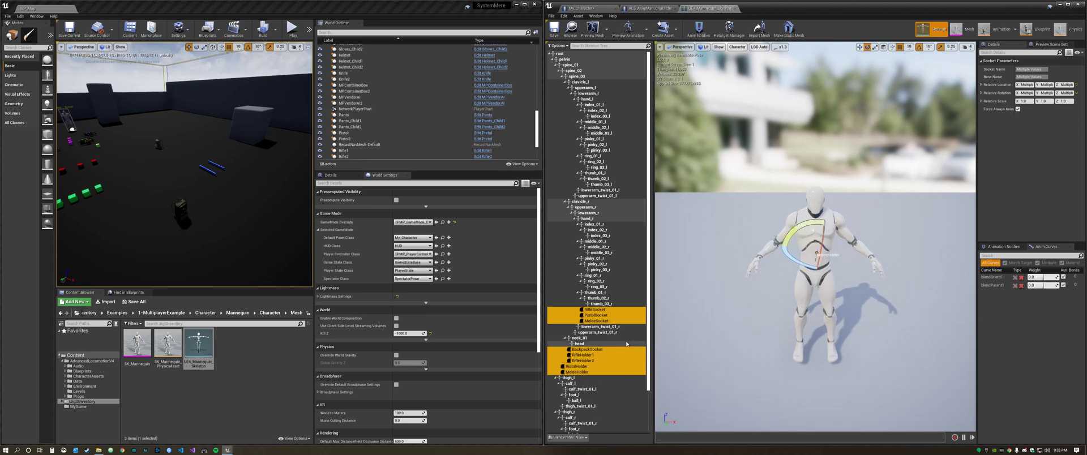
{"action": "left_click", "coordinate": [101, 361]}
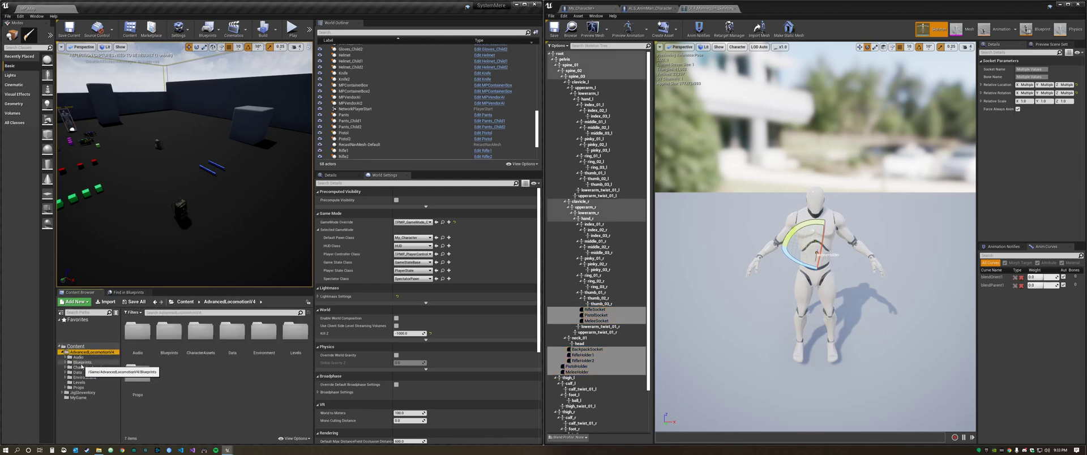
{"action": "left_click", "coordinate": [82, 363]}
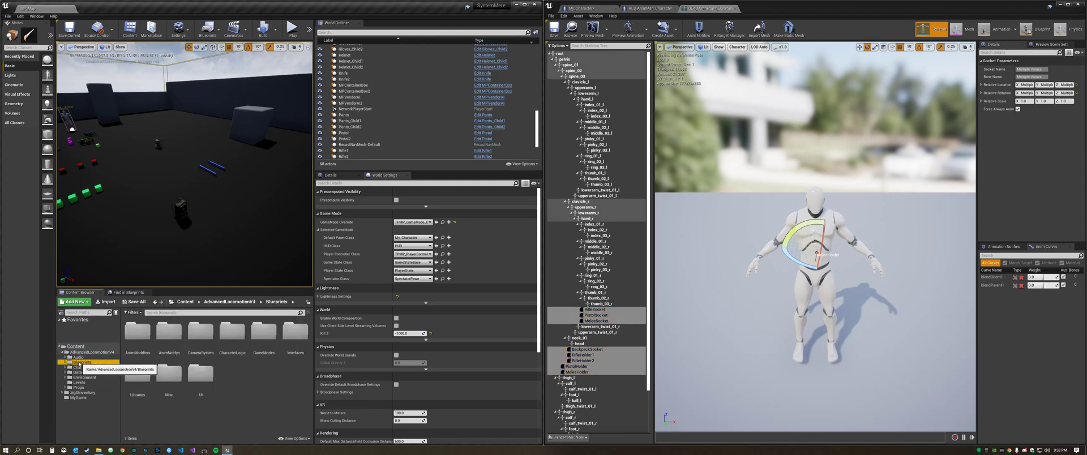
{"action": "double_click", "coordinate": [231, 334]}
{"action": "key", "text": "alt+Left"}
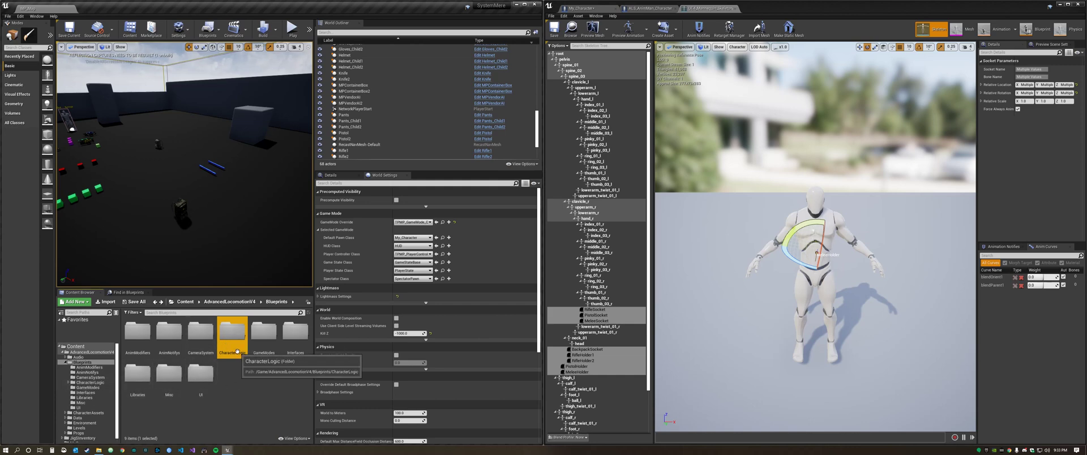
{"action": "left_click", "coordinate": [89, 383]}
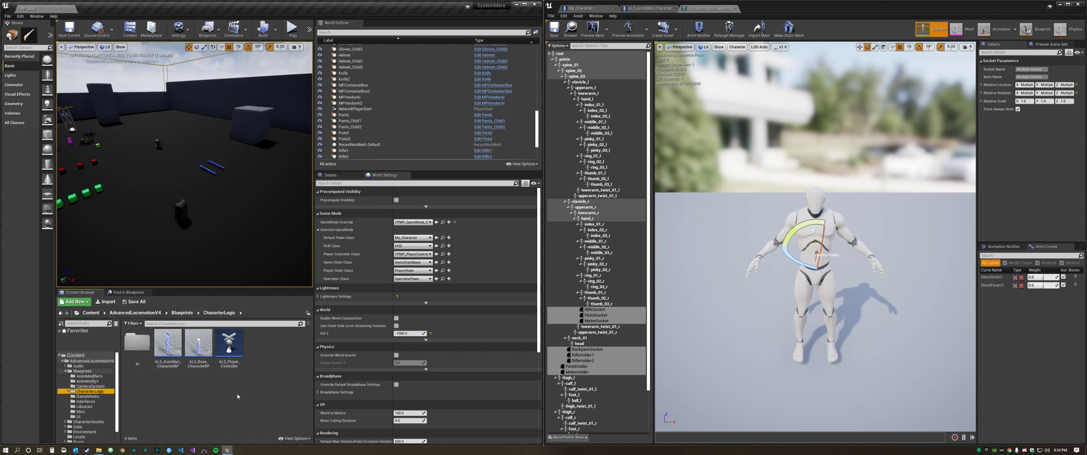
{"action": "left_click", "coordinate": [83, 372]}
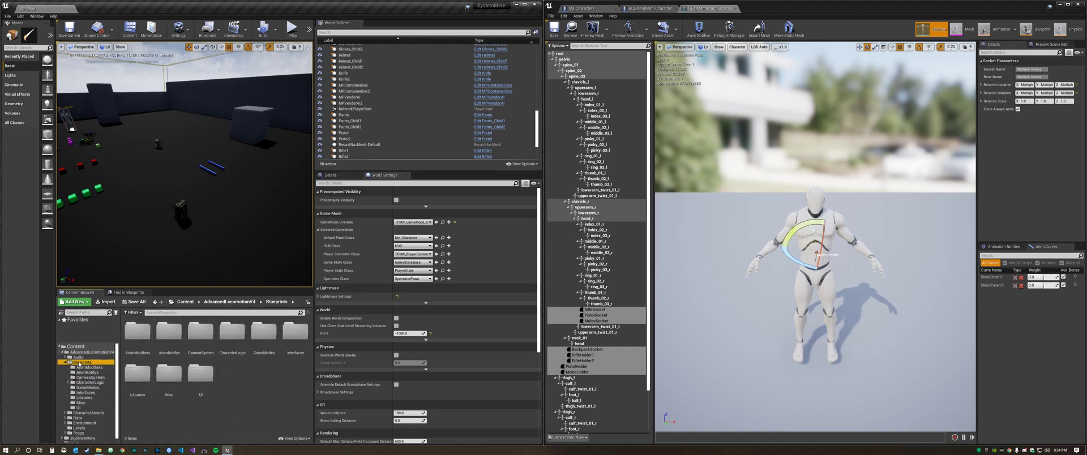
Examine the sockets of the ALS mannequin skeleton in CharacterAssets/MannequinSkeleton and close the asset editor window
{"action": "left_click", "coordinate": [66, 366]}
{"action": "left_click", "coordinate": [87, 368]}
{"action": "double_click", "coordinate": [139, 351]}
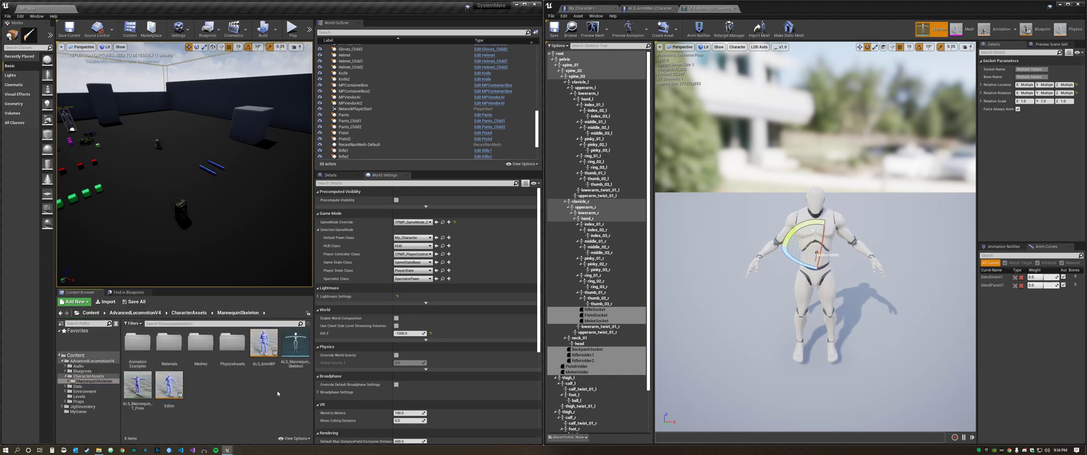
{"action": "double_click", "coordinate": [302, 353]}
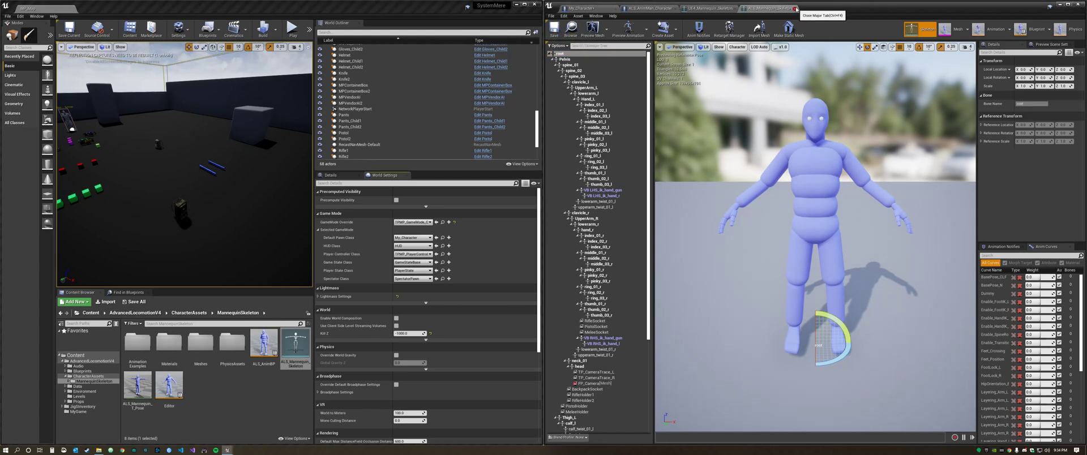
{"action": "left_click", "coordinate": [795, 8]}
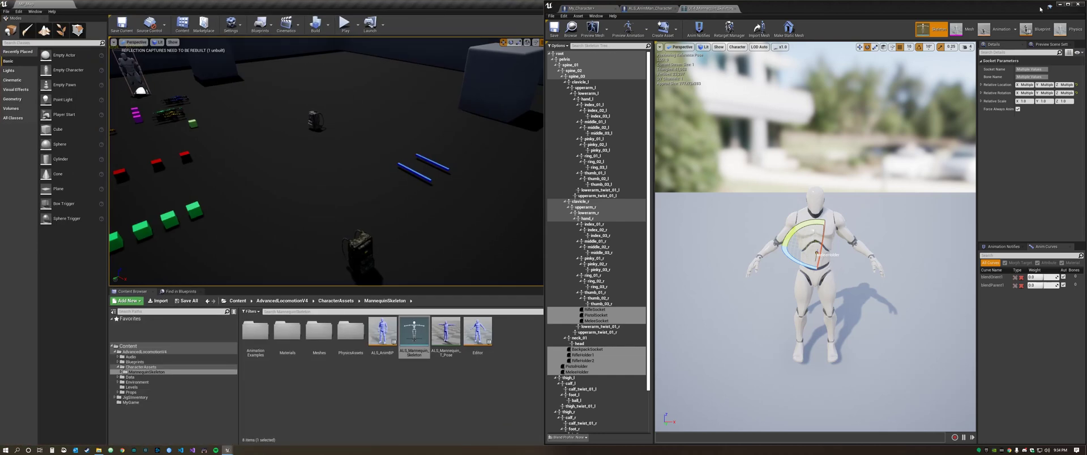
{"action": "left_click", "coordinate": [1080, 5]}
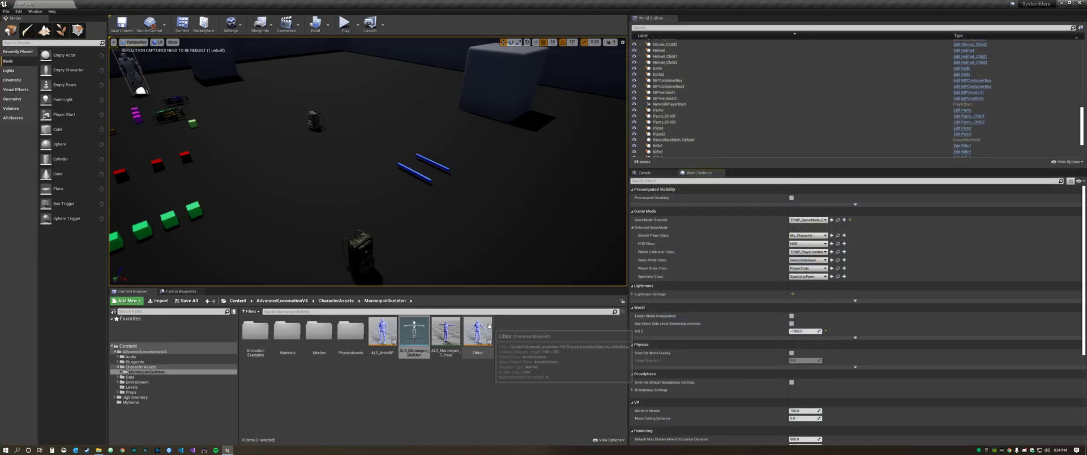
Start a play session in MP_Map, pick up the backpack with the character and toggle the inventory
{"action": "left_click", "coordinate": [344, 24]}
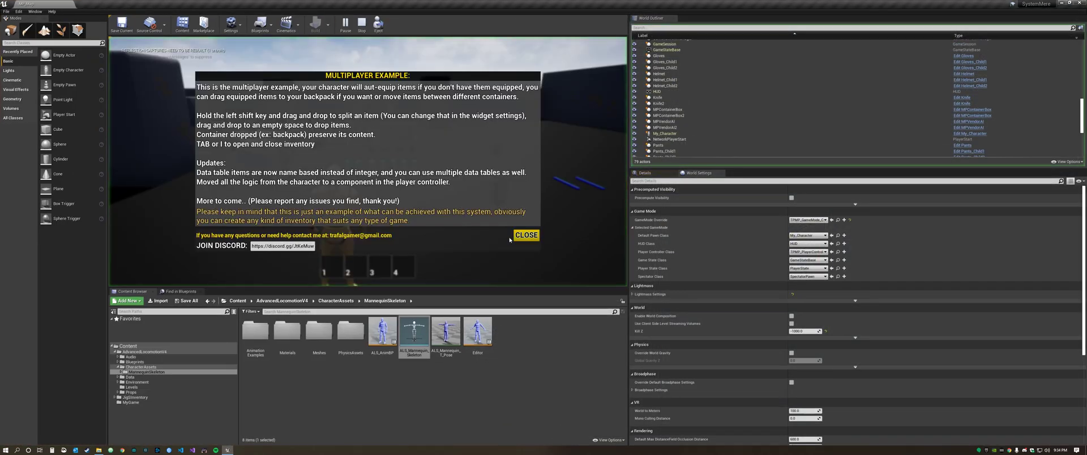
{"action": "key", "text": "w"}
{"action": "key", "text": "e"}
{"action": "key", "text": "w"}
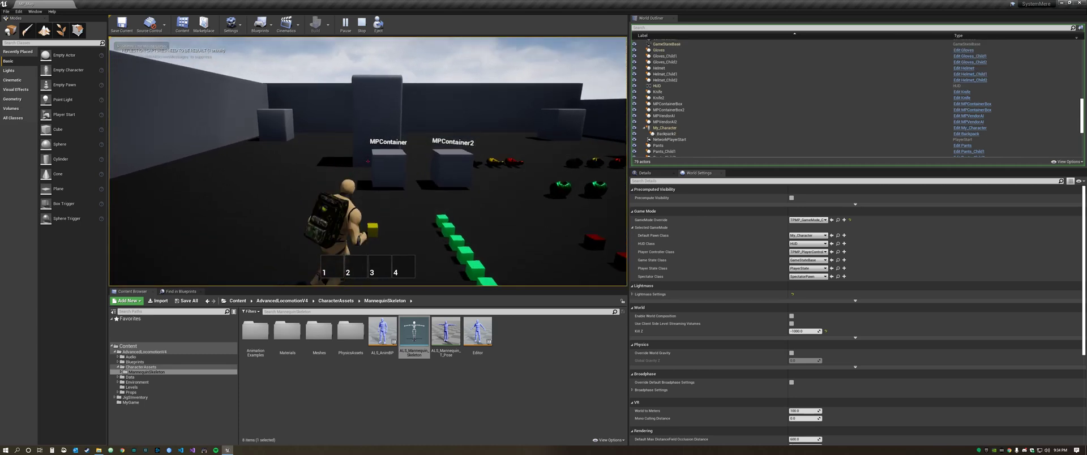
{"action": "key", "text": "i"}
{"action": "key", "text": "i"}
{"action": "key", "text": "i"}
{"action": "key", "text": "i"}
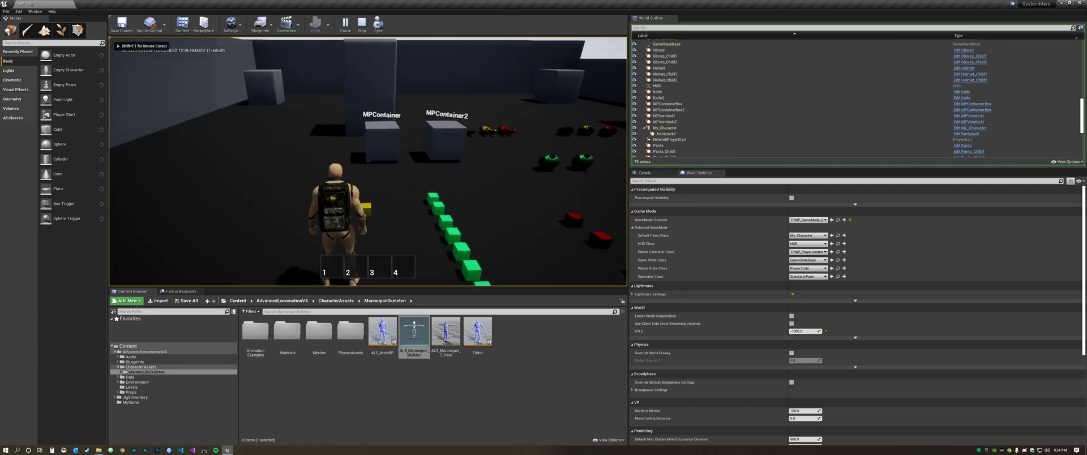
Pick up the green cube items on the ground and check the backpack contents in the inventory
{"action": "key", "text": "w"}
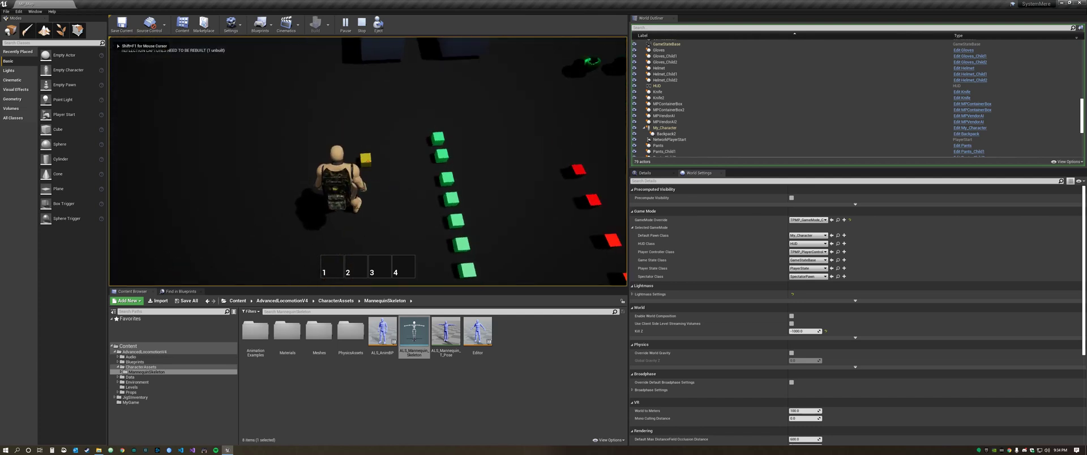
{"action": "key", "text": "e"}
{"action": "key", "text": "w"}
{"action": "key", "text": "e"}
{"action": "key", "text": "e"}
{"action": "key", "text": "e"}
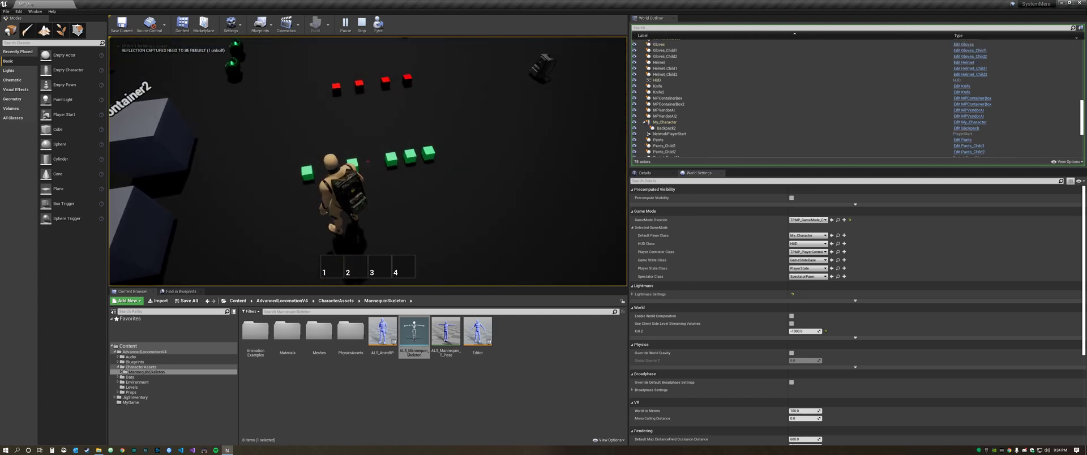
{"action": "key", "text": "i"}
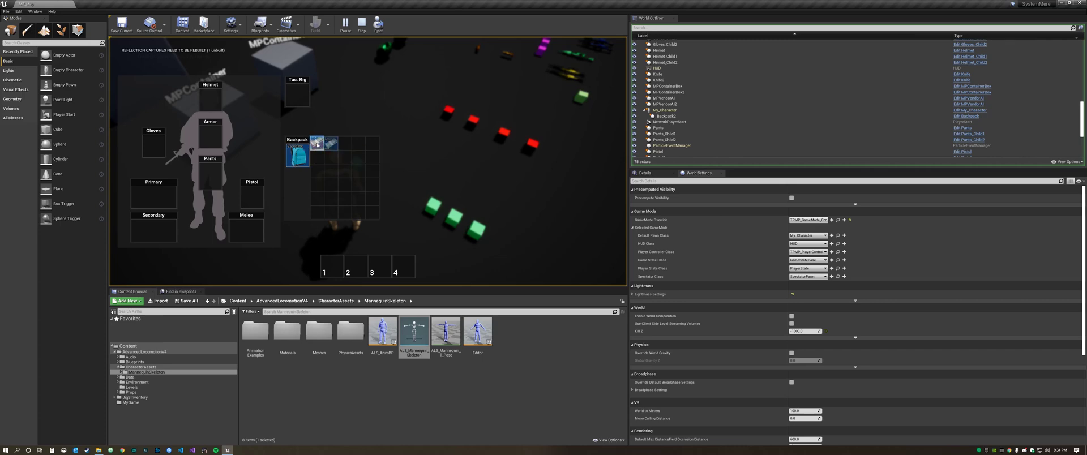
{"action": "key", "text": "i"}
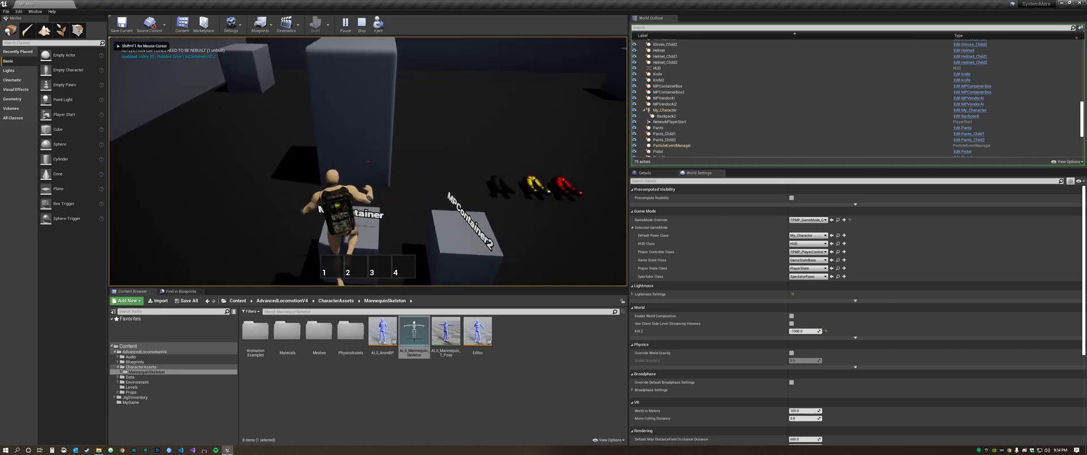
Test the character's running and jumping around the MPContainer blocks, and stop the play session
{"action": "key", "text": "w"}
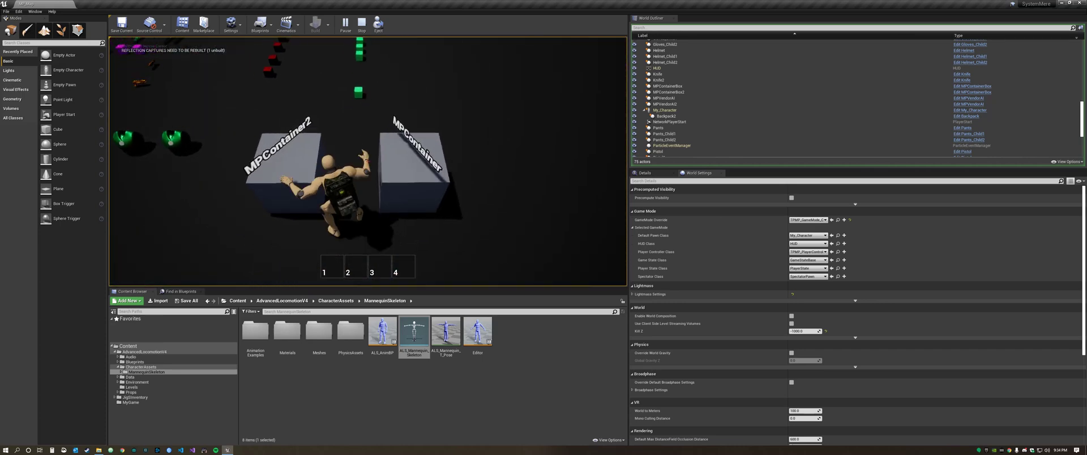
{"action": "key", "text": "w"}
{"action": "key", "text": "space"}
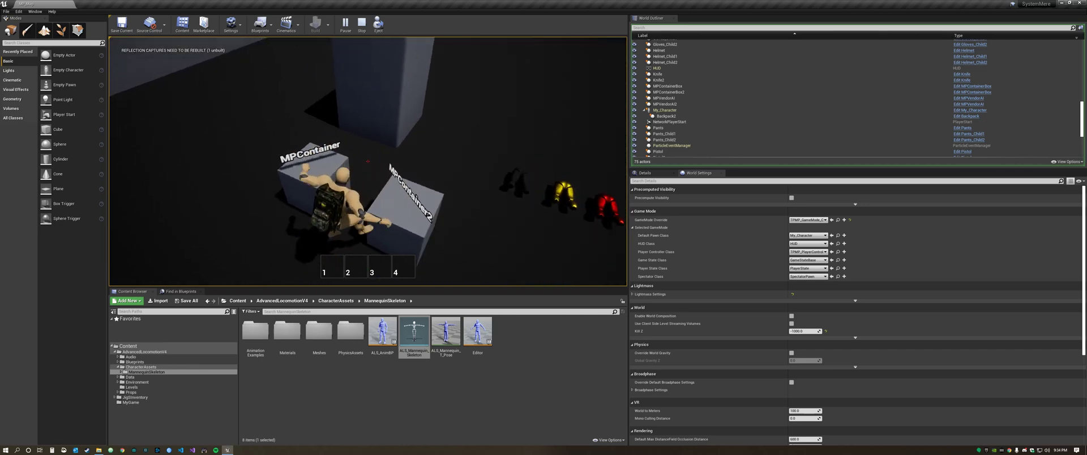
{"action": "key", "text": "Escape"}
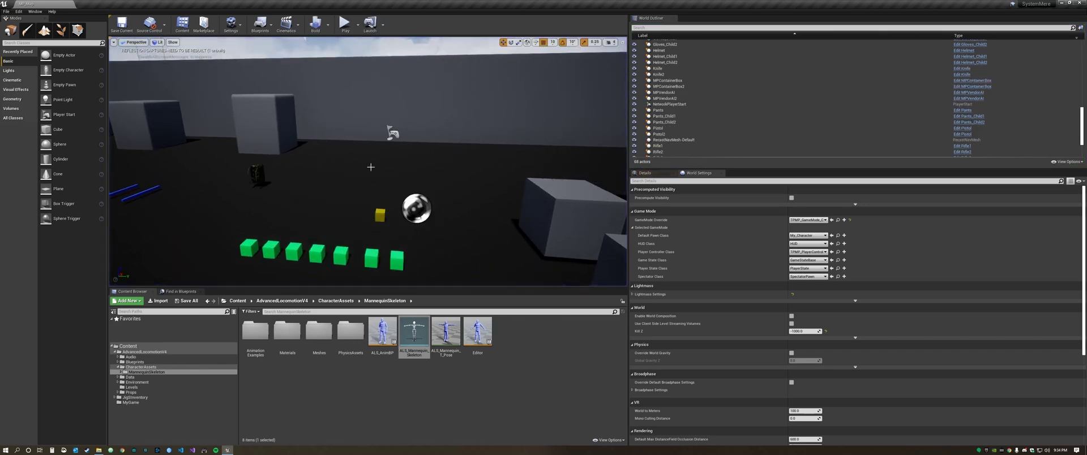
Select the backpack in the level and open the Backpack blueprint with its 3D preview showing
{"action": "right_click_drag", "start_coordinate": [368, 161], "coordinate": [193, 220]}
{"action": "right_click_drag", "start_coordinate": [192, 147], "coordinate": [276, 169]}
{"action": "right_click_drag", "start_coordinate": [281, 82], "coordinate": [258, 66]}
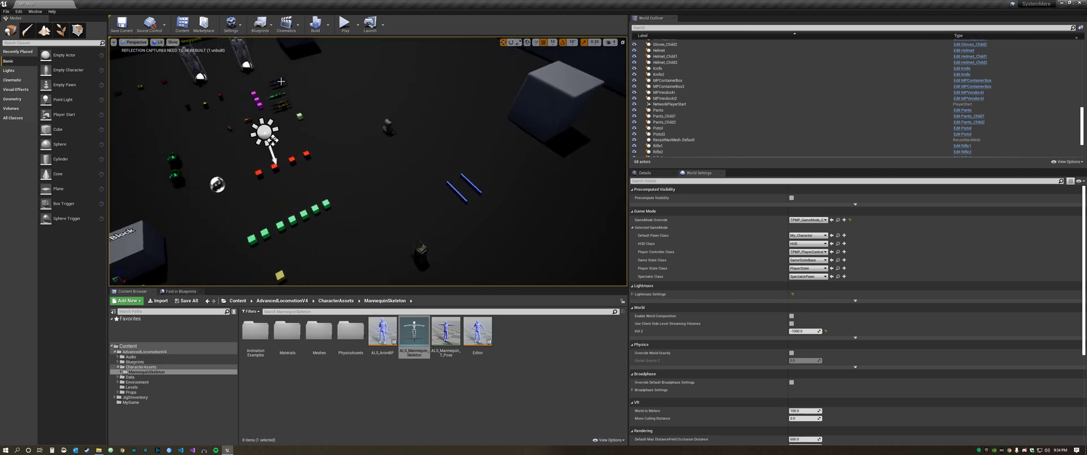
{"action": "left_click", "coordinate": [423, 247]}
{"action": "left_click", "coordinate": [971, 100]}
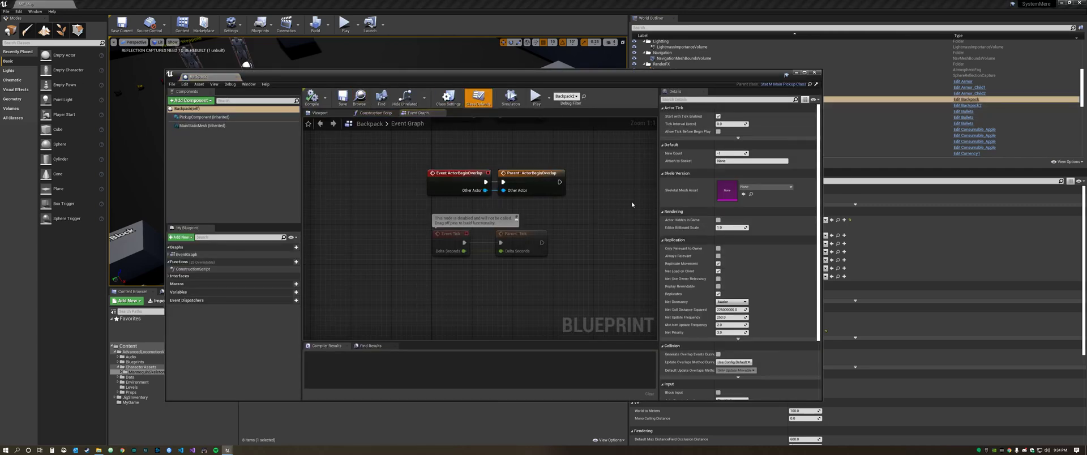
{"action": "left_click", "coordinate": [322, 114]}
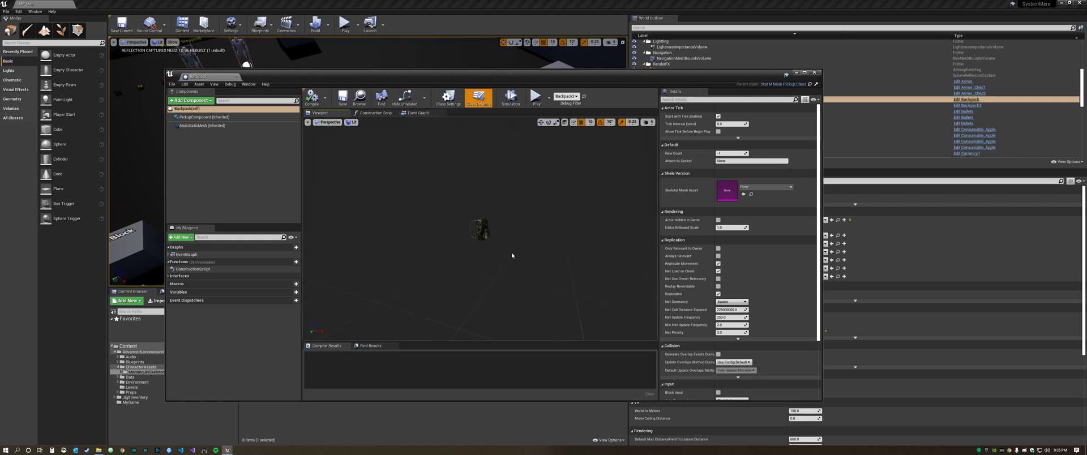
Set the Climbable collision response of Backpack's MainStaticMesh to Ignore, and compile and save the blueprint
{"action": "left_click", "coordinate": [481, 230]}
{"action": "scroll", "coordinate": [765, 316], "scroll_direction": "down", "scroll_amount": 4}
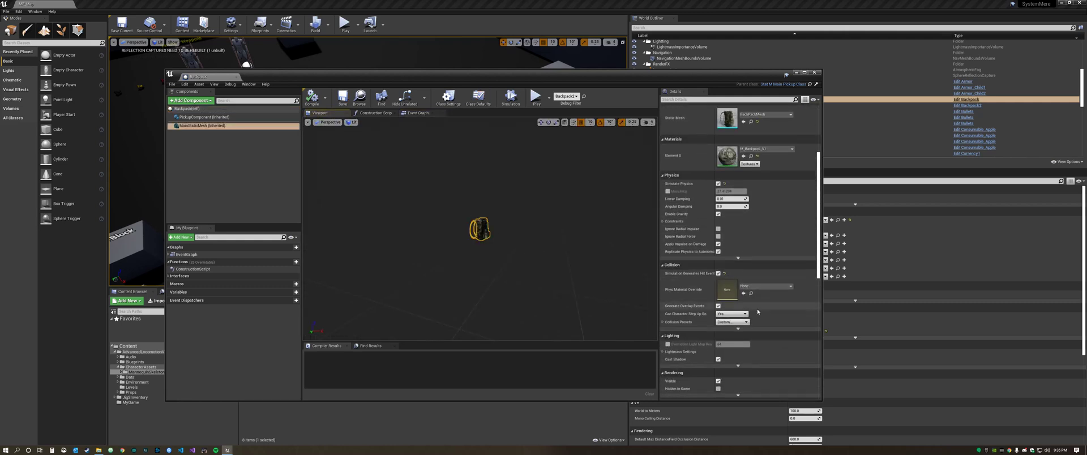
{"action": "left_click", "coordinate": [663, 323]}
{"action": "scroll", "coordinate": [740, 309], "scroll_direction": "down", "scroll_amount": 3}
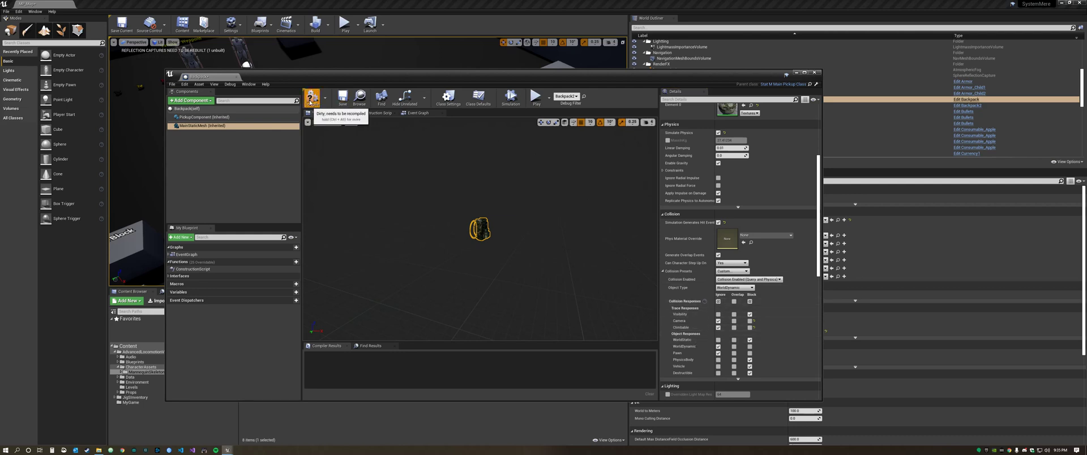
{"action": "left_click", "coordinate": [312, 97]}
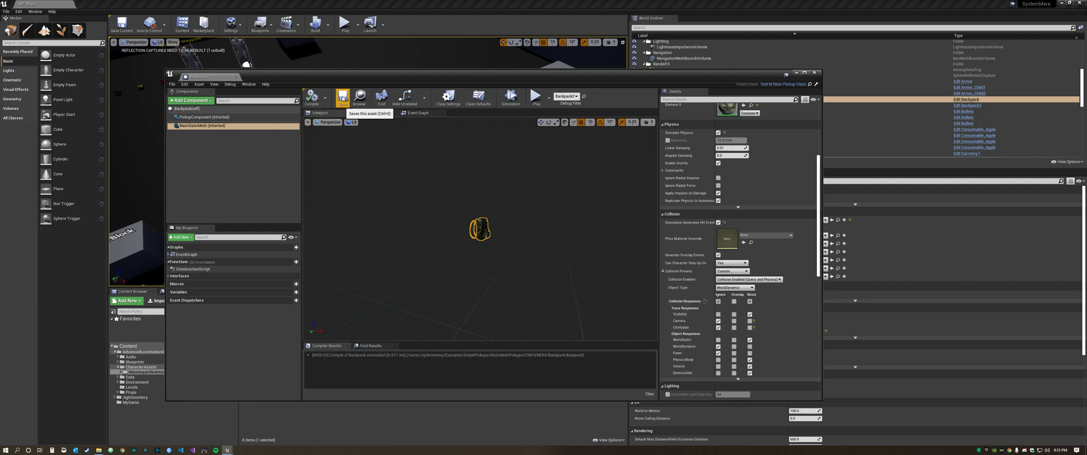
Open Backpack2 in the full blueprint editor, set its MainStaticMesh's Climbable collision response to Ignore, and compile
{"action": "left_click", "coordinate": [968, 106]}
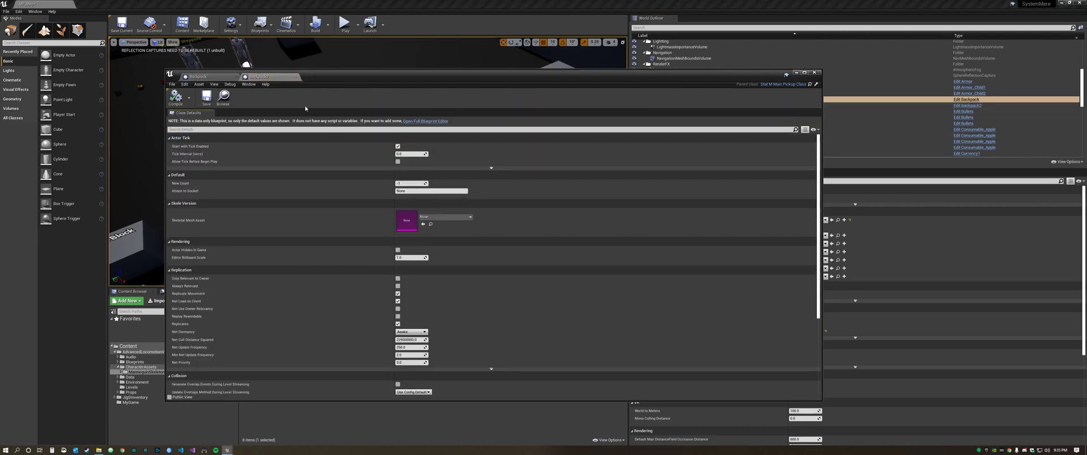
{"action": "left_click", "coordinate": [431, 121]}
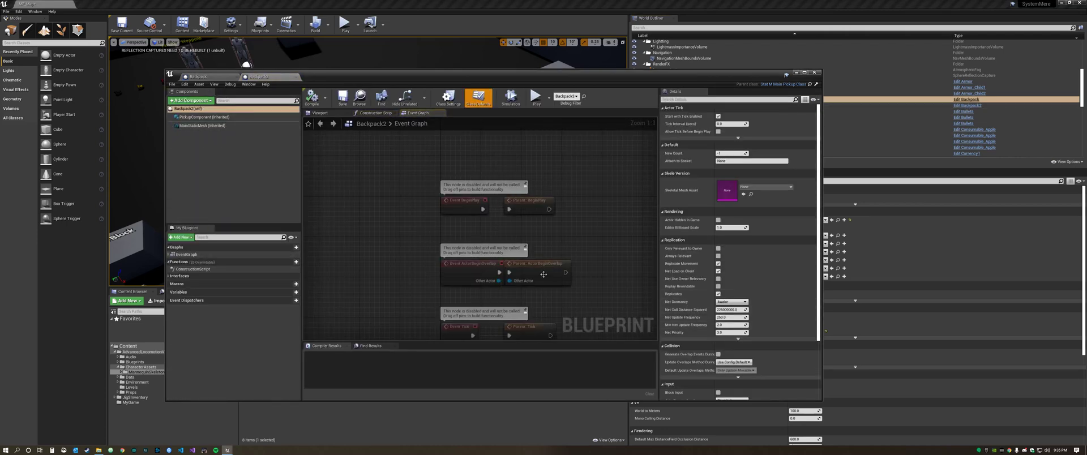
{"action": "scroll", "coordinate": [565, 274], "scroll_direction": "down", "scroll_amount": 5}
{"action": "scroll", "coordinate": [740, 316], "scroll_direction": "down", "scroll_amount": 3}
{"action": "left_click", "coordinate": [318, 113]}
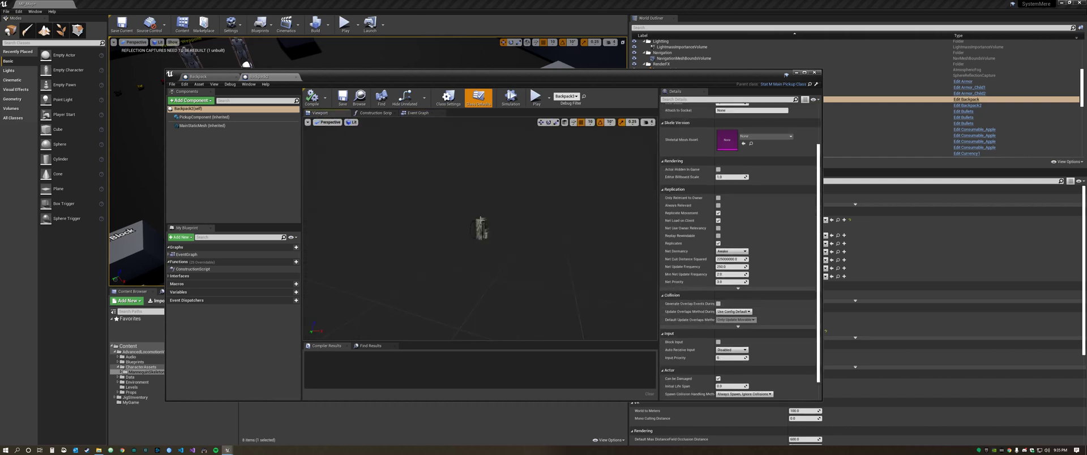
{"action": "left_click", "coordinate": [481, 224]}
{"action": "scroll", "coordinate": [717, 335], "scroll_direction": "down", "scroll_amount": 10}
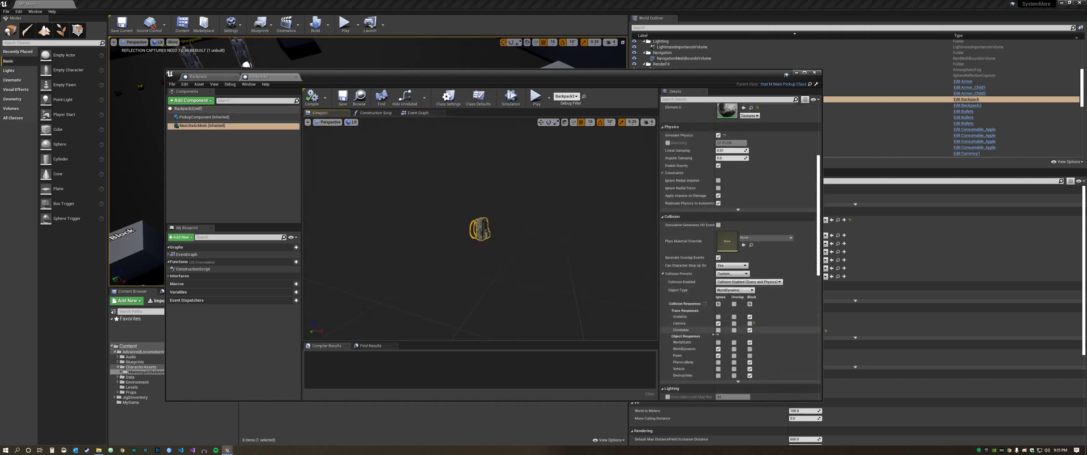
{"action": "left_click", "coordinate": [312, 97]}
Open the Knife blueprint in the full editor, set its MainStaticMesh's Climbable collision response to Ignore, and compile
{"action": "scroll", "coordinate": [972, 109], "scroll_direction": "down", "scroll_amount": 5}
{"action": "scroll", "coordinate": [972, 109], "scroll_direction": "down", "scroll_amount": 5}
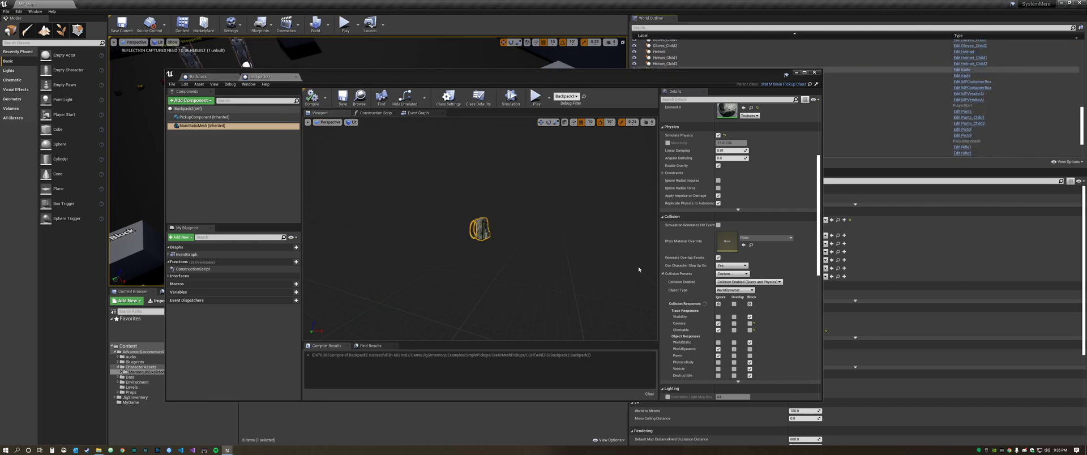
{"action": "left_click", "coordinate": [964, 70]}
{"action": "left_click", "coordinate": [424, 121]}
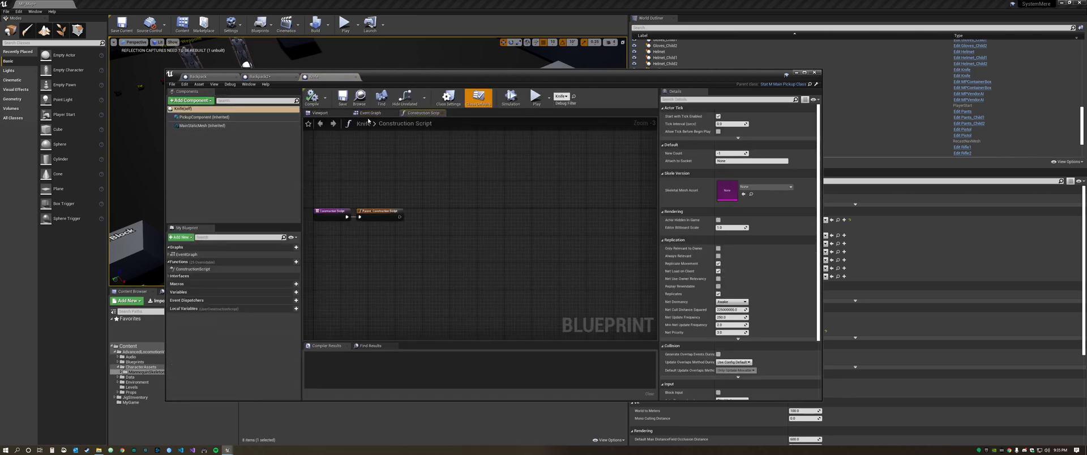
{"action": "left_click", "coordinate": [334, 114]}
{"action": "left_click", "coordinate": [479, 227]}
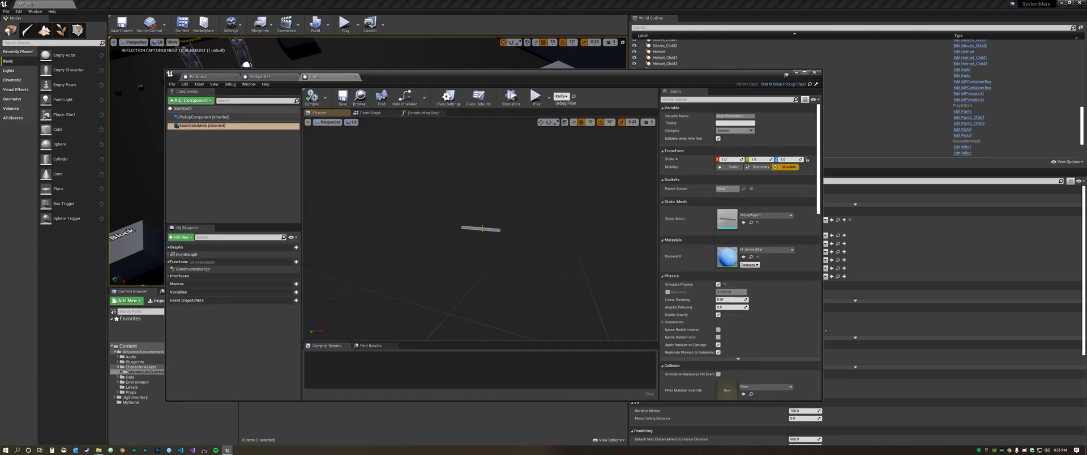
{"action": "scroll", "coordinate": [728, 318], "scroll_direction": "down", "scroll_amount": 5}
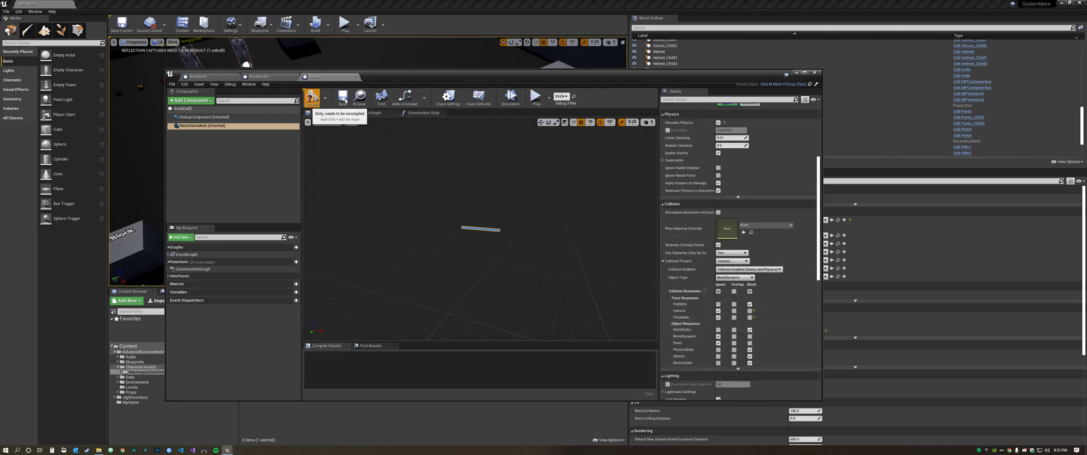
Open the Rifle1 blueprint in the full editor, set its MainStaticMesh's Climbable collision response to Ignore, and compile
{"action": "scroll", "coordinate": [965, 102], "scroll_direction": "down", "scroll_amount": 3}
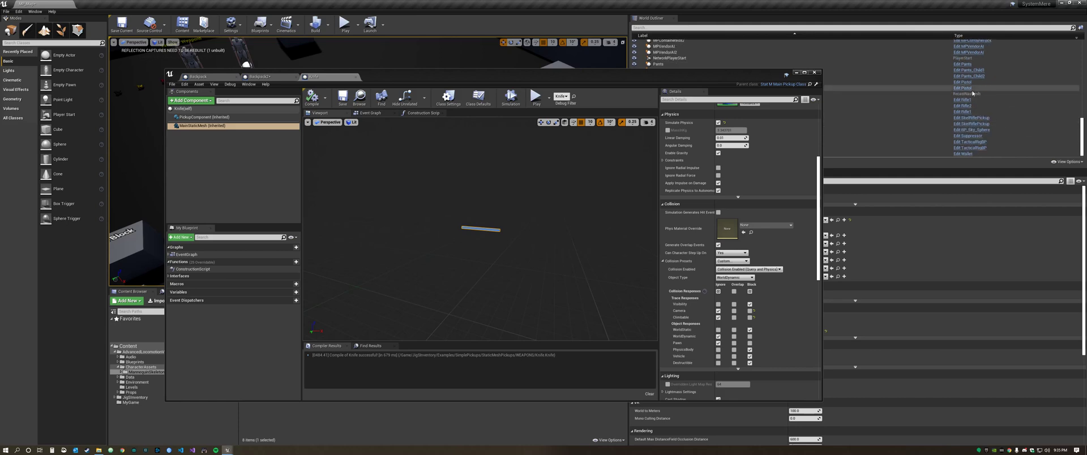
{"action": "left_click", "coordinate": [965, 100]}
{"action": "scroll", "coordinate": [396, 135], "scroll_direction": "down", "scroll_amount": 1}
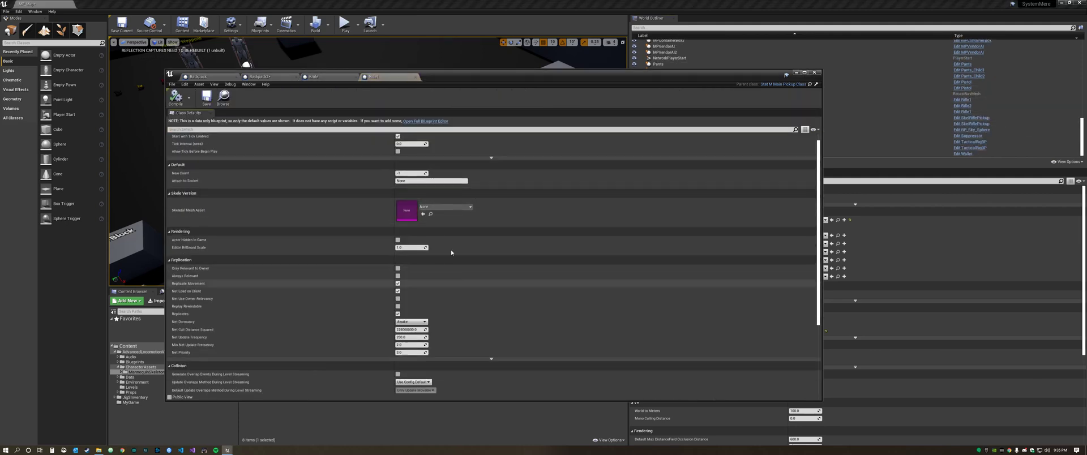
{"action": "left_click", "coordinate": [426, 121]}
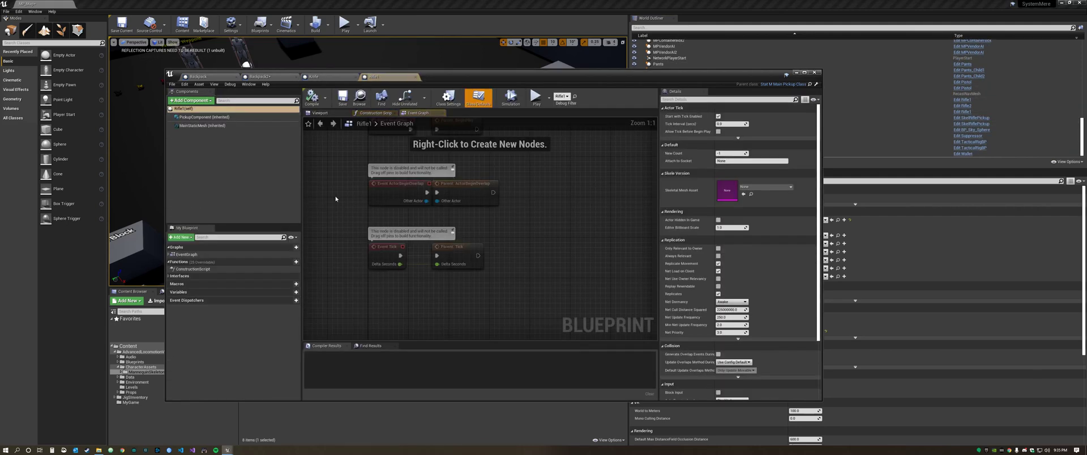
{"action": "left_click", "coordinate": [319, 113]}
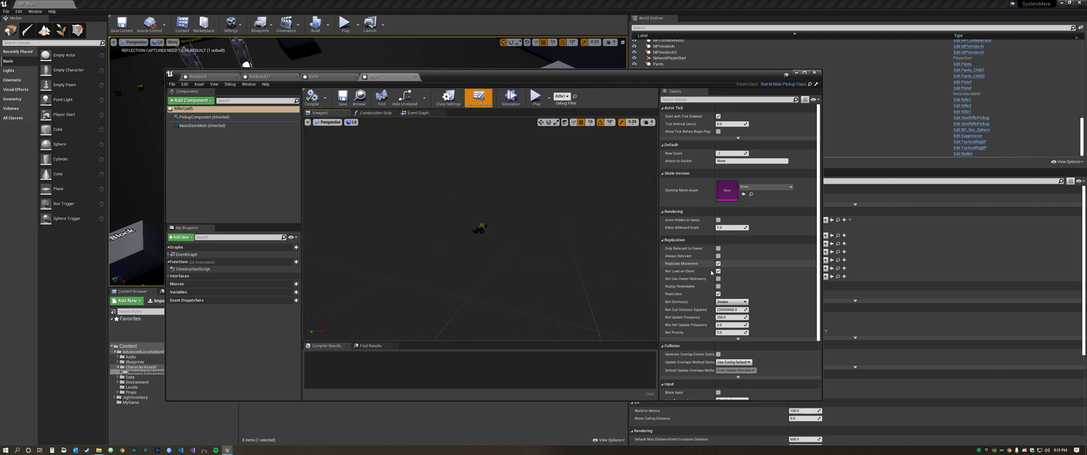
{"action": "left_click", "coordinate": [480, 228]}
{"action": "scroll", "coordinate": [746, 334], "scroll_direction": "down", "scroll_amount": 5}
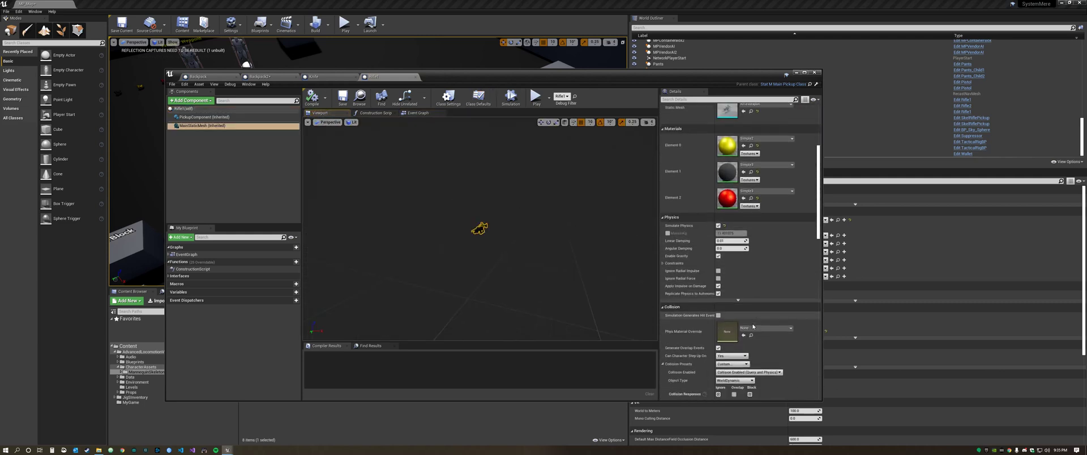
{"action": "scroll", "coordinate": [736, 337], "scroll_direction": "down", "scroll_amount": 2}
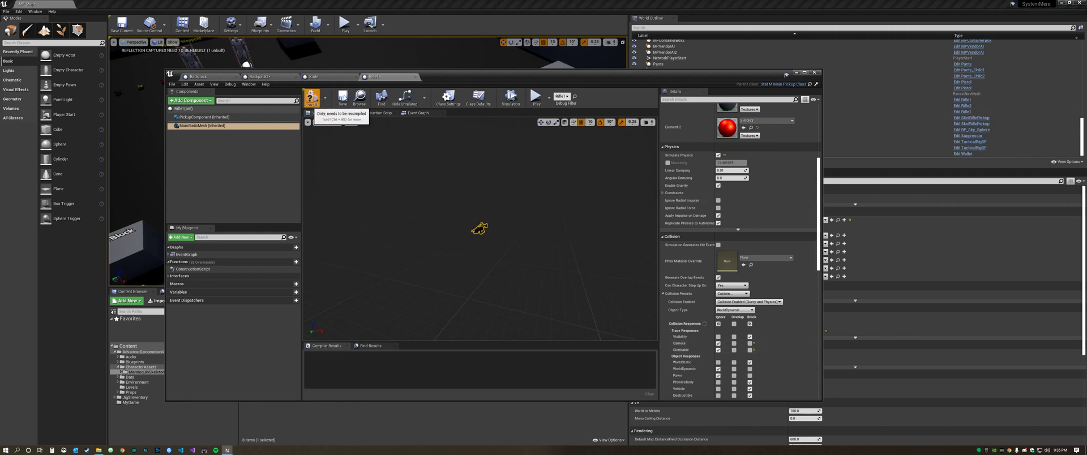
{"action": "left_click", "coordinate": [311, 97]}
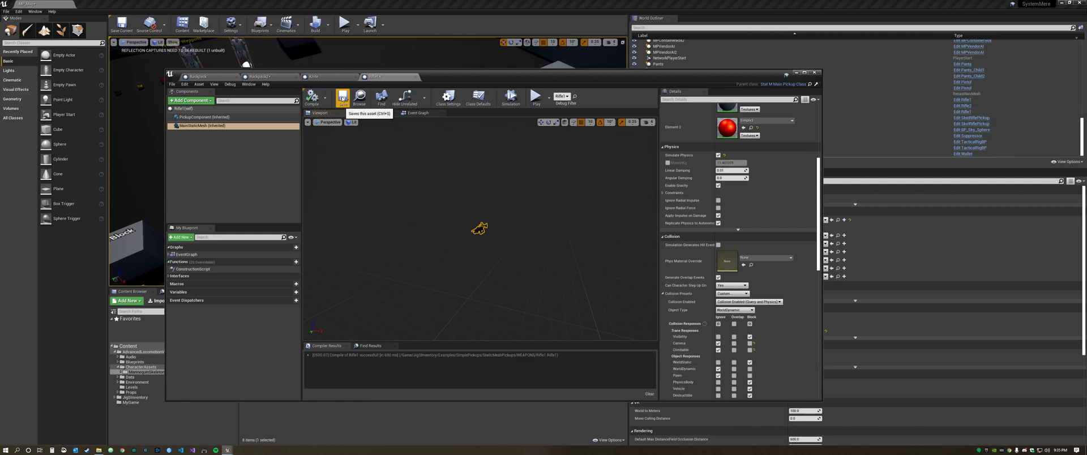
Set the Climbable response of Rifle2's MainStaticMesh to Ignore, compile and save the blueprint, and close the blueprint editor window
{"action": "left_click", "coordinate": [964, 106]}
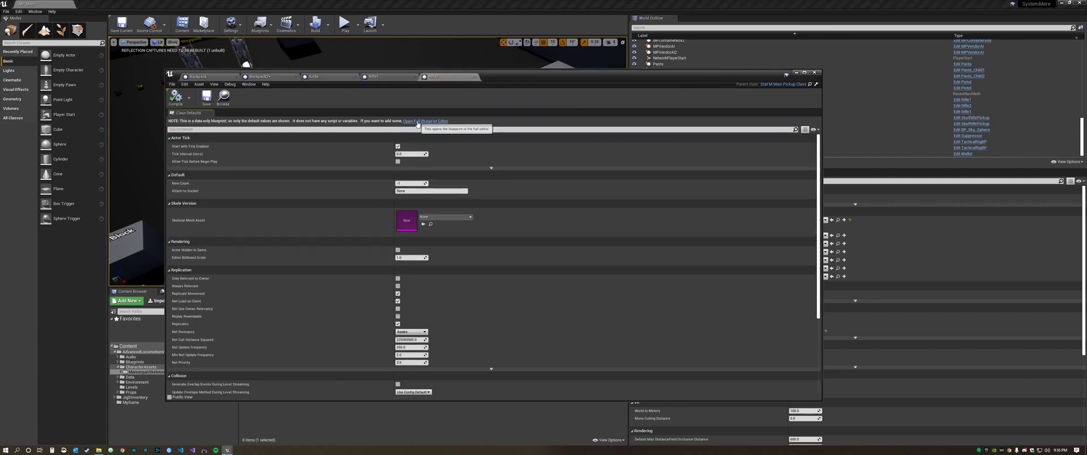
{"action": "left_click", "coordinate": [421, 121]}
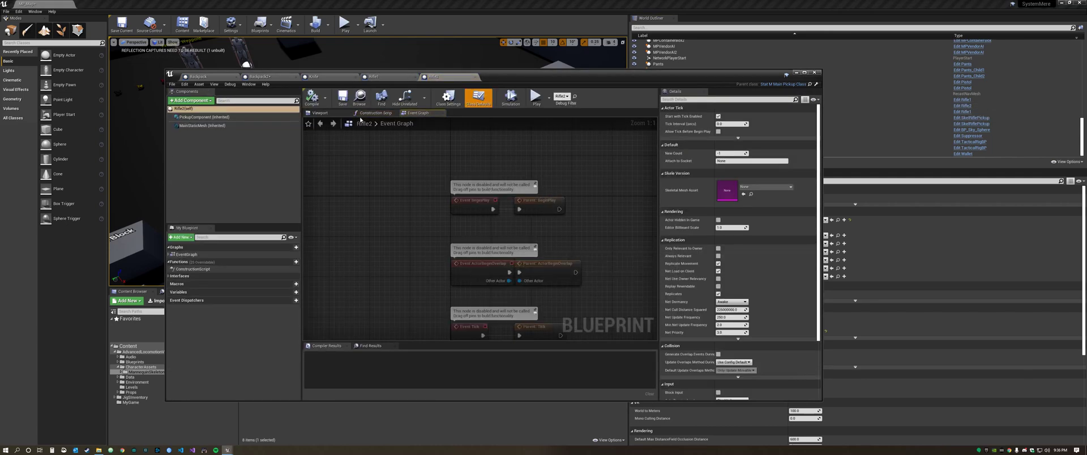
{"action": "left_click", "coordinate": [320, 113]}
{"action": "left_click", "coordinate": [202, 125]}
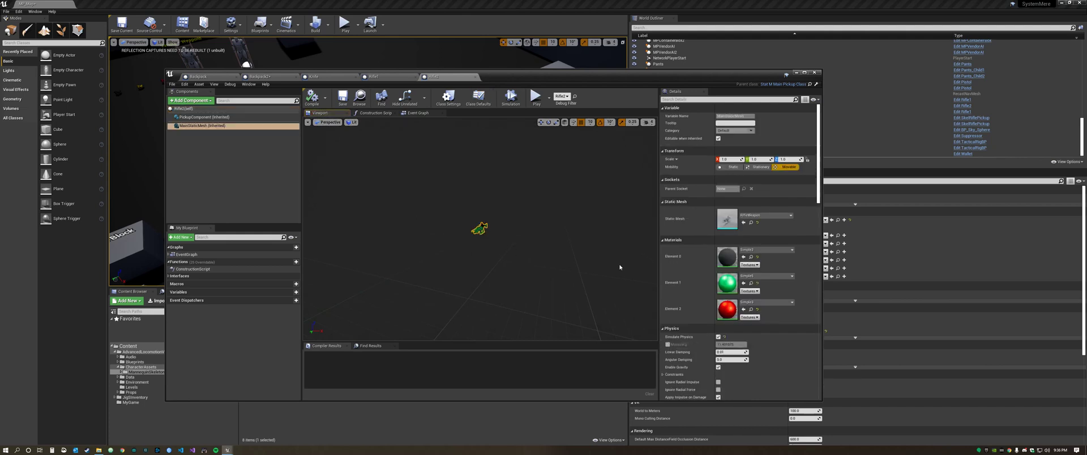
{"action": "scroll", "coordinate": [742, 283], "scroll_direction": "down", "scroll_amount": 5}
{"action": "scroll", "coordinate": [742, 347], "scroll_direction": "down", "scroll_amount": 3}
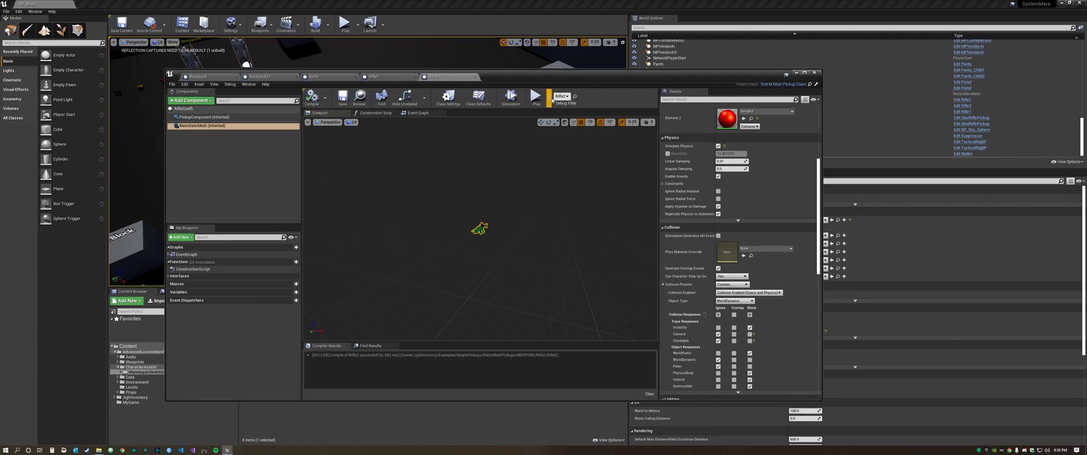
{"action": "key", "text": "ctrl+s"}
{"action": "left_click", "coordinate": [274, 78]}
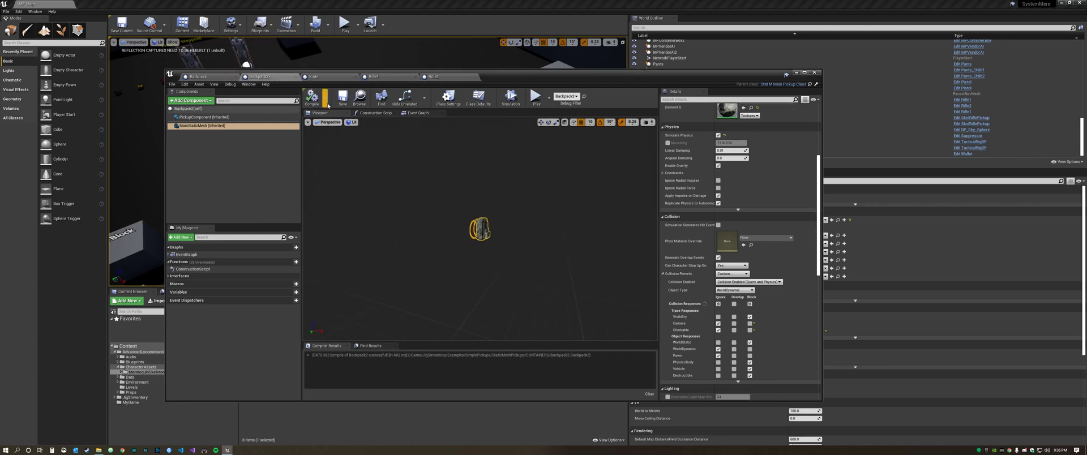
{"action": "left_click", "coordinate": [813, 73]}
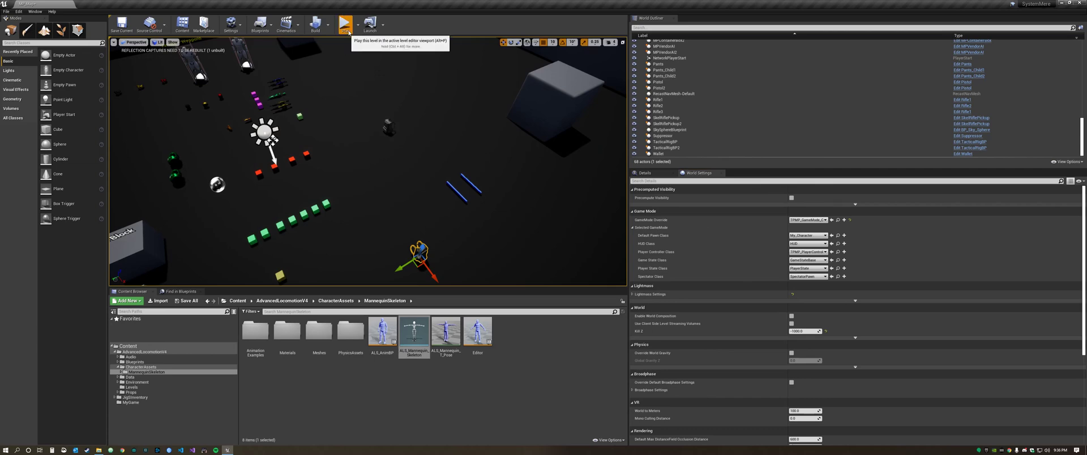
Start a play session, pick up the backpack and knife, and test jumping and climbing on the large blocks
{"action": "left_click", "coordinate": [346, 29]}
{"action": "key", "text": "w"}
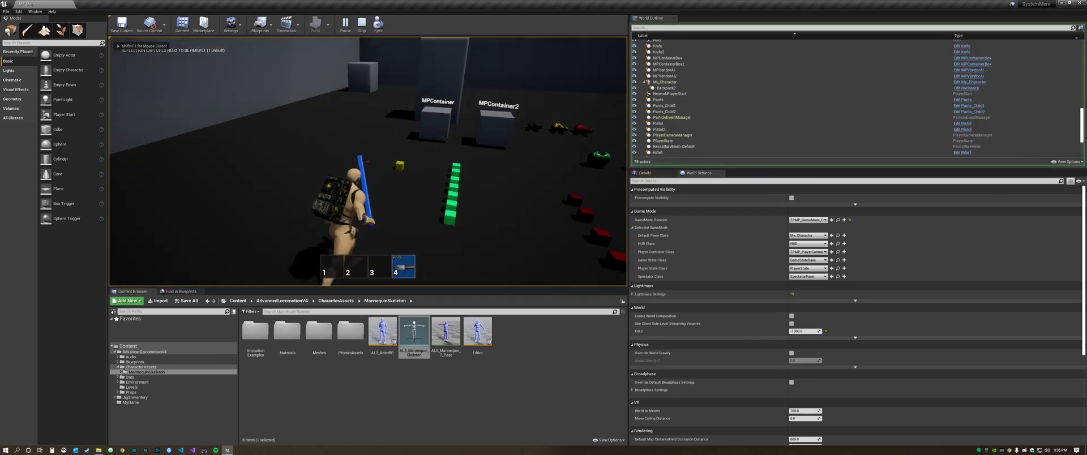
{"action": "key", "text": "w"}
{"action": "key", "text": "w"}
{"action": "key", "text": "space"}
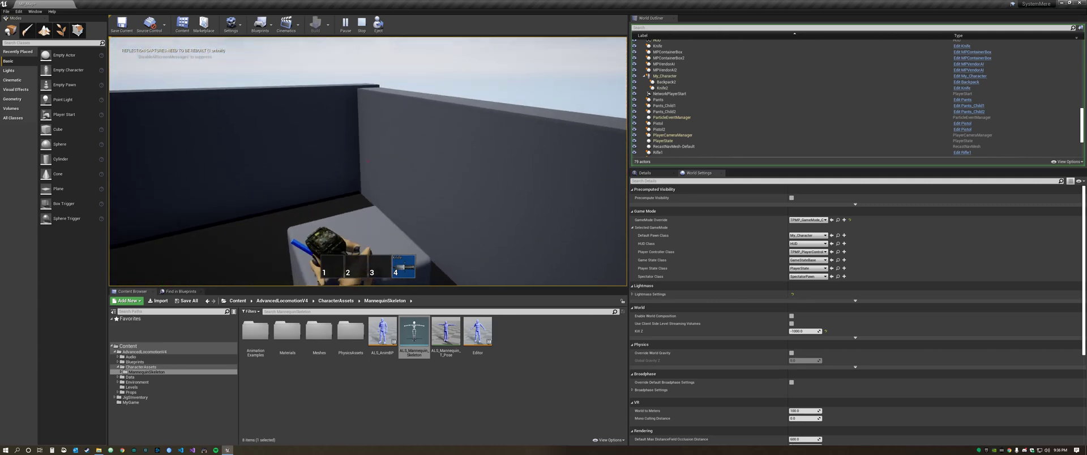
{"action": "key", "text": "w"}
{"action": "key", "text": "w"}
{"action": "key", "text": "space"}
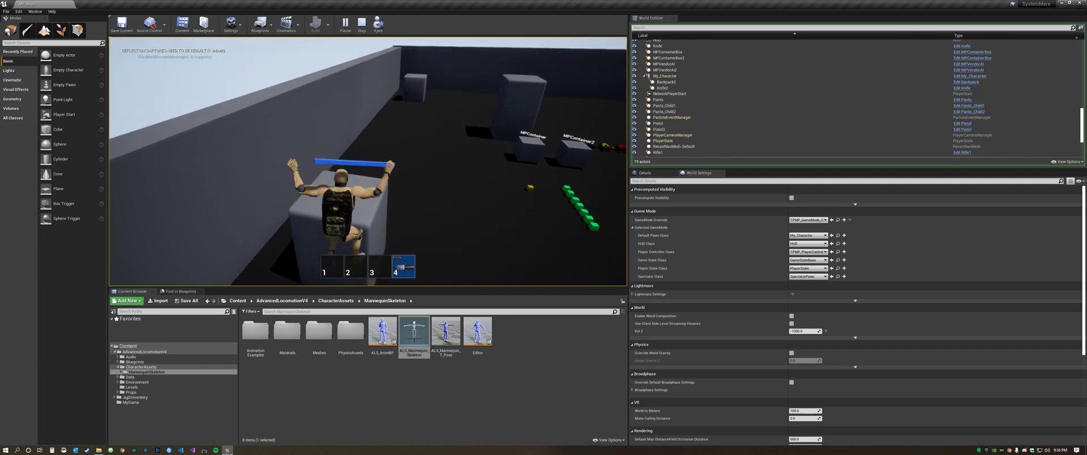
Open the MPContainer inventory with the character, equip its rifle in the primary slot, and close the inventory
{"action": "key", "text": "w"}
{"action": "key", "text": "e"}
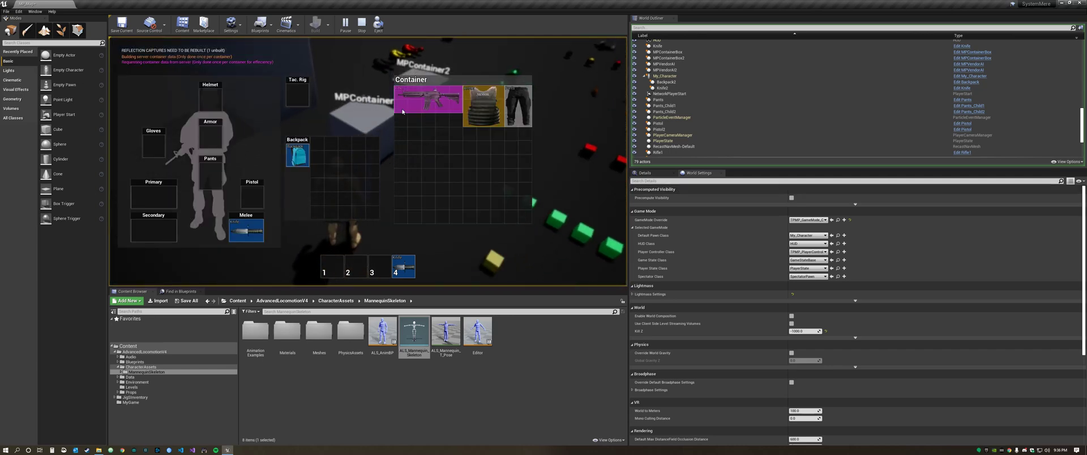
{"action": "key", "text": "e"}
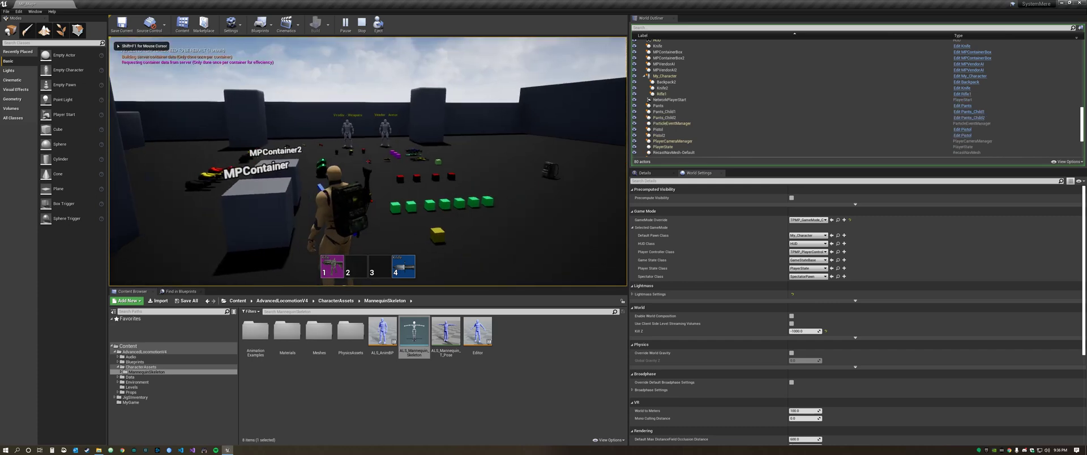
Walk the character toward the ground pickups, move the rifle from the primary slot into the backpack grid, and close the inventory
{"action": "key", "text": "w"}
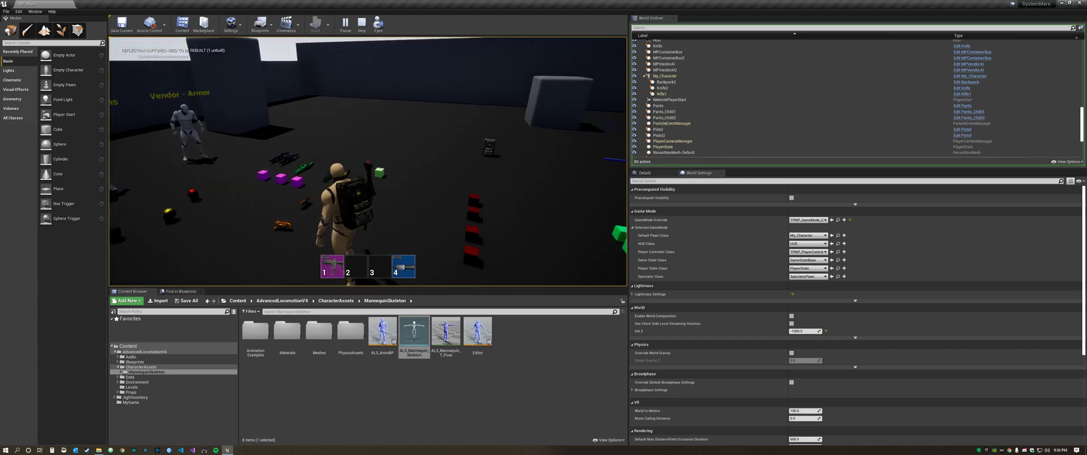
{"action": "key", "text": "e"}
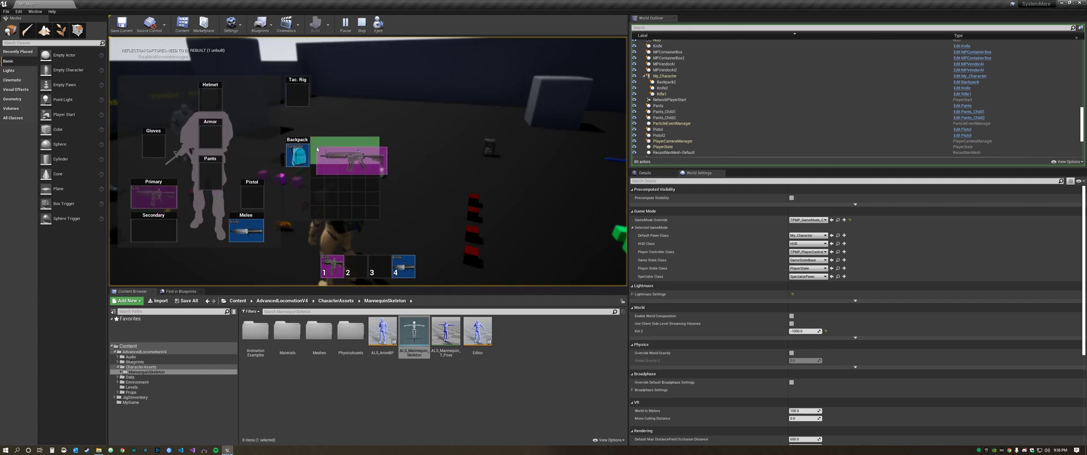
{"action": "key", "text": "e"}
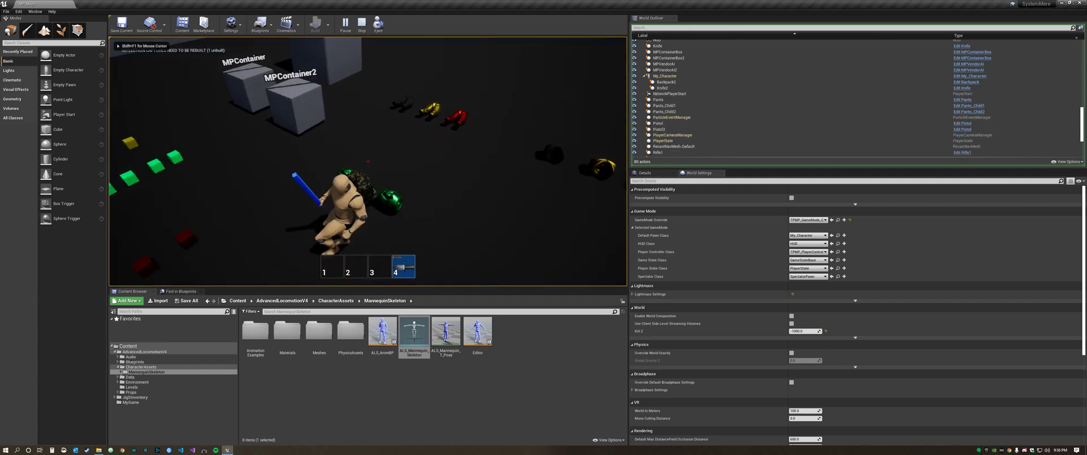
Equip the rifle in the primary slot again and test running around the ground pickups with the knife in hand
{"action": "key", "text": "w"}
{"action": "key", "text": "e"}
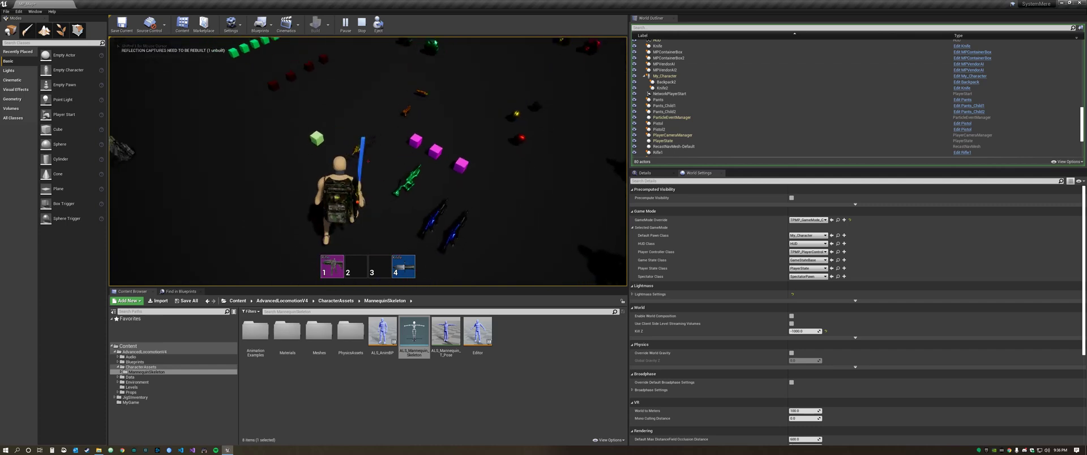
{"action": "key", "text": "d"}
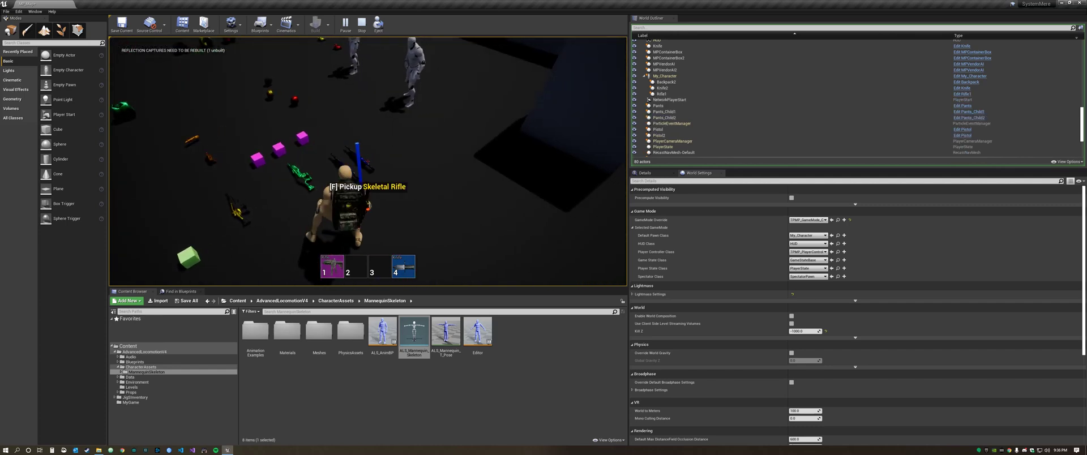
{"action": "key", "text": "a"}
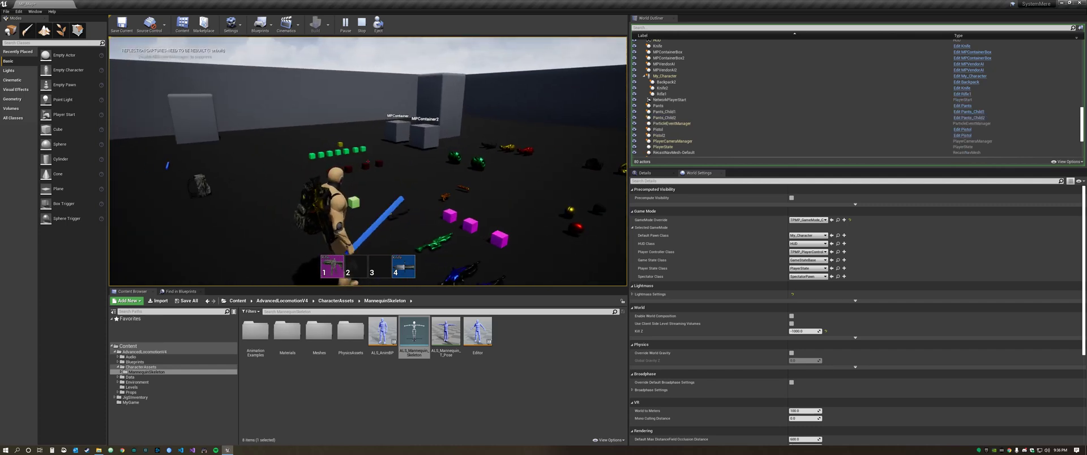